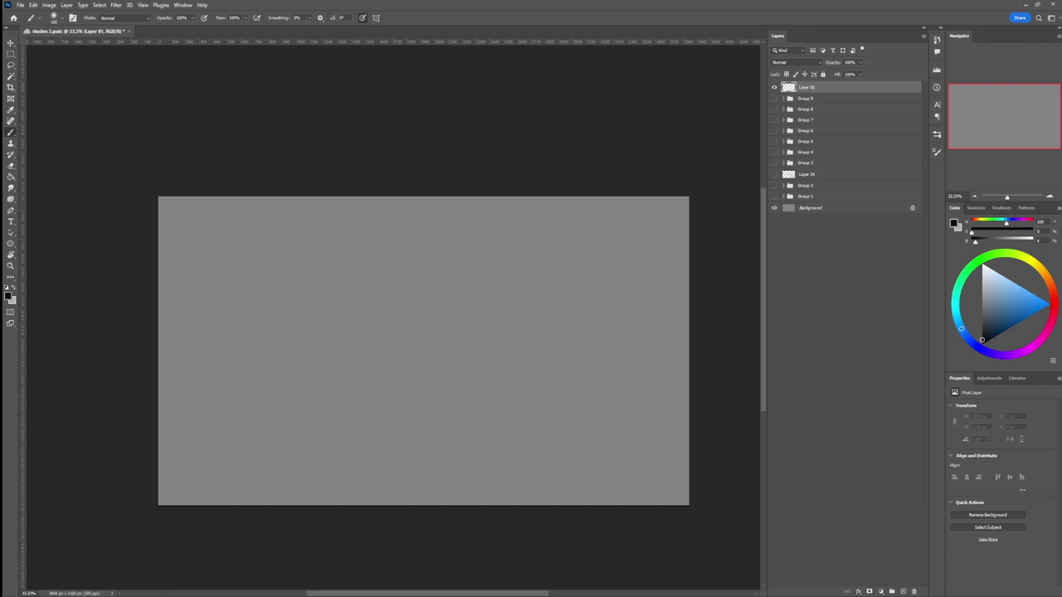
pyautogui.moveTo(982, 340); pyautogui.dragTo(982, 338)
pyautogui.moveTo(531, 398); pyautogui.dragTo(615, 450)
pyautogui.moveTo(240, 238); pyautogui.dragTo(570, 380)
pyautogui.hotkey('ctrl', 'z')
pyautogui.hotkey('ctrl', 'z')
pyautogui.hotkey('ctrl', 'z')
pyautogui.moveTo(249, 197); pyautogui.dragTo(288, 218)
pyautogui.moveTo(381, 279); pyautogui.dragTo(664, 427)
pyautogui.hotkey('ctrl', 'z')
pyautogui.hotkey('ctrl', 'z')
pyautogui.hotkey('ctrl', 'z')
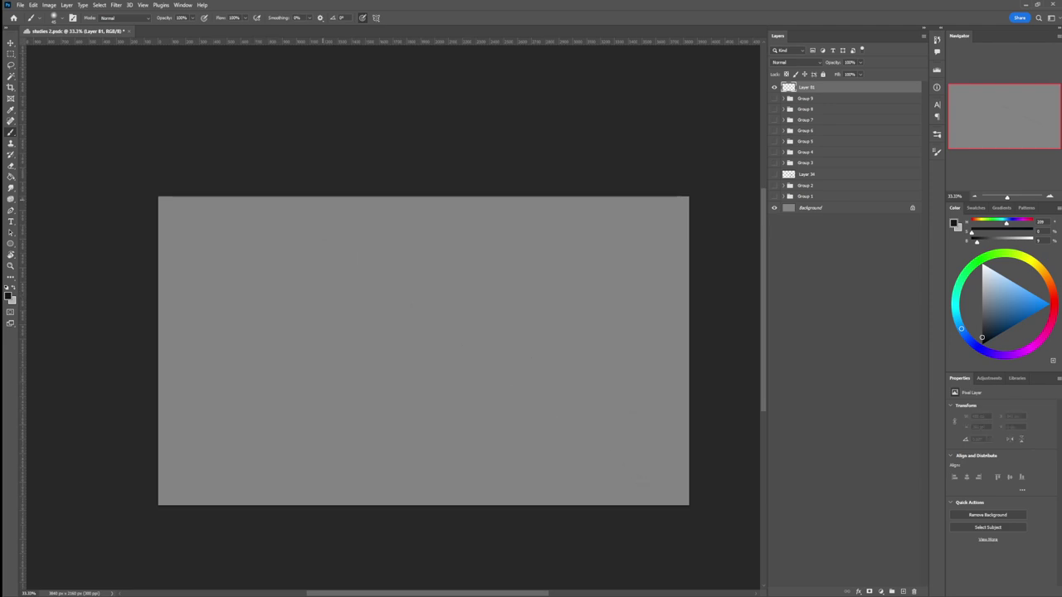
# - Sketch a thin diagonal guide line from the canvas's upper middle to its lower right, plus a short steep line near the left side
pyautogui.moveTo(372, 261); pyautogui.dragTo(399, 287)
pyautogui.moveTo(342, 258); pyautogui.dragTo(603, 478)
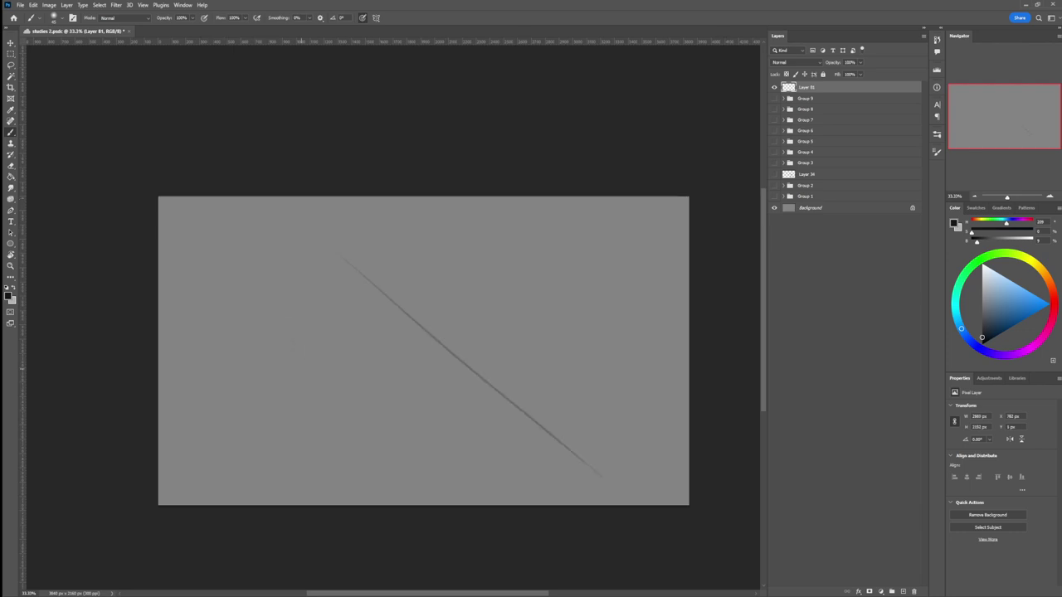
pyautogui.hotkey('ctrl', 'z')
pyautogui.moveTo(158, 322); pyautogui.dragTo(357, 302)
pyautogui.moveTo(159, 322); pyautogui.dragTo(496, 290)
pyautogui.hotkey('ctrl', 'z')
pyautogui.moveTo(157, 322); pyautogui.dragTo(490, 299)
pyautogui.hotkey('ctrl', 'z')
pyautogui.moveTo(157, 326); pyautogui.dragTo(291, 296)
pyautogui.hotkey('ctrl', 'z')
pyautogui.hotkey('ctrl', 'z')
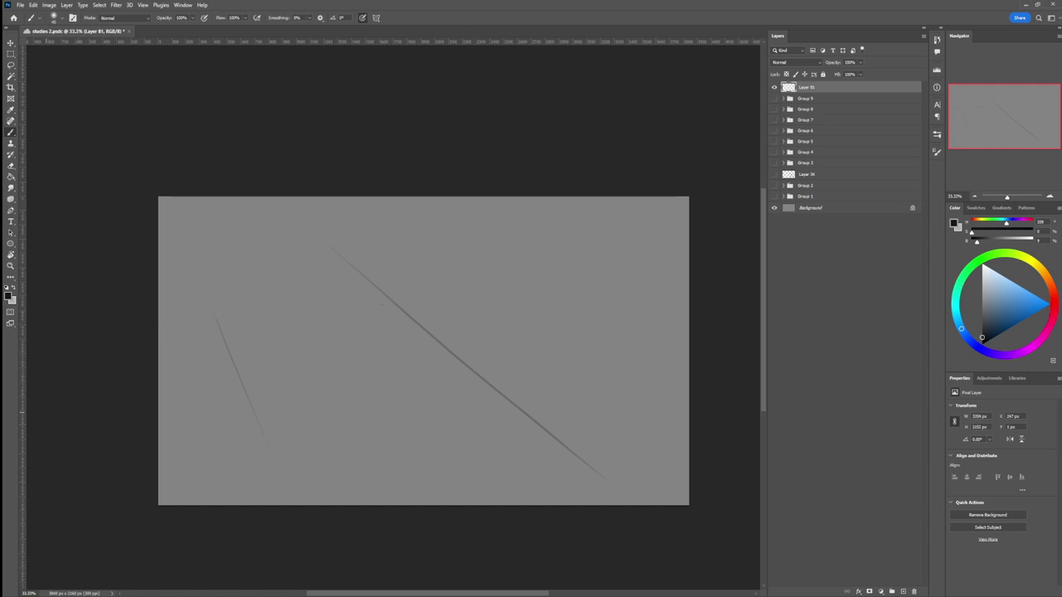
# - Sketch a ridge line rising from the left edge to a peak and falling rightward, and several sloping foreground lines from the lower-left corner
pyautogui.moveTo(159, 358)
pyautogui.mouseDown()
pyautogui.moveTo(461, 269)
pyautogui.moveTo(657, 359)
pyautogui.mouseUp()
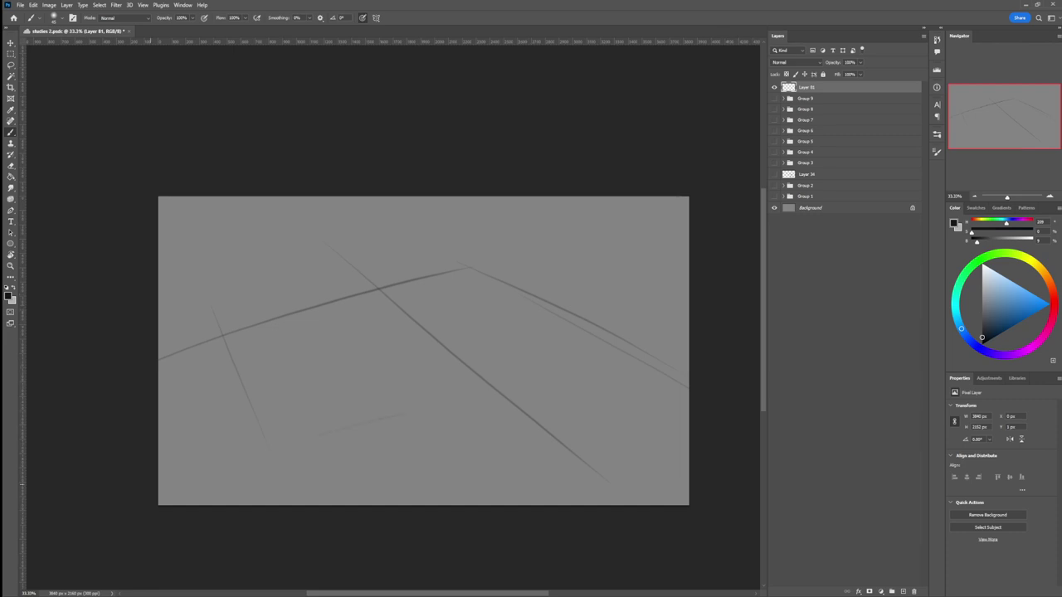
pyautogui.moveTo(157, 492)
pyautogui.mouseDown()
pyautogui.moveTo(481, 382)
pyautogui.moveTo(373, 395)
pyautogui.moveTo(554, 348)
pyautogui.mouseUp()
pyautogui.moveTo(197, 469); pyautogui.dragTo(531, 346)
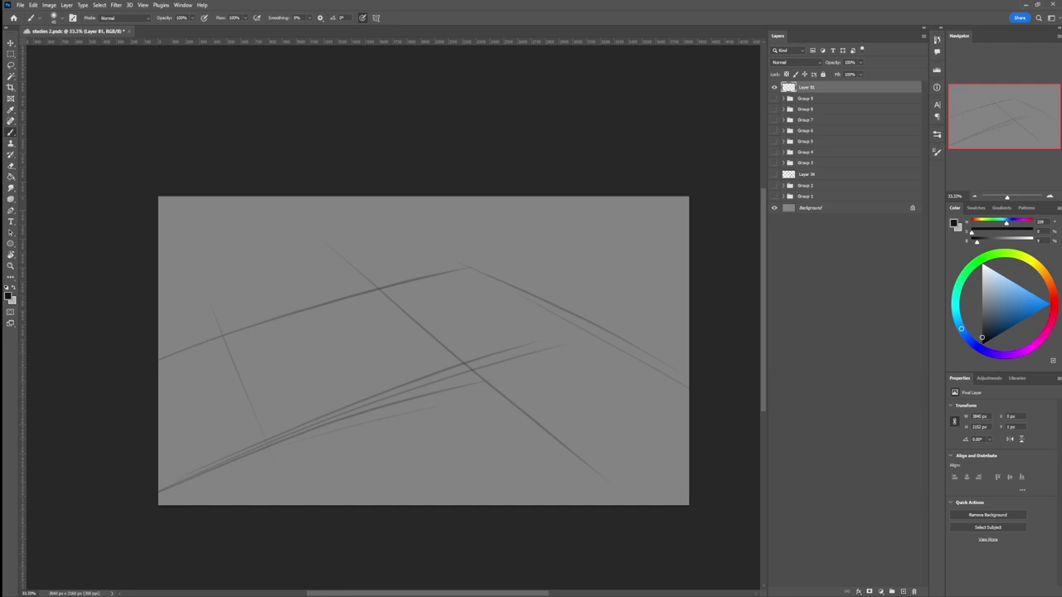
# - Select the foreground area below the lower slope lines with the Lasso, shade it dark gray with a large soft brush, and deselect
pyautogui.press('l')
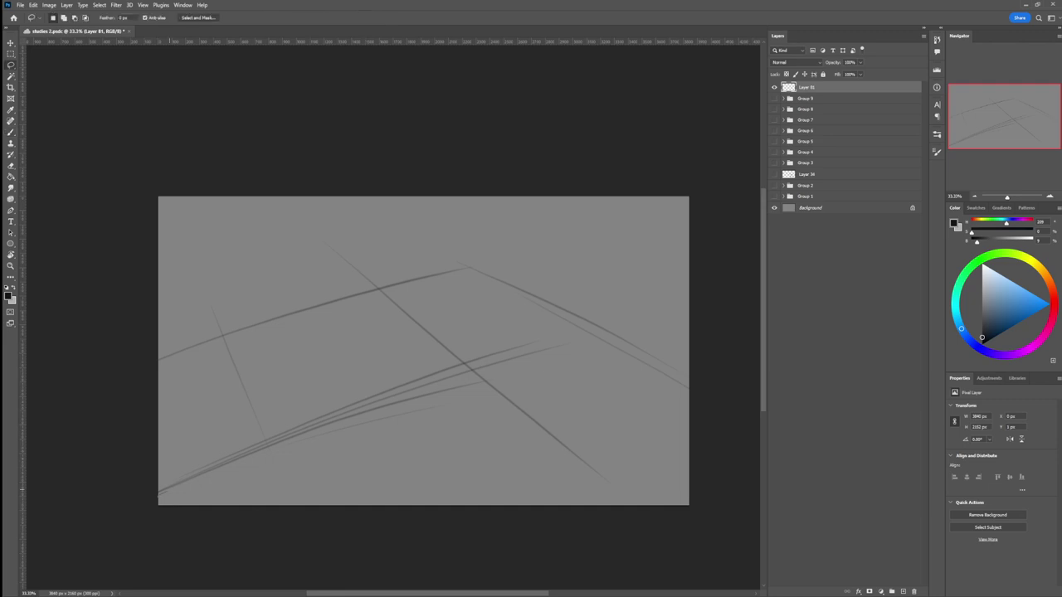
pyautogui.moveTo(163, 495)
pyautogui.mouseDown()
pyautogui.moveTo(574, 321)
pyautogui.moveTo(648, 360)
pyautogui.moveTo(687, 460)
pyautogui.moveTo(643, 505)
pyautogui.moveTo(164, 502)
pyautogui.mouseUp()
pyautogui.press('b')
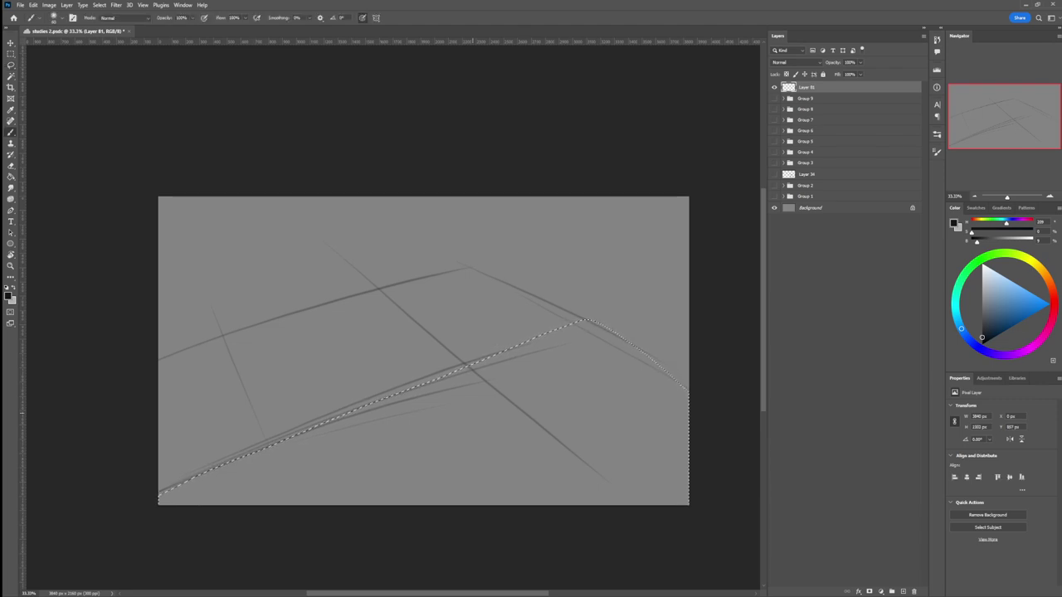
pyautogui.moveTo(315, 572)
pyautogui.mouseDown()
pyautogui.moveTo(237, 489)
pyautogui.moveTo(592, 379)
pyautogui.moveTo(393, 473)
pyautogui.moveTo(751, 434)
pyautogui.moveTo(260, 581)
pyautogui.mouseUp()
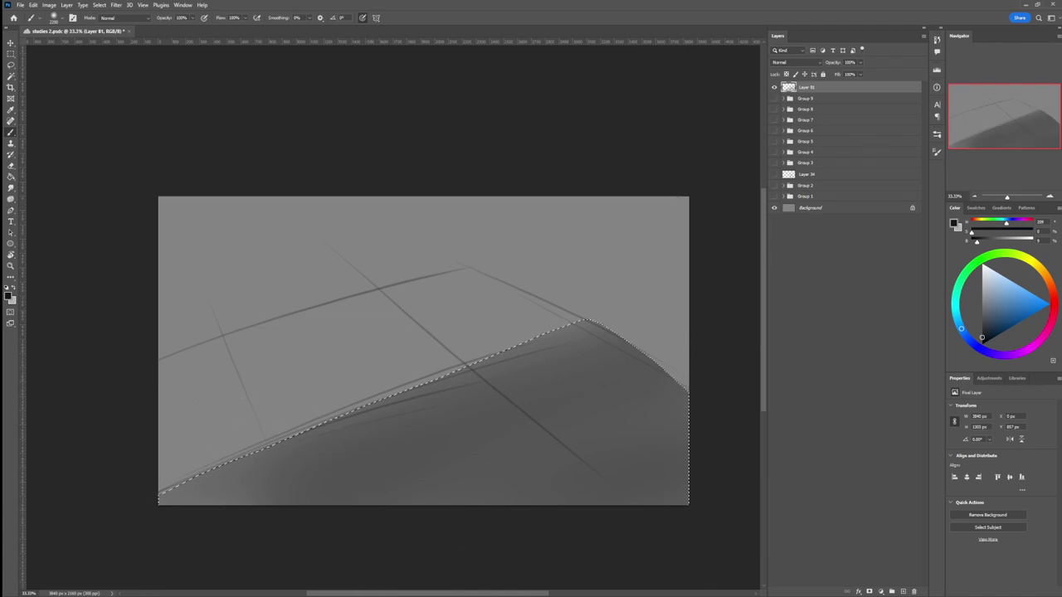
pyautogui.press('l')
pyautogui.hotkey('ctrl', 'd')
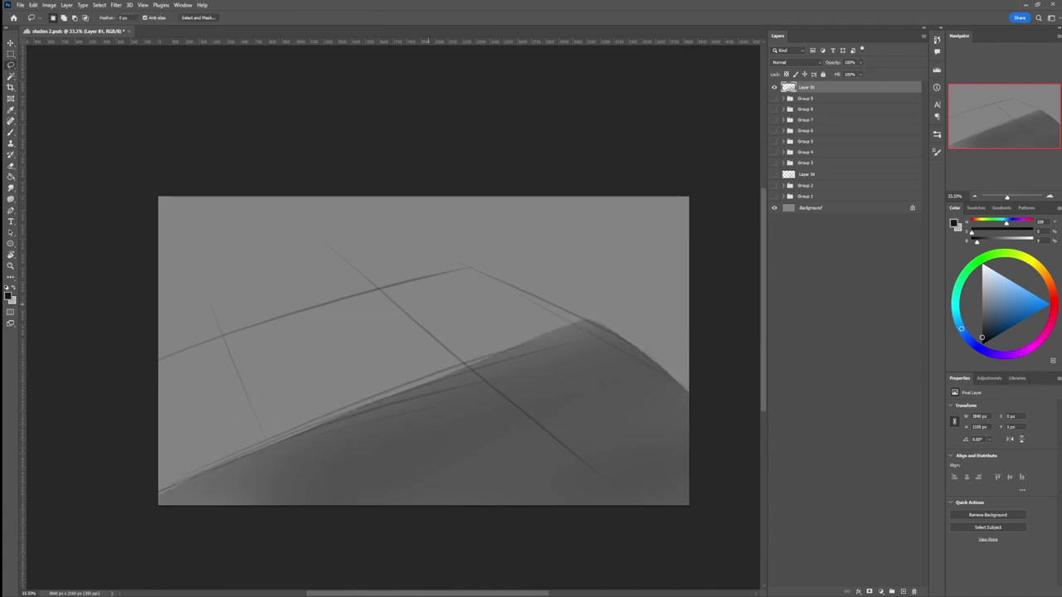
pyautogui.press('b')
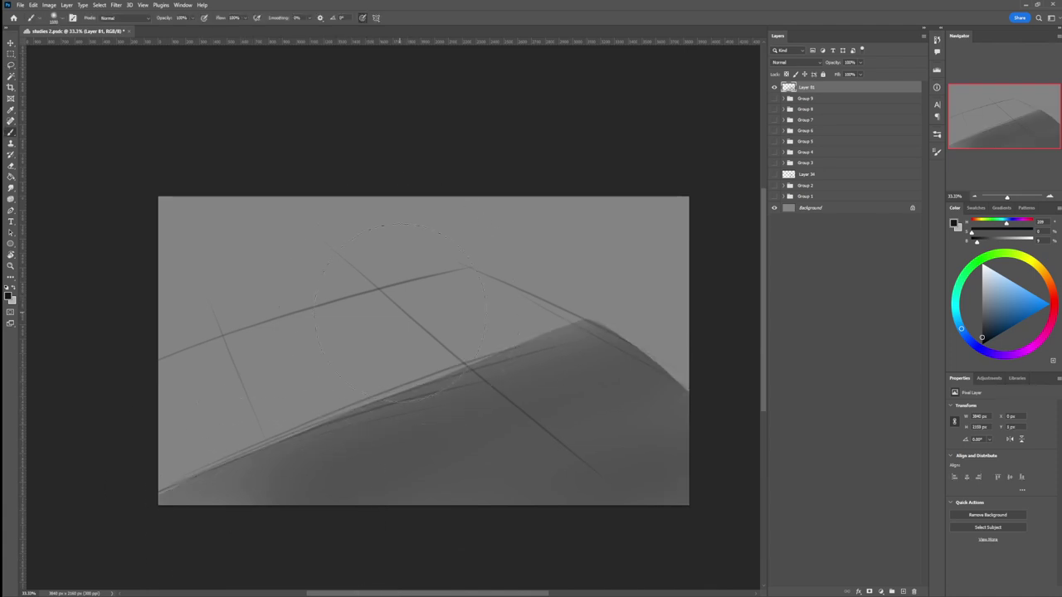
# - Select a narrow band along the upper ridge line, bending at the peak down to the foreground shape, with the Polygonal Lasso
pyautogui.press('l')
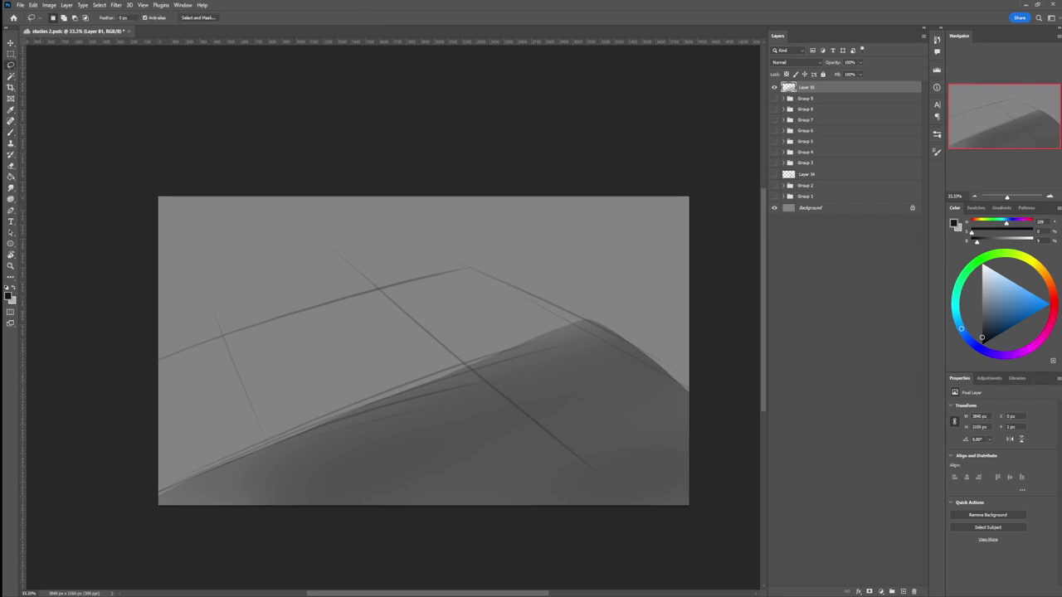
pyautogui.hotkey('shift', 'l')
pyautogui.click(138, 361)
pyautogui.click(469, 278)
pyautogui.click(138, 384)
pyautogui.click(138, 360)
pyautogui.press('shift')
pyautogui.keyDown('shift'); pyautogui.click(468, 263); pyautogui.keyUp('shift')
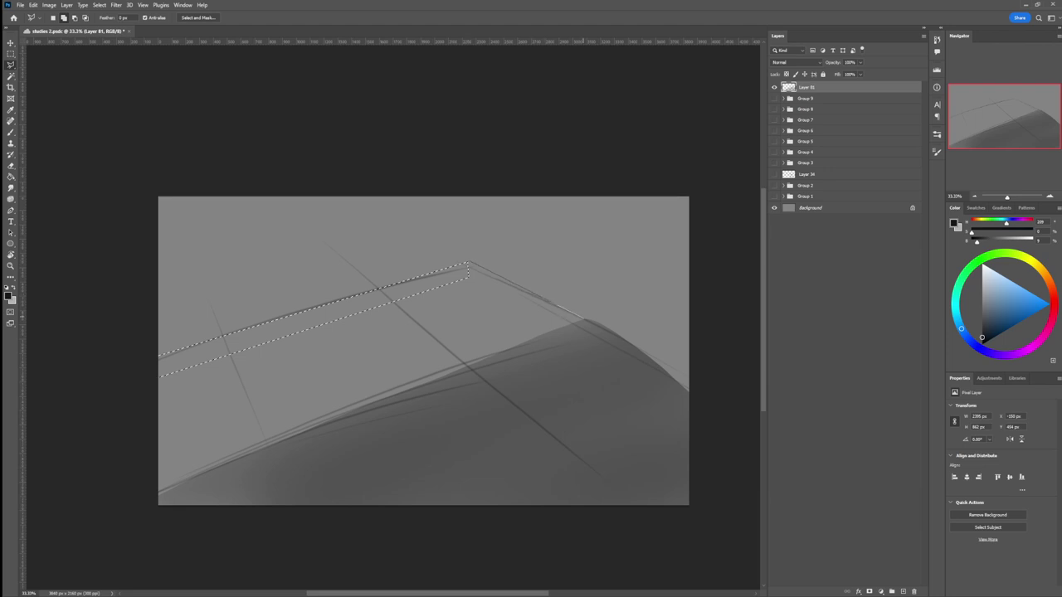
pyautogui.click(583, 319)
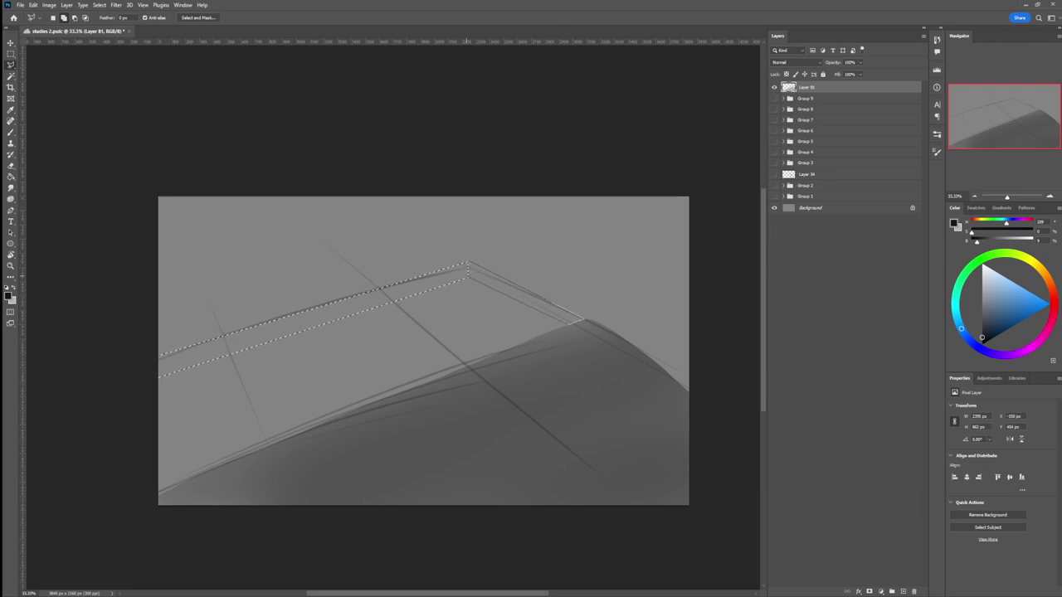
pyautogui.doubleClick(467, 276)
# - Shade the selected ridge band dark gray with the soft brush and clear the selection
pyautogui.press('b')
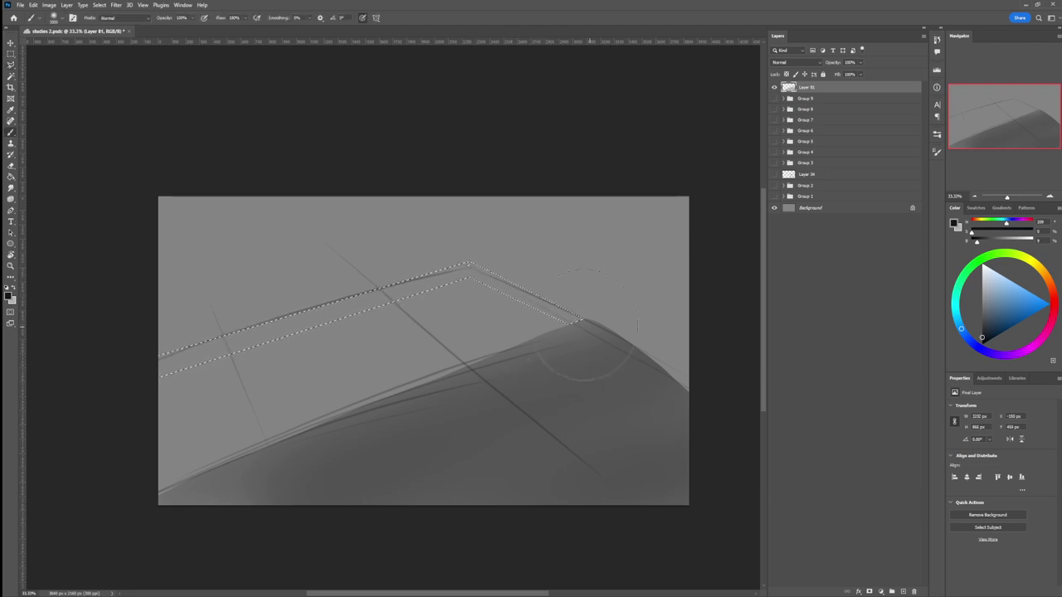
pyautogui.moveTo(585, 324)
pyautogui.mouseDown()
pyautogui.moveTo(290, 320)
pyautogui.moveTo(514, 282)
pyautogui.mouseUp()
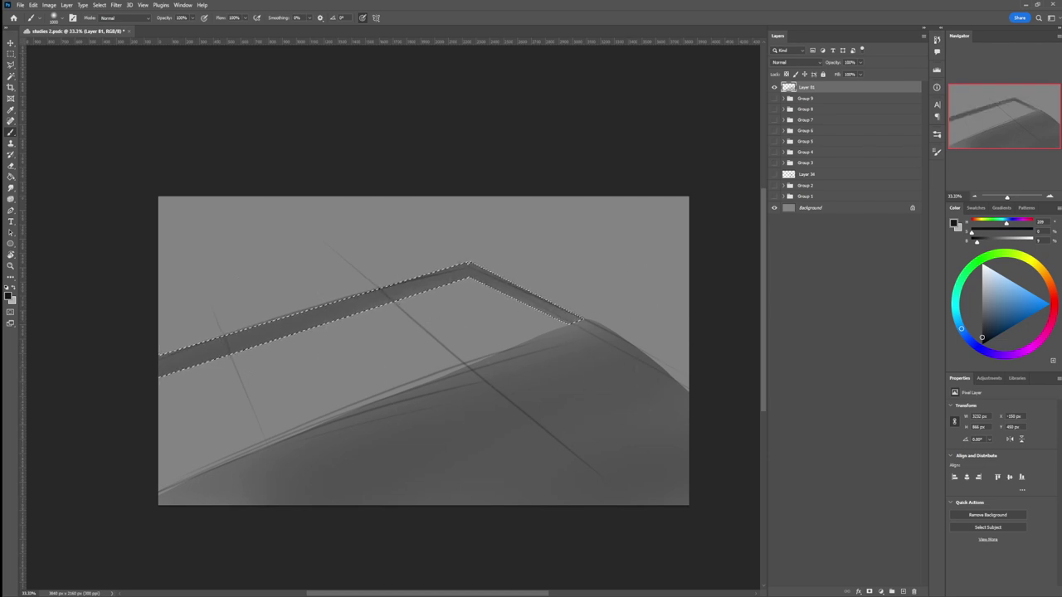
pyautogui.press('l')
pyautogui.click(130, 435)
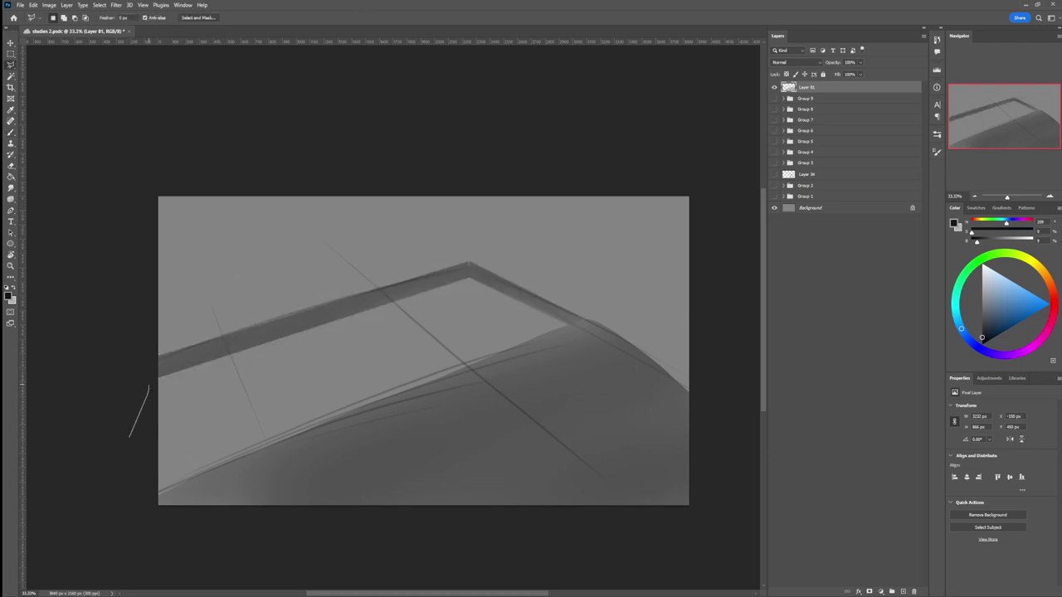
pyautogui.click(149, 387)
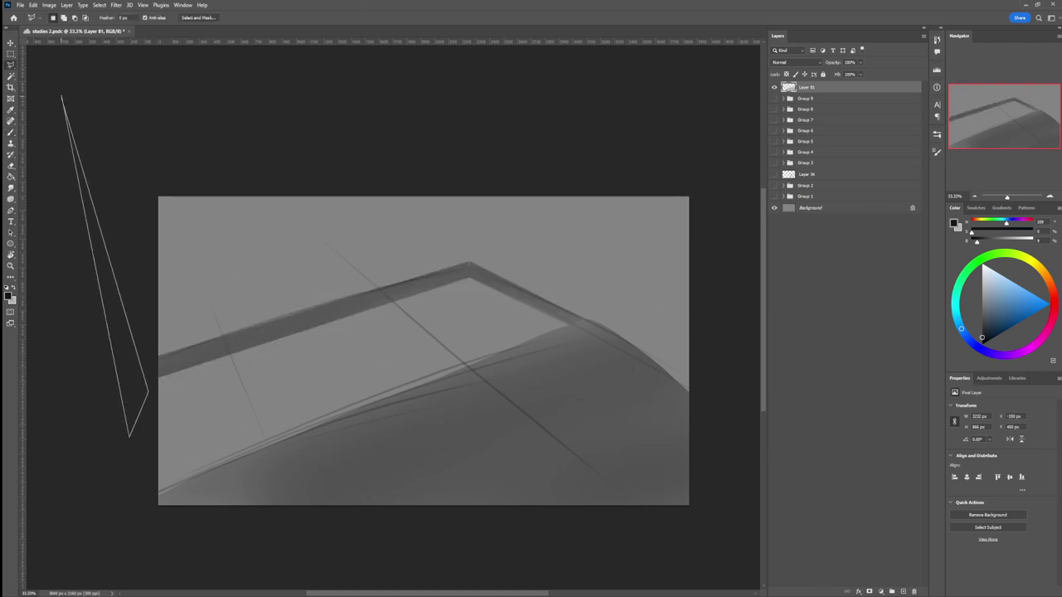
pyautogui.press('Escape')
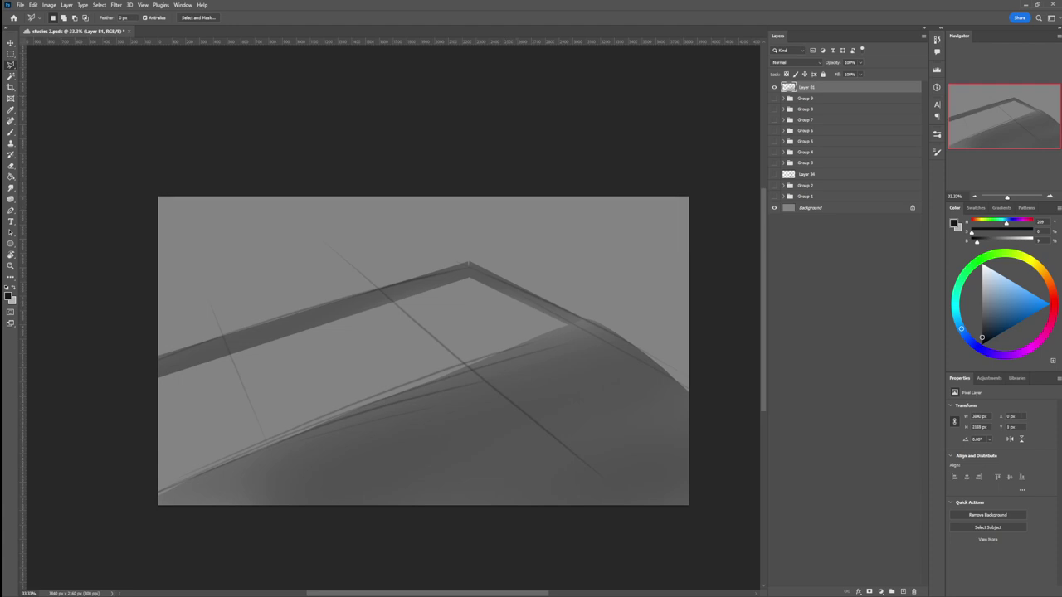
pyautogui.hotkey('shift', 'l')
# - Paint five soft vertical posts above the ridge band: four up to the peak and one above its right slope
pyautogui.press('b')
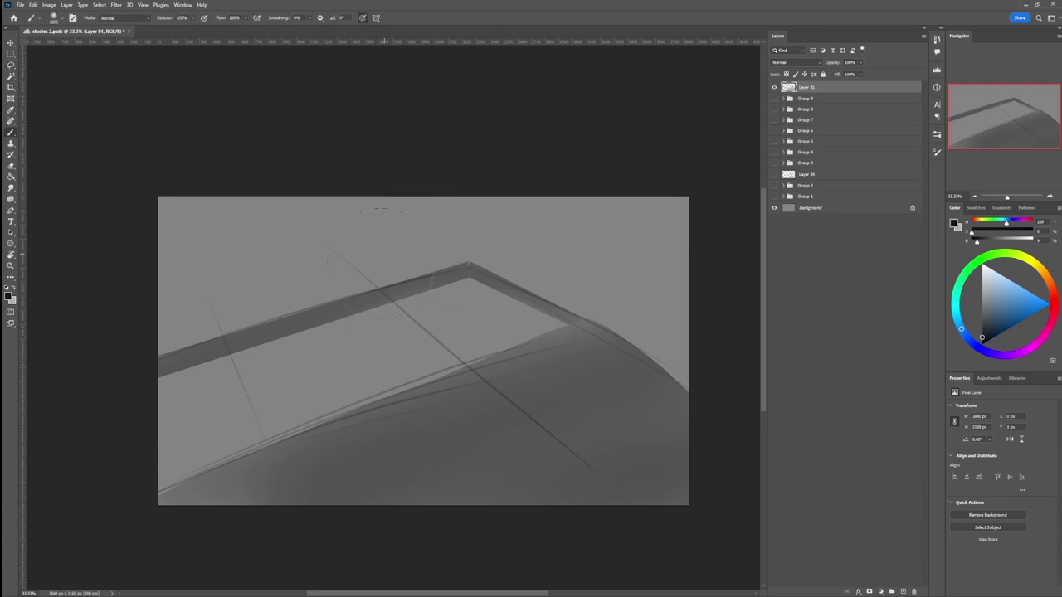
pyautogui.moveTo(373, 234); pyautogui.dragTo(373, 283)
pyautogui.moveTo(403, 228); pyautogui.dragTo(402, 282)
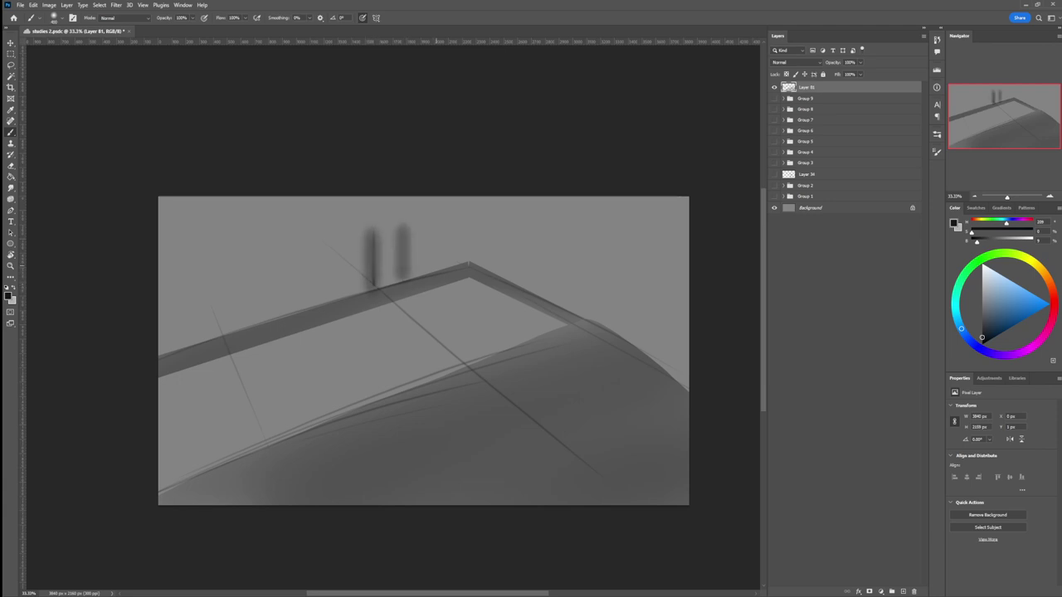
pyautogui.moveTo(437, 216); pyautogui.dragTo(437, 270)
pyautogui.moveTo(467, 212); pyautogui.dragTo(467, 262)
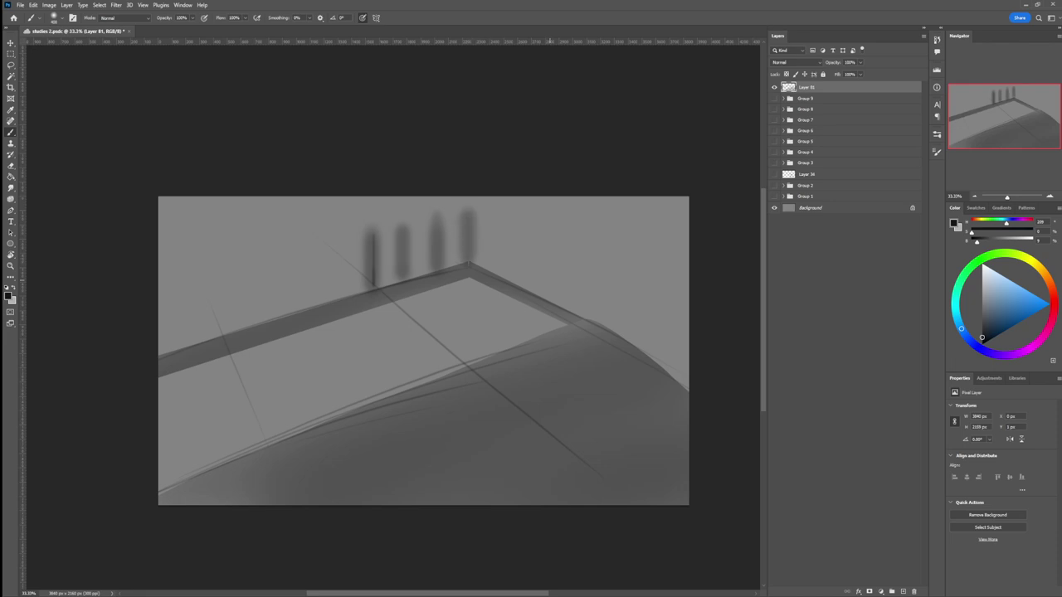
pyautogui.moveTo(548, 246); pyautogui.dragTo(548, 304)
pyautogui.moveTo(547, 222)
pyautogui.mouseDown()
pyautogui.moveTo(548, 277)
pyautogui.moveTo(558, 225)
pyautogui.moveTo(556, 288)
pyautogui.moveTo(549, 247)
pyautogui.mouseUp()
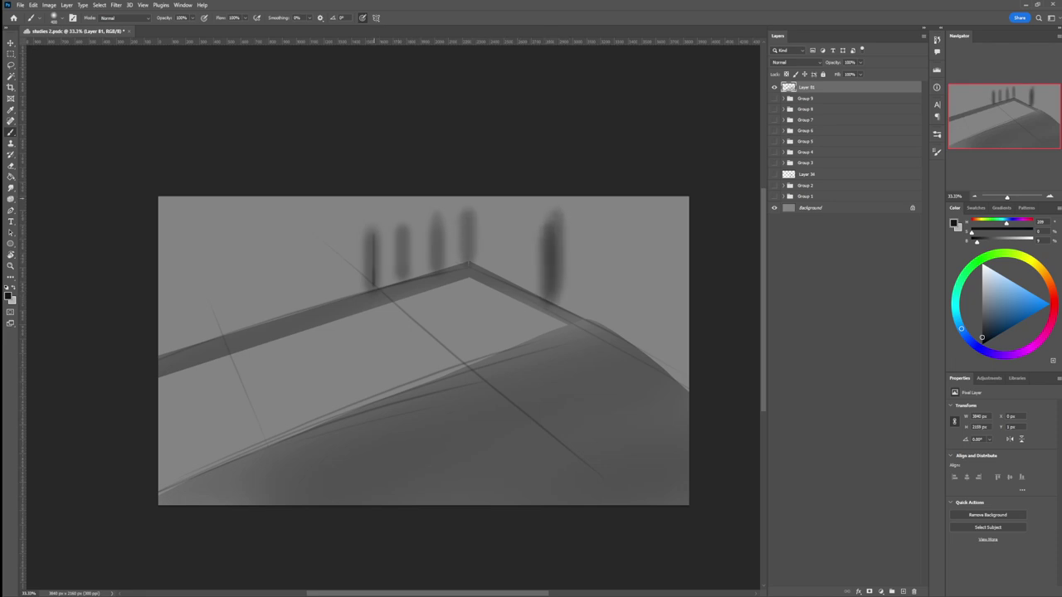
# - Extend the four posts left of and at the peak upward toward the canvas's top edge with narrower strokes
pyautogui.moveTo(366, 246)
pyautogui.mouseDown()
pyautogui.moveTo(371, 201)
pyautogui.moveTo(398, 208)
pyautogui.mouseUp()
pyautogui.hotkey('ctrl', 'z')
pyautogui.moveTo(398, 277); pyautogui.dragTo(403, 197)
pyautogui.moveTo(432, 260); pyautogui.dragTo(431, 198)
pyautogui.moveTo(465, 263); pyautogui.dragTo(465, 204)
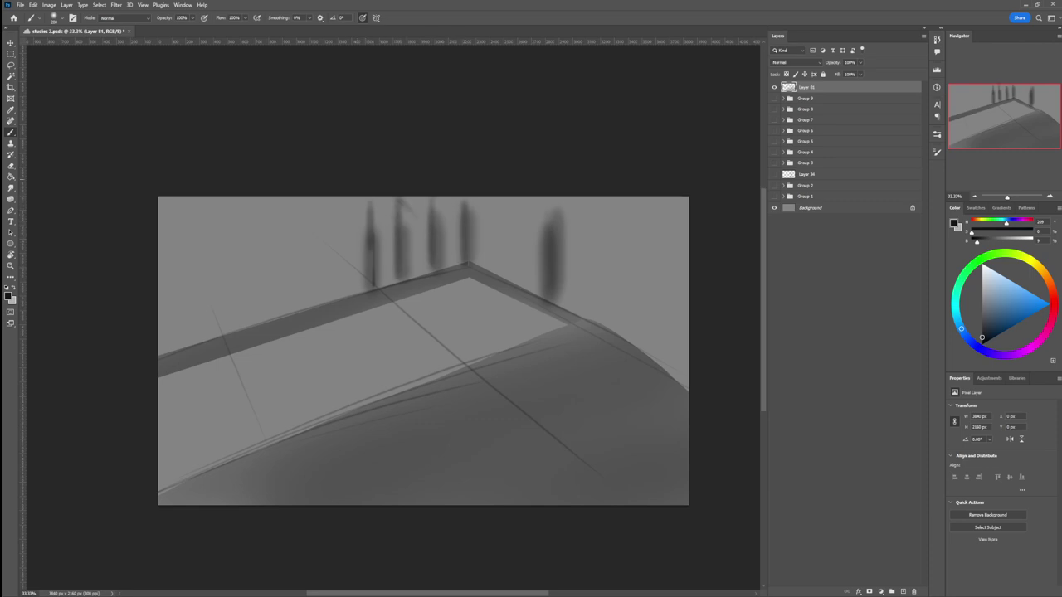
# - Paint a soft dark ring above the left part of the ridge band
pyautogui.moveTo(239, 271)
pyautogui.mouseDown()
pyautogui.moveTo(259, 299)
pyautogui.moveTo(277, 296)
pyautogui.mouseUp()
pyautogui.moveTo(245, 241)
pyautogui.mouseDown()
pyautogui.moveTo(267, 229)
pyautogui.moveTo(278, 298)
pyautogui.mouseUp()
pyautogui.moveTo(265, 230)
pyautogui.mouseDown()
pyautogui.moveTo(301, 239)
pyautogui.moveTo(303, 265)
pyautogui.mouseUp()
pyautogui.moveTo(265, 223); pyautogui.dragTo(304, 236)
pyautogui.moveTo(294, 276); pyautogui.dragTo(305, 267)
pyautogui.moveTo(308, 243); pyautogui.dragTo(289, 298)
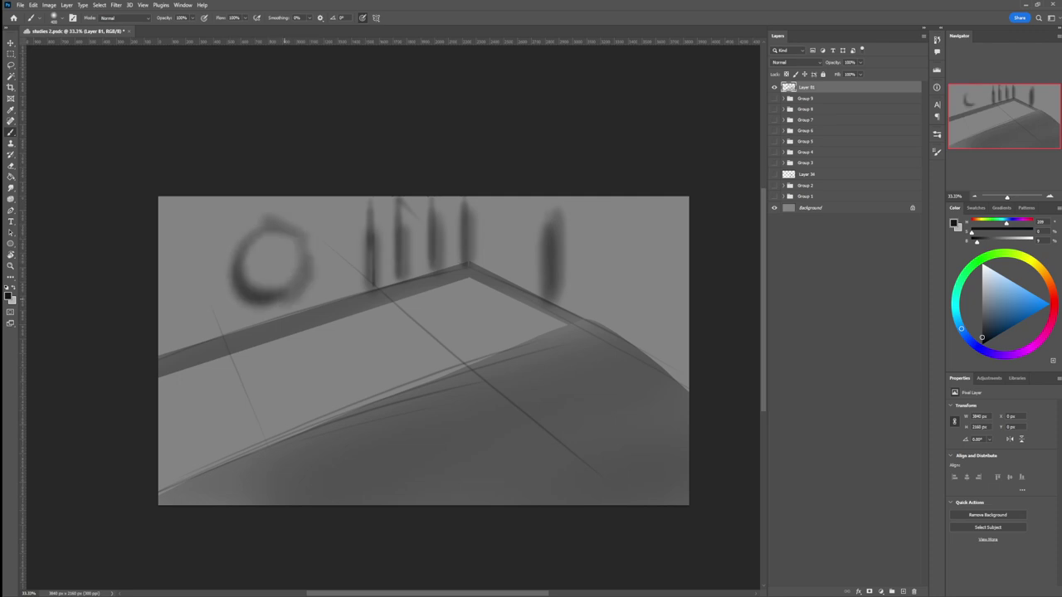
pyautogui.moveTo(225, 271)
pyautogui.mouseDown()
pyautogui.moveTo(263, 302)
pyautogui.moveTo(300, 287)
pyautogui.moveTo(306, 256)
pyautogui.mouseUp()
pyautogui.moveTo(311, 227); pyautogui.dragTo(297, 297)
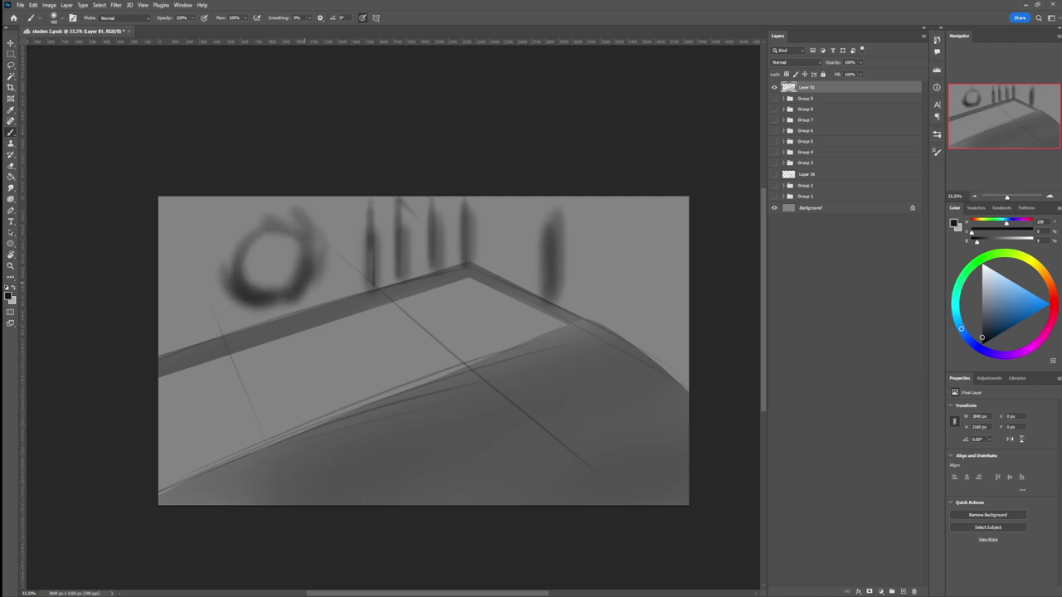
# - Thicken the ring with additional dark curved strokes around its left, right and lower sides
pyautogui.moveTo(216, 235)
pyautogui.mouseDown()
pyautogui.moveTo(221, 290)
pyautogui.moveTo(239, 301)
pyautogui.mouseUp()
pyautogui.moveTo(218, 249); pyautogui.dragTo(247, 302)
pyautogui.moveTo(216, 230); pyautogui.dragTo(232, 300)
pyautogui.moveTo(284, 302); pyautogui.dragTo(305, 287)
pyautogui.moveTo(310, 209); pyautogui.dragTo(309, 302)
pyautogui.moveTo(334, 224); pyautogui.dragTo(274, 312)
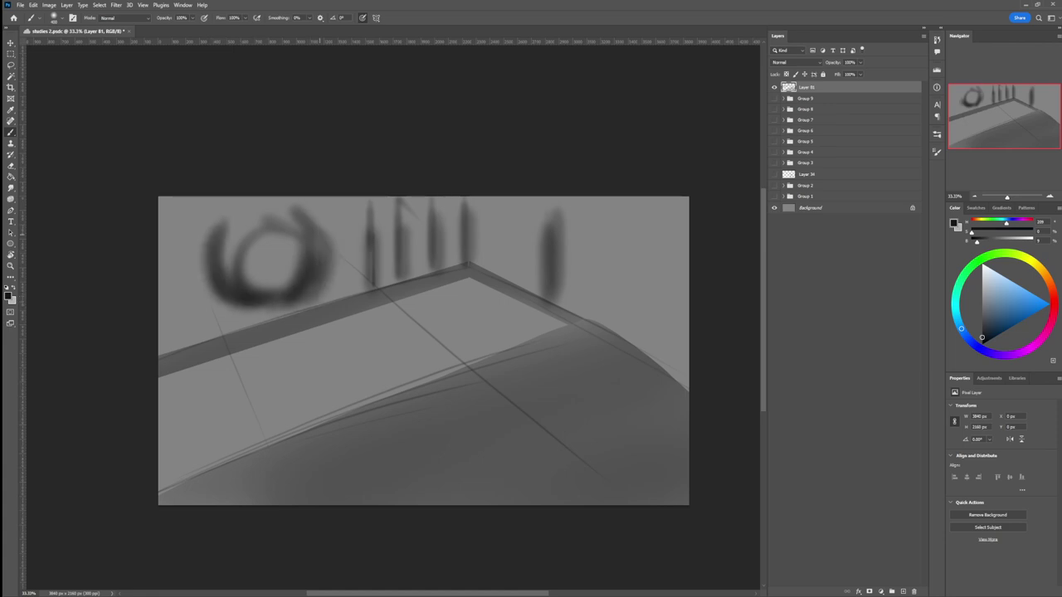
pyautogui.moveTo(207, 282); pyautogui.dragTo(262, 319)
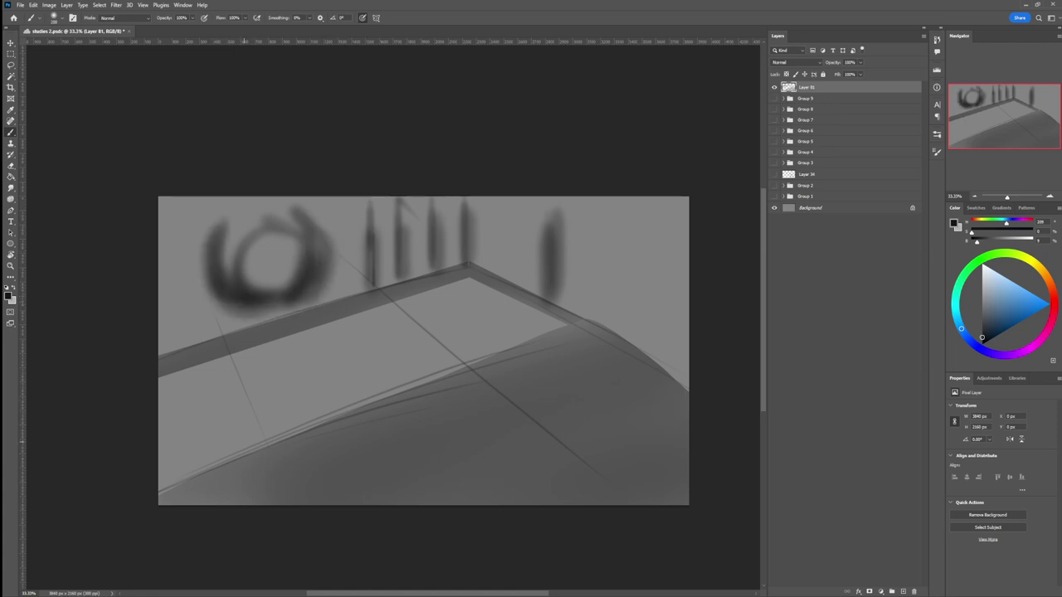
# - Paint soft gray shading patches along the light wall between the ridge band and the dark foreground
pyautogui.moveTo(217, 380); pyautogui.dragTo(206, 440)
pyautogui.moveTo(193, 388)
pyautogui.mouseDown()
pyautogui.moveTo(184, 471)
pyautogui.moveTo(171, 473)
pyautogui.mouseUp()
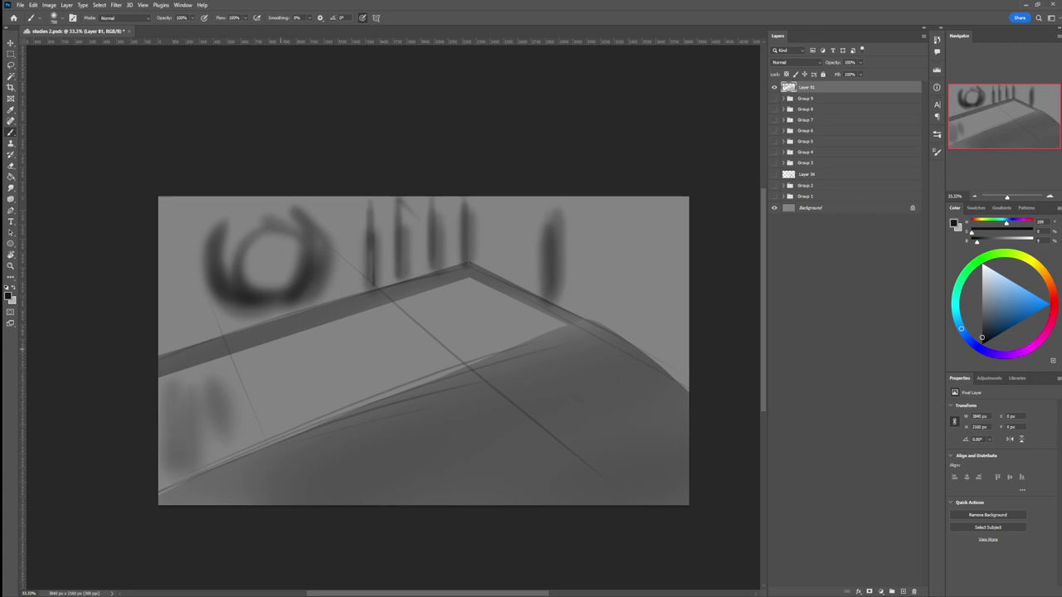
pyautogui.moveTo(274, 349); pyautogui.dragTo(300, 410)
pyautogui.moveTo(309, 333)
pyautogui.mouseDown()
pyautogui.moveTo(338, 405)
pyautogui.moveTo(365, 391)
pyautogui.mouseUp()
pyautogui.moveTo(362, 318)
pyautogui.mouseDown()
pyautogui.moveTo(412, 371)
pyautogui.moveTo(510, 311)
pyautogui.mouseUp()
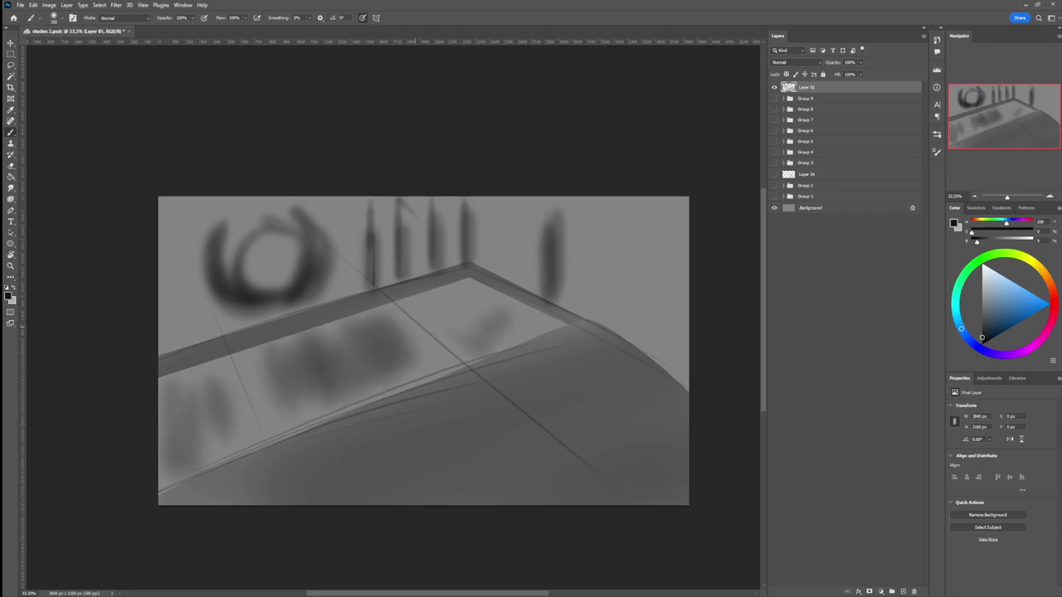
# - Darken and thicken the diagonal line where it crosses the wall from the ridge band to the foreground
pyautogui.moveTo(367, 280); pyautogui.dragTo(488, 390)
pyautogui.moveTo(417, 323); pyautogui.dragTo(501, 391)
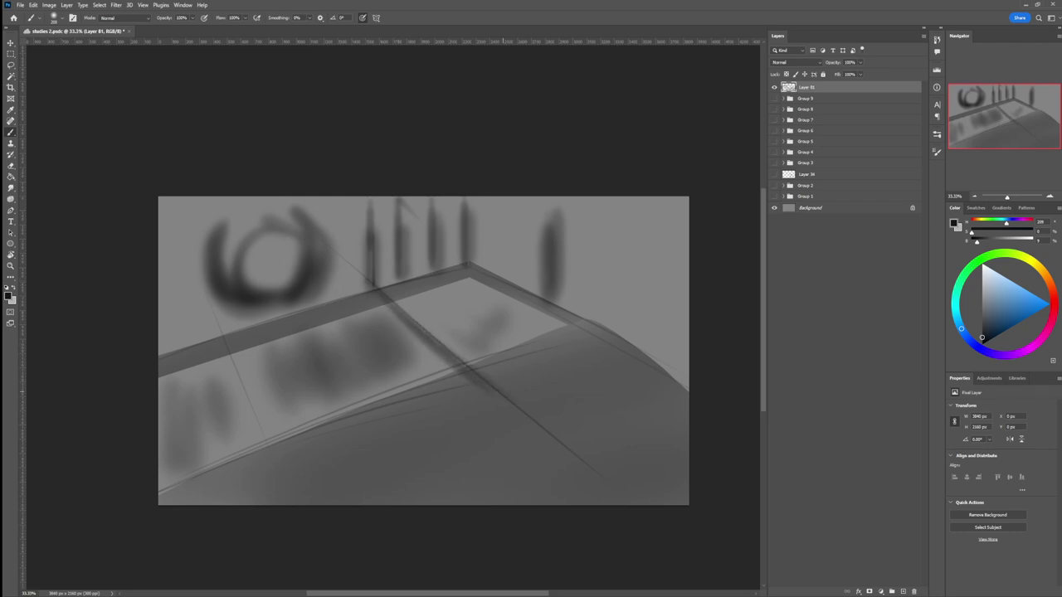
pyautogui.moveTo(375, 294); pyautogui.dragTo(448, 348)
pyautogui.moveTo(396, 309); pyautogui.dragTo(458, 361)
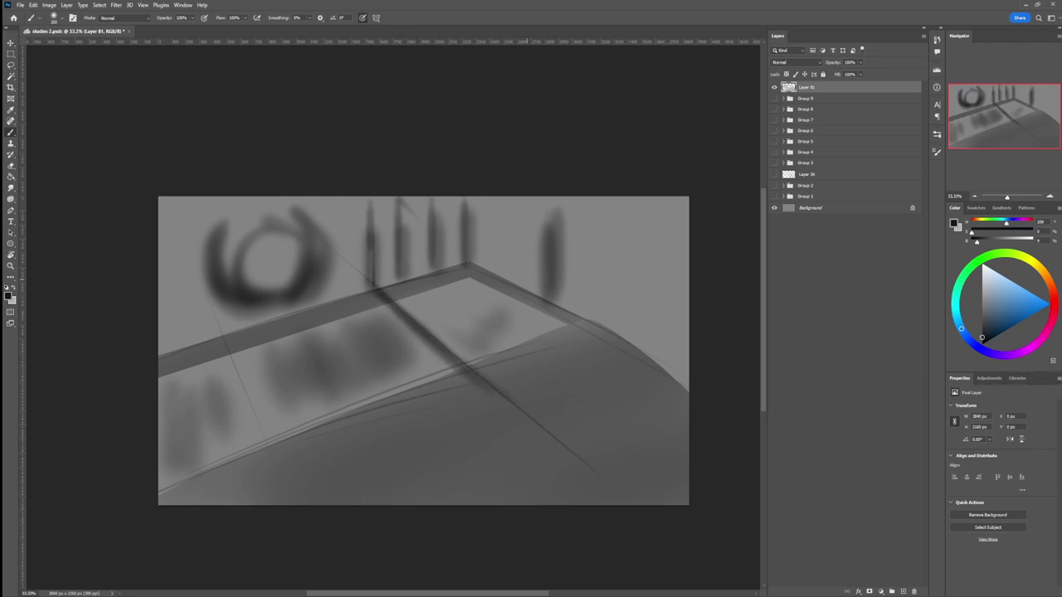
# - Paint a dark irregular form across the ridge's right slope beneath the rightmost post, trailing down into the foreground
pyautogui.moveTo(509, 310)
pyautogui.mouseDown()
pyautogui.moveTo(527, 269)
pyautogui.moveTo(504, 276)
pyautogui.moveTo(490, 314)
pyautogui.mouseUp()
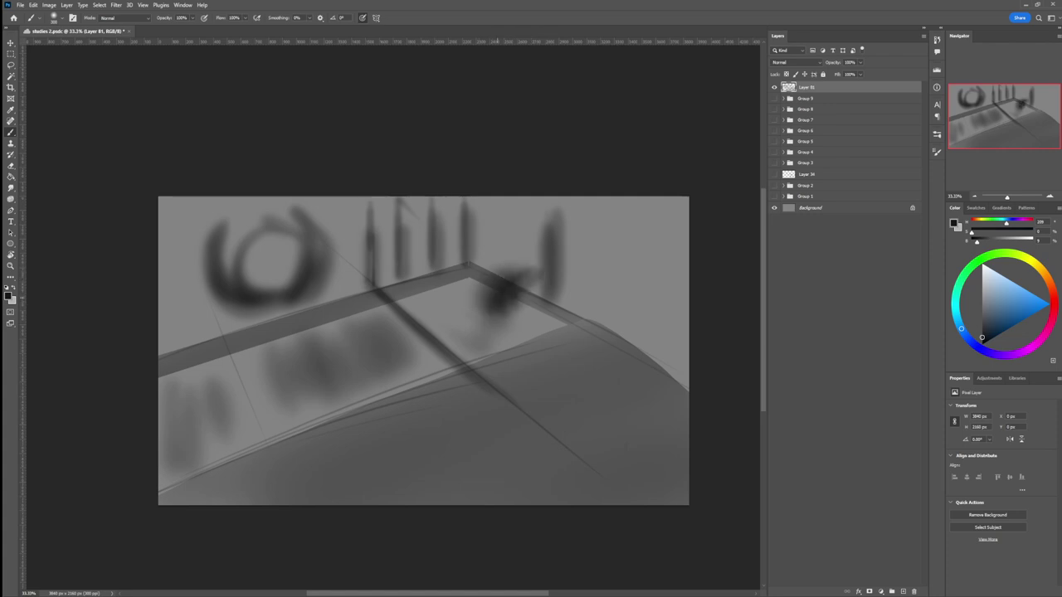
pyautogui.moveTo(547, 267); pyautogui.dragTo(474, 321)
pyautogui.moveTo(535, 291)
pyautogui.mouseDown()
pyautogui.moveTo(587, 251)
pyautogui.moveTo(494, 315)
pyautogui.moveTo(526, 323)
pyautogui.moveTo(533, 347)
pyautogui.moveTo(507, 338)
pyautogui.moveTo(524, 351)
pyautogui.moveTo(469, 397)
pyautogui.moveTo(476, 436)
pyautogui.mouseUp()
# - Enlarge the brush and build up a dense dark mass on the foreground beneath the irregular form, across the diagonal line
pyautogui.press(']')
pyautogui.press(']')
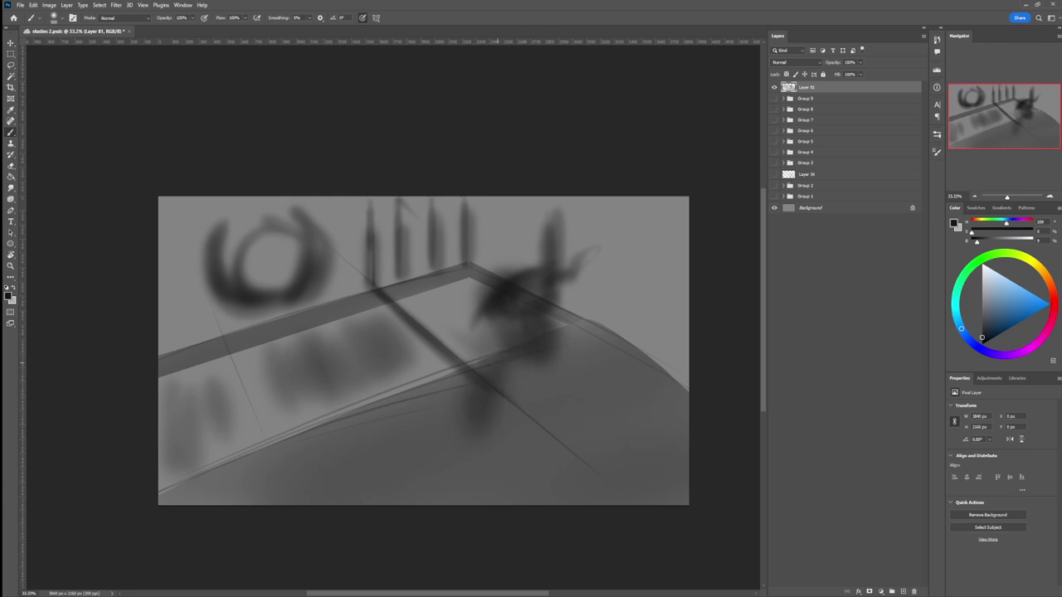
pyautogui.moveTo(519, 343)
pyautogui.mouseDown()
pyautogui.moveTo(473, 406)
pyautogui.moveTo(509, 383)
pyautogui.mouseUp()
pyautogui.moveTo(525, 338); pyautogui.dragTo(490, 361)
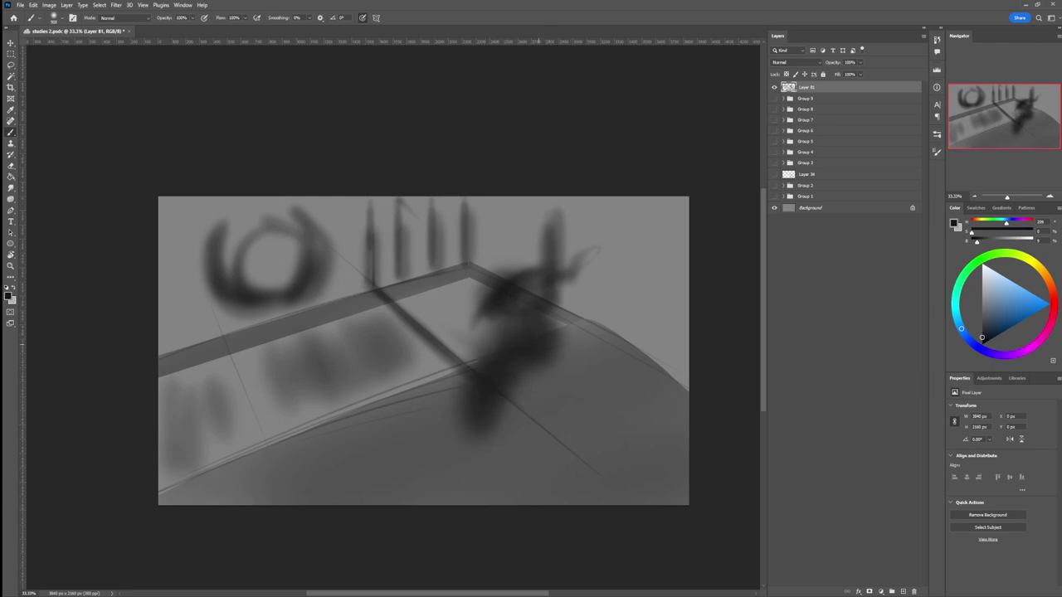
pyautogui.moveTo(571, 347)
pyautogui.mouseDown()
pyautogui.moveTo(524, 385)
pyautogui.moveTo(496, 430)
pyautogui.mouseUp()
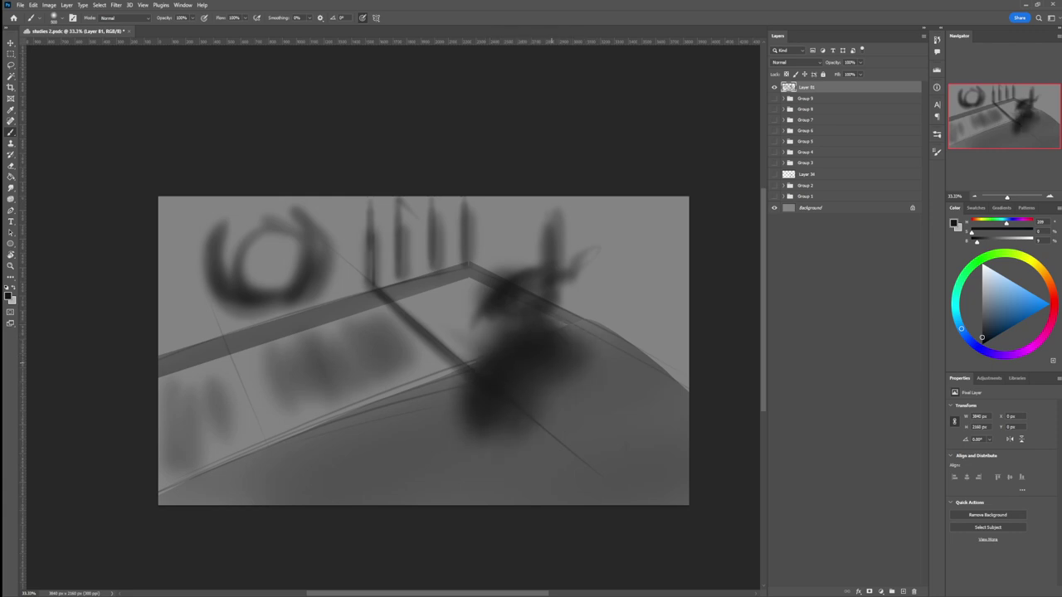
# - Extend the dark foreground mass downward to the canvas's lower edge, splitting its lower part into two leg-like trails
pyautogui.moveTo(547, 370); pyautogui.dragTo(526, 428)
pyautogui.moveTo(575, 369)
pyautogui.mouseDown()
pyautogui.moveTo(539, 443)
pyautogui.moveTo(564, 446)
pyautogui.mouseUp()
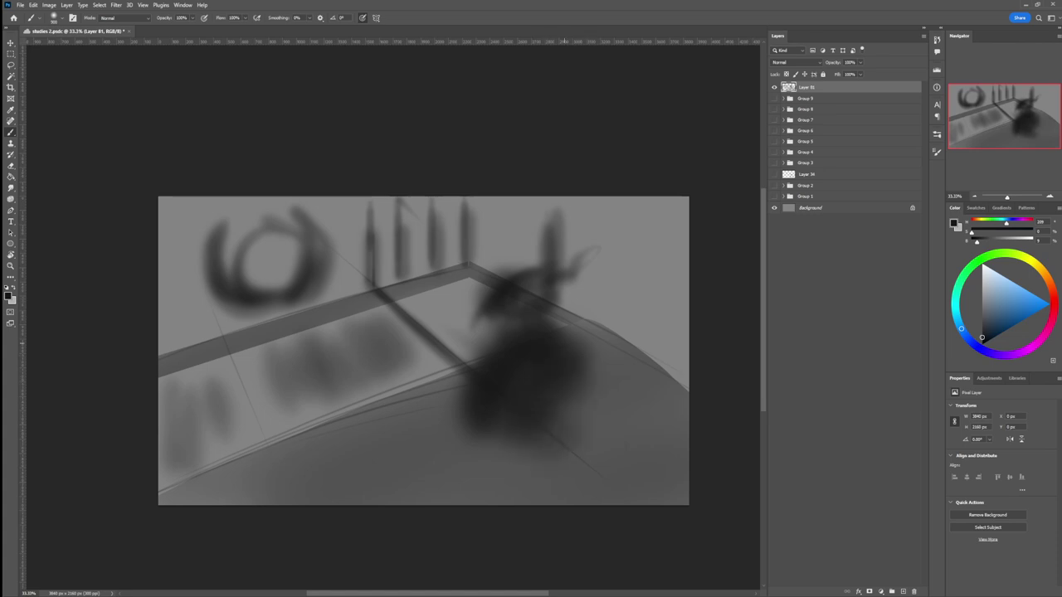
pyautogui.moveTo(503, 423); pyautogui.dragTo(513, 491)
pyautogui.moveTo(542, 438)
pyautogui.mouseDown()
pyautogui.moveTo(563, 491)
pyautogui.moveTo(525, 457)
pyautogui.moveTo(519, 477)
pyautogui.mouseUp()
pyautogui.moveTo(566, 464)
pyautogui.mouseDown()
pyautogui.moveTo(526, 503)
pyautogui.moveTo(546, 505)
pyautogui.mouseUp()
pyautogui.moveTo(527, 446); pyautogui.dragTo(489, 504)
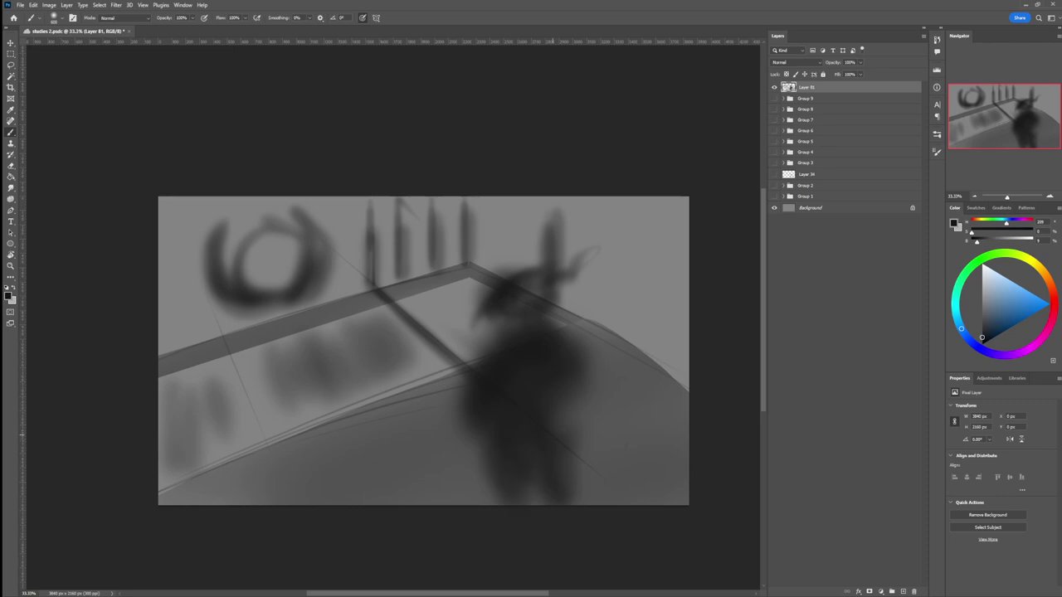
pyautogui.moveTo(550, 463); pyautogui.dragTo(539, 498)
# - Trim the mass's lower trails with sampled foreground gray, and paint a dark base flaring out to both sides at the canvas edge
pyautogui.keyDown('alt'); pyautogui.click(598, 445); pyautogui.keyUp('alt')
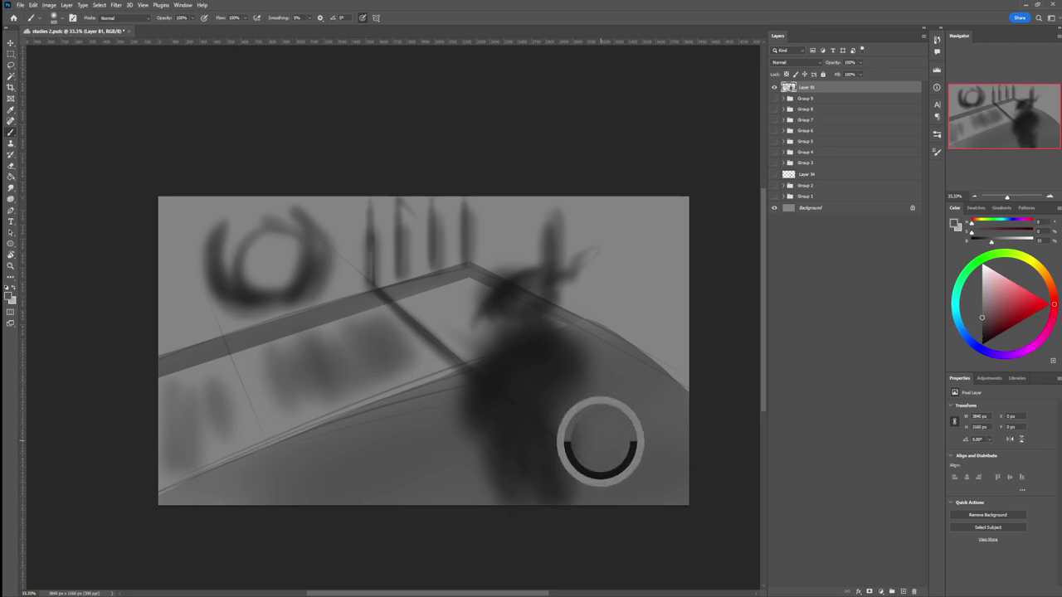
pyautogui.moveTo(581, 430)
pyautogui.mouseDown()
pyautogui.moveTo(554, 498)
pyautogui.moveTo(541, 483)
pyautogui.moveTo(531, 500)
pyautogui.mouseUp()
pyautogui.keyDown('alt'); pyautogui.click(520, 432); pyautogui.keyUp('alt')
pyautogui.moveTo(518, 455); pyautogui.dragTo(503, 501)
pyautogui.moveTo(544, 466); pyautogui.dragTo(609, 501)
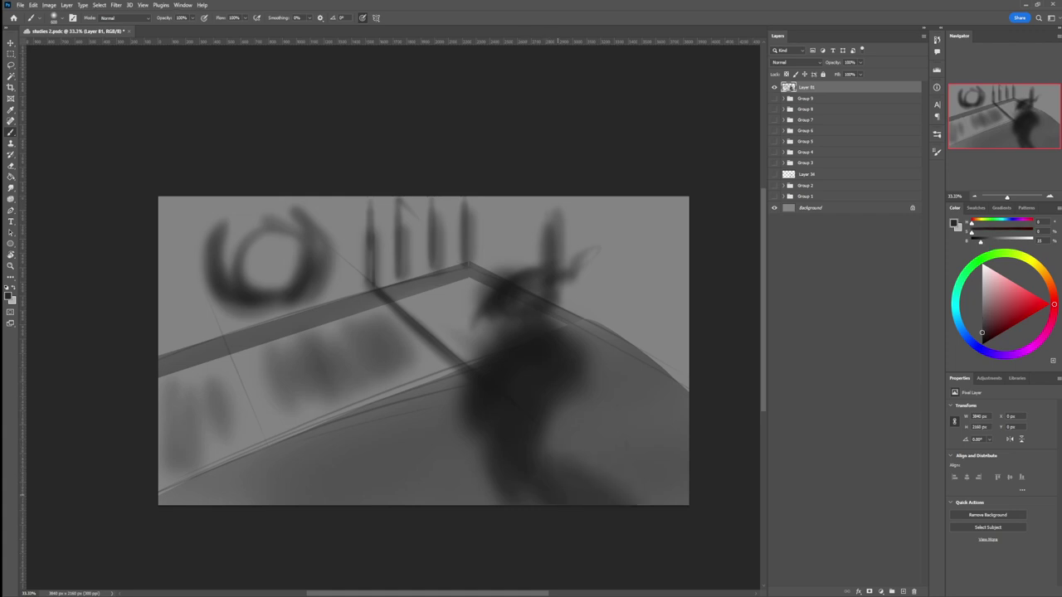
pyautogui.moveTo(508, 479)
pyautogui.mouseDown()
pyautogui.moveTo(496, 502)
pyautogui.moveTo(451, 503)
pyautogui.mouseUp()
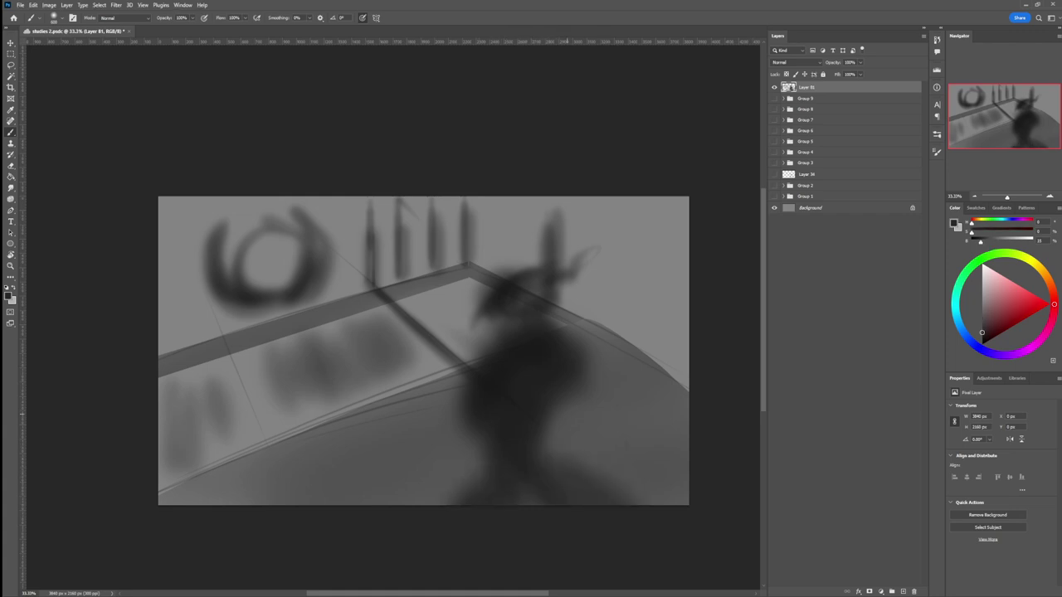
# - Sample the foreground gray and carve in both sides of the dark mass to form a narrower waist
pyautogui.keyDown('alt'); pyautogui.click(456, 460); pyautogui.keyUp('alt')
pyautogui.moveTo(468, 431)
pyautogui.mouseDown()
pyautogui.moveTo(467, 409)
pyautogui.moveTo(477, 433)
pyautogui.mouseUp()
pyautogui.moveTo(473, 397); pyautogui.dragTo(476, 428)
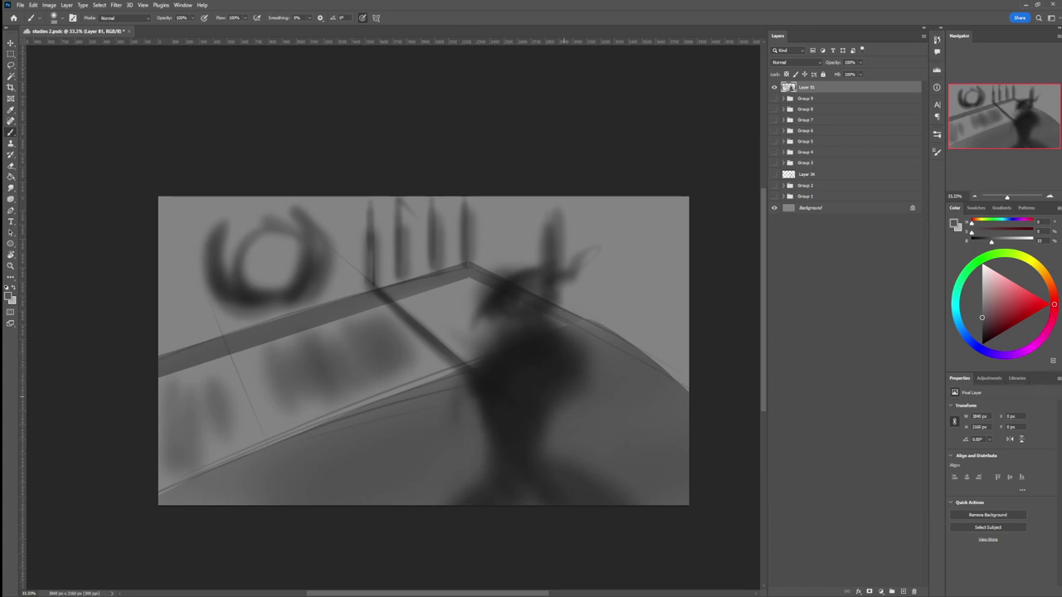
pyautogui.moveTo(563, 397)
pyautogui.mouseDown()
pyautogui.moveTo(549, 430)
pyautogui.moveTo(553, 418)
pyautogui.mouseUp()
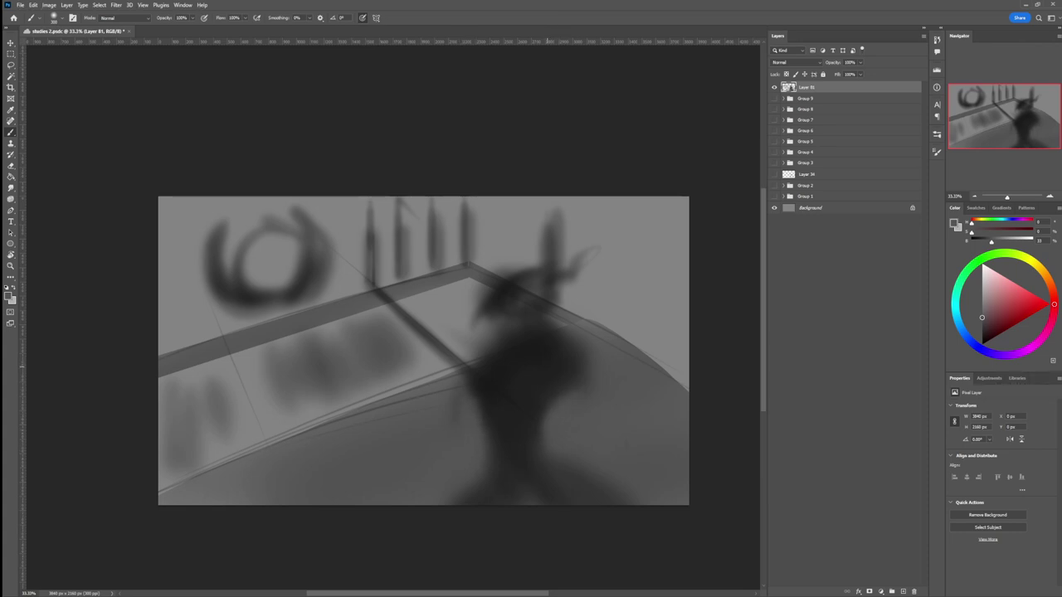
# - Sample the dark tone, enlarge the brush and paint a thick arm-like curve bulging right from the upper mass and down toward the base
pyautogui.keyDown('alt'); pyautogui.click(546, 366); pyautogui.keyUp('alt')
pyautogui.press(']')
pyautogui.press(']')
pyautogui.press(']')
pyautogui.moveTo(572, 355)
pyautogui.mouseDown()
pyautogui.moveTo(602, 382)
pyautogui.moveTo(573, 344)
pyautogui.mouseUp()
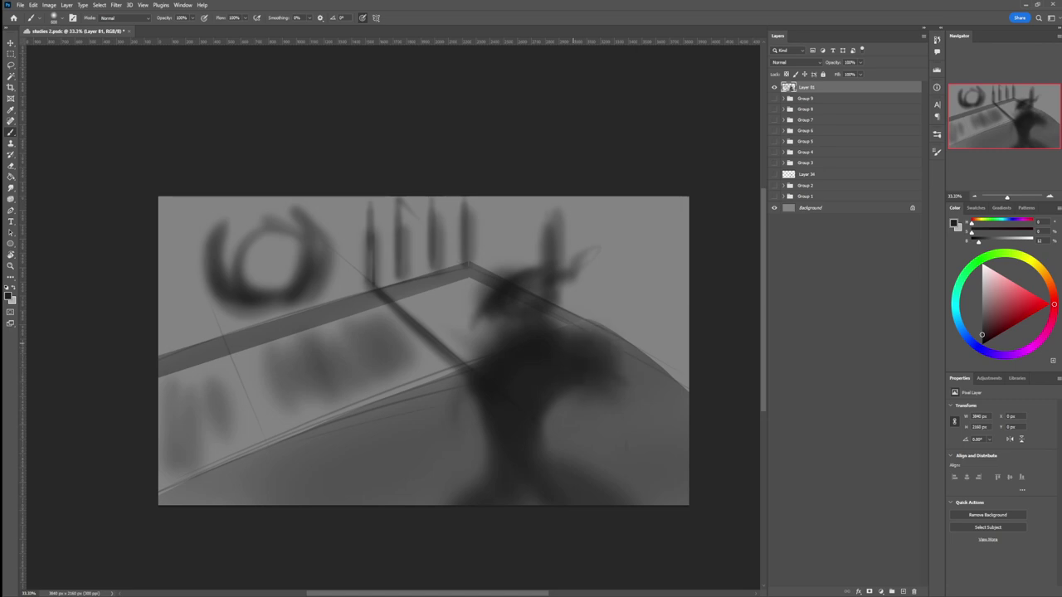
pyautogui.moveTo(575, 395); pyautogui.dragTo(620, 421)
pyautogui.moveTo(618, 380)
pyautogui.mouseDown()
pyautogui.moveTo(637, 423)
pyautogui.moveTo(580, 461)
pyautogui.moveTo(549, 452)
pyautogui.moveTo(579, 450)
pyautogui.moveTo(575, 421)
pyautogui.moveTo(591, 476)
pyautogui.moveTo(587, 441)
pyautogui.mouseUp()
# - Undo the last trial strokes on the arm-like curve
pyautogui.press('[')
pyautogui.hotkey('ctrl', 'z')
pyautogui.hotkey('ctrl', 'z')
pyautogui.hotkey('ctrl', 'z')
pyautogui.hotkey('ctrl', 'z')
pyautogui.press(']')
pyautogui.hotkey('ctrl', 'z')
# - Shrink the brush, choose near-black and sketch claw-like curved strokes around the lower opening of the arm loop
pyautogui.press('[')
pyautogui.press('[')
pyautogui.press('[')
pyautogui.press('[')
pyautogui.press('[')
pyautogui.press('[')
pyautogui.press('[')
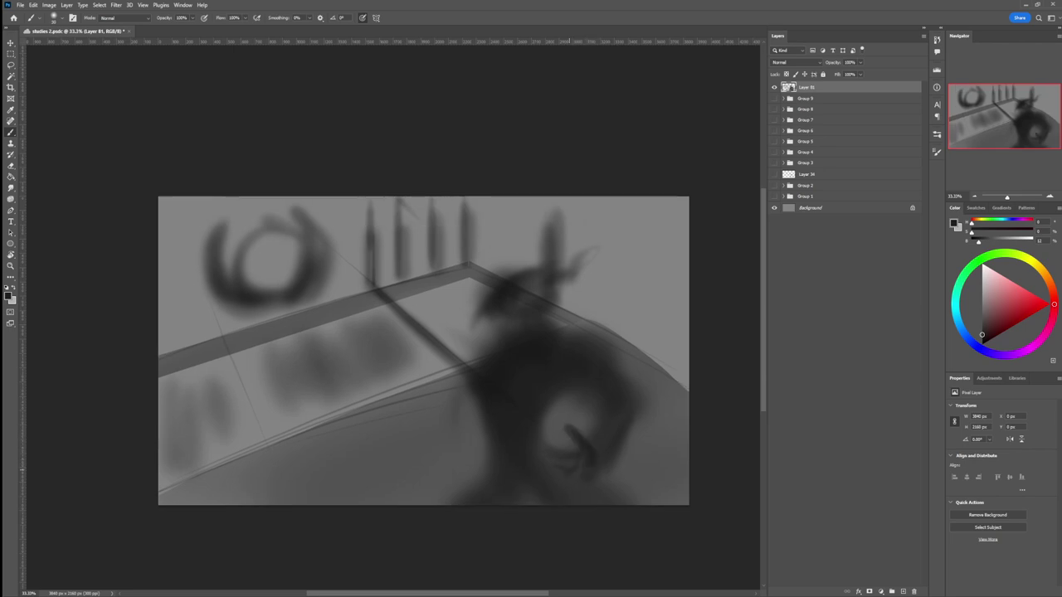
pyautogui.hotkey('ctrl', 'shift', 'z')
pyautogui.click(982, 342)
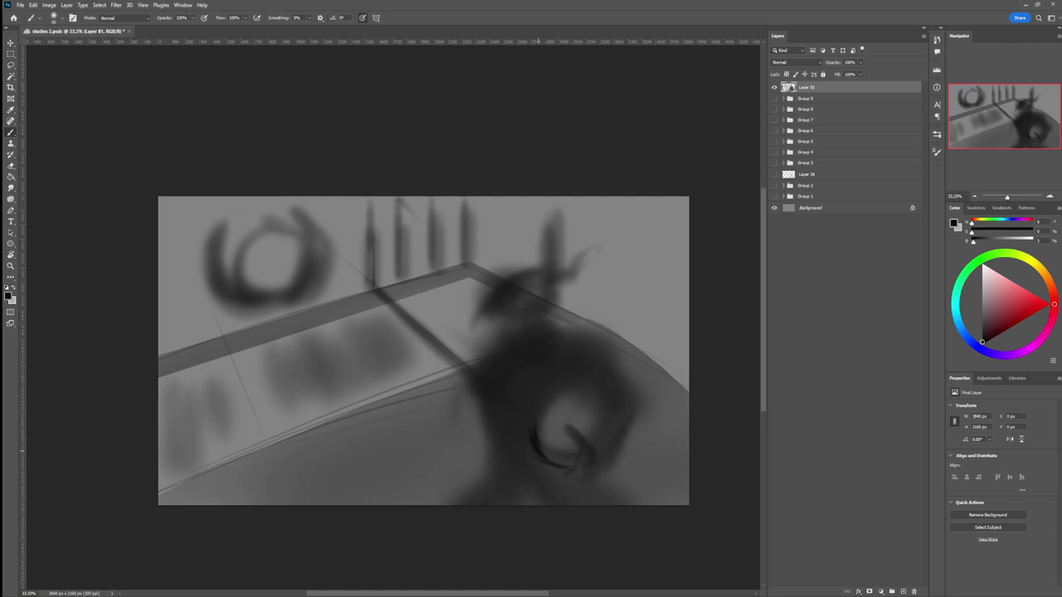
pyautogui.press('[')
pyautogui.moveTo(539, 450)
pyautogui.mouseDown()
pyautogui.moveTo(577, 461)
pyautogui.moveTo(574, 431)
pyautogui.moveTo(577, 443)
pyautogui.moveTo(541, 466)
pyautogui.moveTo(576, 466)
pyautogui.moveTo(538, 487)
pyautogui.mouseUp()
pyautogui.press(']')
pyautogui.moveTo(567, 478)
pyautogui.mouseDown()
pyautogui.moveTo(546, 486)
pyautogui.moveTo(591, 468)
pyautogui.moveTo(612, 420)
pyautogui.mouseUp()
pyautogui.moveTo(616, 463)
pyautogui.mouseDown()
pyautogui.moveTo(626, 427)
pyautogui.moveTo(606, 440)
pyautogui.mouseUp()
# - Sketch a pointed form reaching the canvas's right edge above the arm loop, with curved contour strokes across its inside
pyautogui.moveTo(615, 404)
pyautogui.mouseDown()
pyautogui.moveTo(688, 383)
pyautogui.moveTo(620, 370)
pyautogui.moveTo(602, 355)
pyautogui.mouseUp()
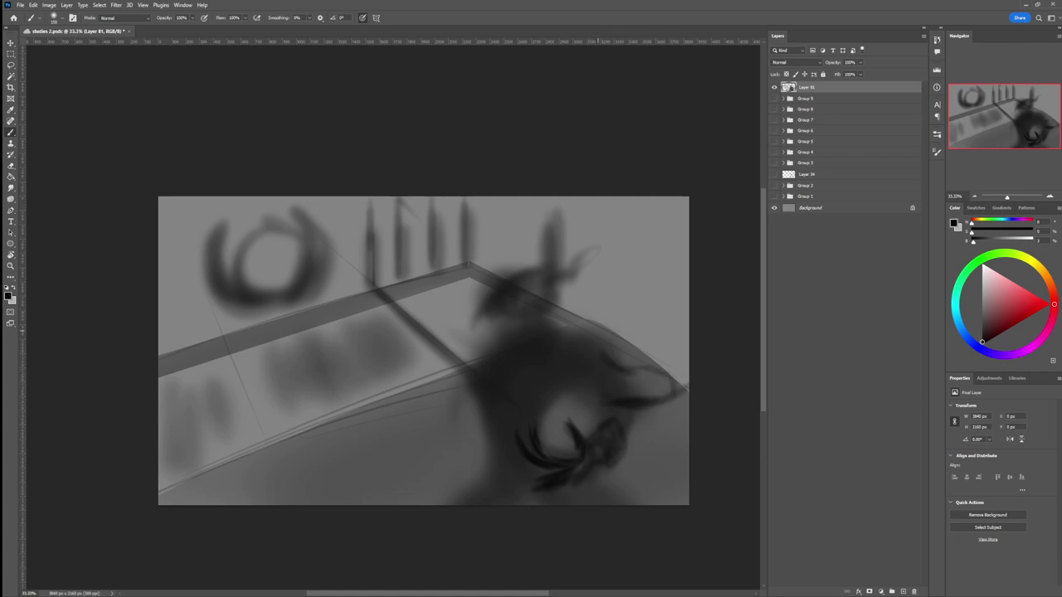
pyautogui.moveTo(672, 386)
pyautogui.mouseDown()
pyautogui.moveTo(626, 380)
pyautogui.moveTo(658, 380)
pyautogui.moveTo(606, 352)
pyautogui.mouseUp()
pyautogui.moveTo(599, 355); pyautogui.dragTo(590, 346)
pyautogui.moveTo(619, 411); pyautogui.dragTo(582, 393)
pyautogui.moveTo(603, 391); pyautogui.dragTo(558, 411)
pyautogui.moveTo(606, 322)
pyautogui.mouseDown()
pyautogui.moveTo(556, 342)
pyautogui.moveTo(595, 380)
pyautogui.mouseUp()
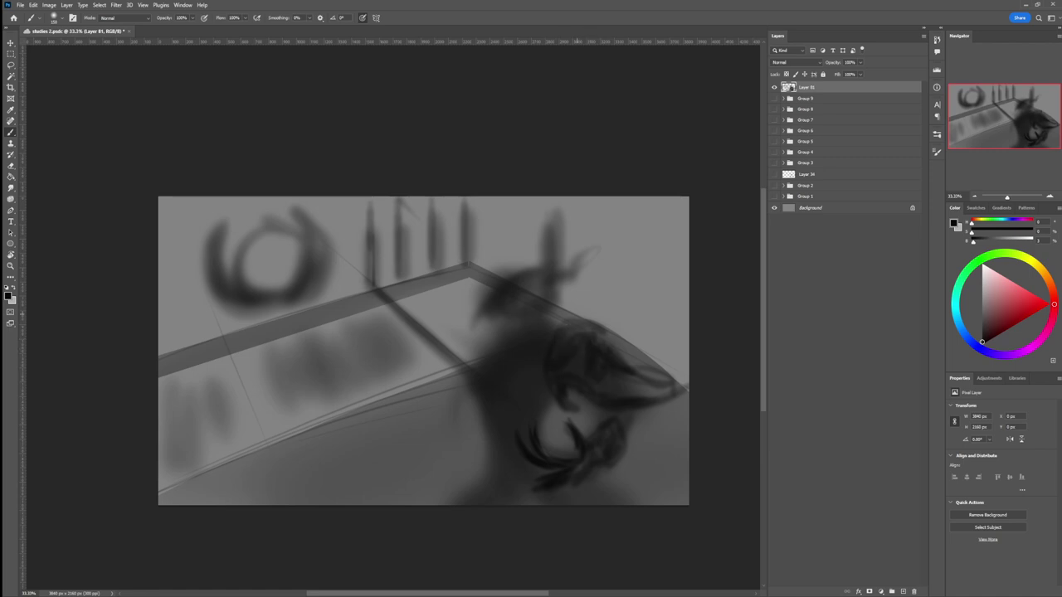
# - Sketch spiky strokes over the shoulder and horned head, and outline the body's left contour down to the canvas's lower edge
pyautogui.moveTo(569, 323)
pyautogui.mouseDown()
pyautogui.moveTo(547, 326)
pyautogui.moveTo(572, 328)
pyautogui.moveTo(561, 304)
pyautogui.moveTo(581, 325)
pyautogui.moveTo(550, 321)
pyautogui.mouseUp()
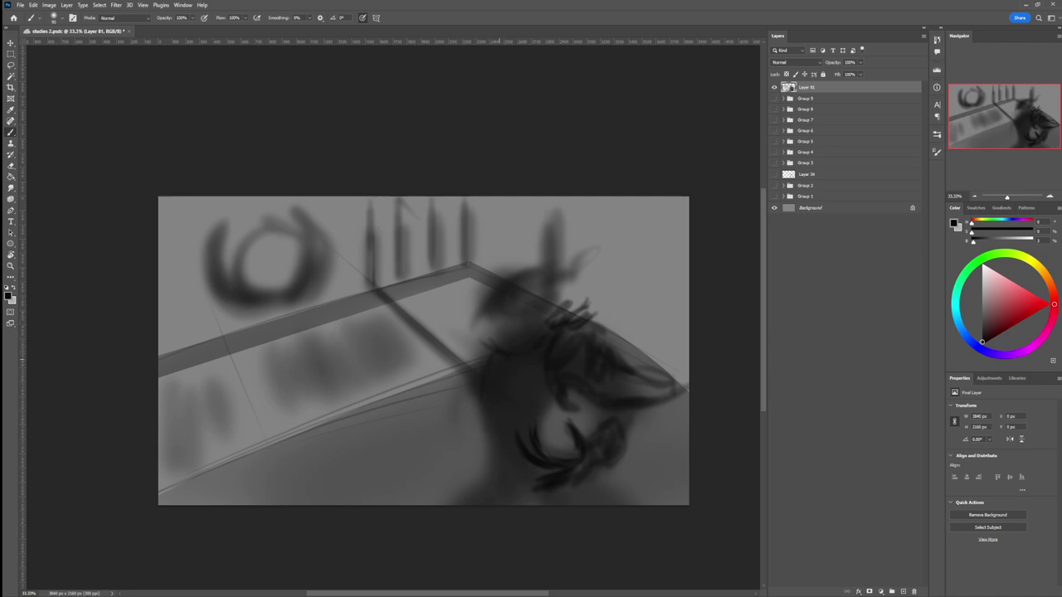
pyautogui.moveTo(481, 403)
pyautogui.mouseDown()
pyautogui.moveTo(475, 410)
pyautogui.moveTo(468, 398)
pyautogui.moveTo(464, 410)
pyautogui.mouseUp()
pyautogui.moveTo(486, 347)
pyautogui.mouseDown()
pyautogui.moveTo(469, 363)
pyautogui.moveTo(485, 340)
pyautogui.moveTo(516, 345)
pyautogui.moveTo(502, 342)
pyautogui.moveTo(514, 321)
pyautogui.moveTo(539, 316)
pyautogui.moveTo(485, 325)
pyautogui.moveTo(535, 281)
pyautogui.moveTo(579, 266)
pyautogui.moveTo(548, 273)
pyautogui.moveTo(572, 289)
pyautogui.moveTo(533, 312)
pyautogui.moveTo(548, 307)
pyautogui.moveTo(525, 302)
pyautogui.moveTo(522, 329)
pyautogui.mouseUp()
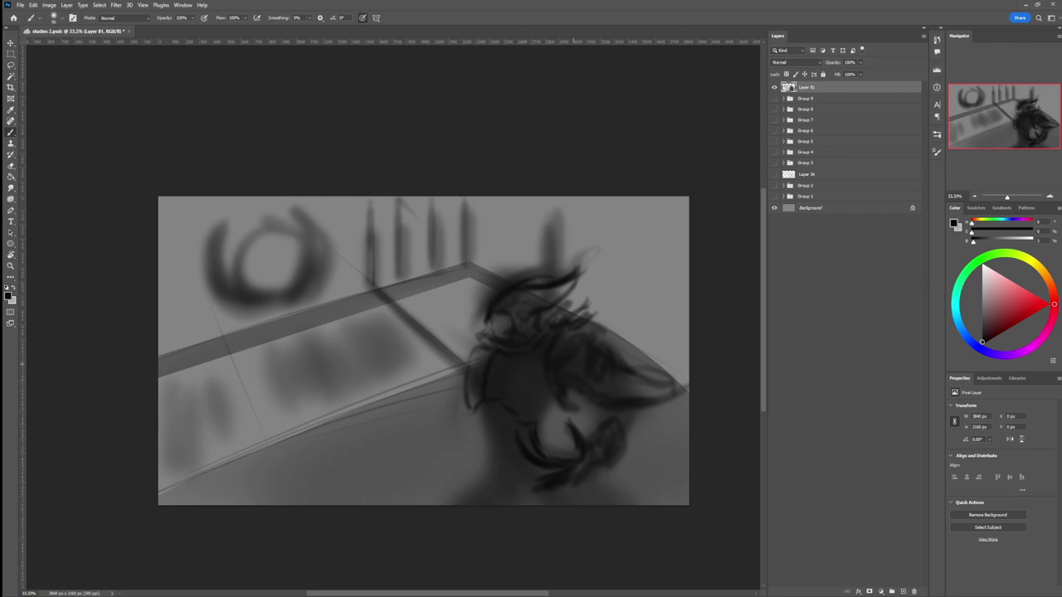
pyautogui.moveTo(480, 413)
pyautogui.mouseDown()
pyautogui.moveTo(476, 468)
pyautogui.moveTo(461, 483)
pyautogui.mouseUp()
pyautogui.moveTo(498, 463); pyautogui.dragTo(468, 504)
pyautogui.moveTo(582, 495); pyautogui.dragTo(577, 503)
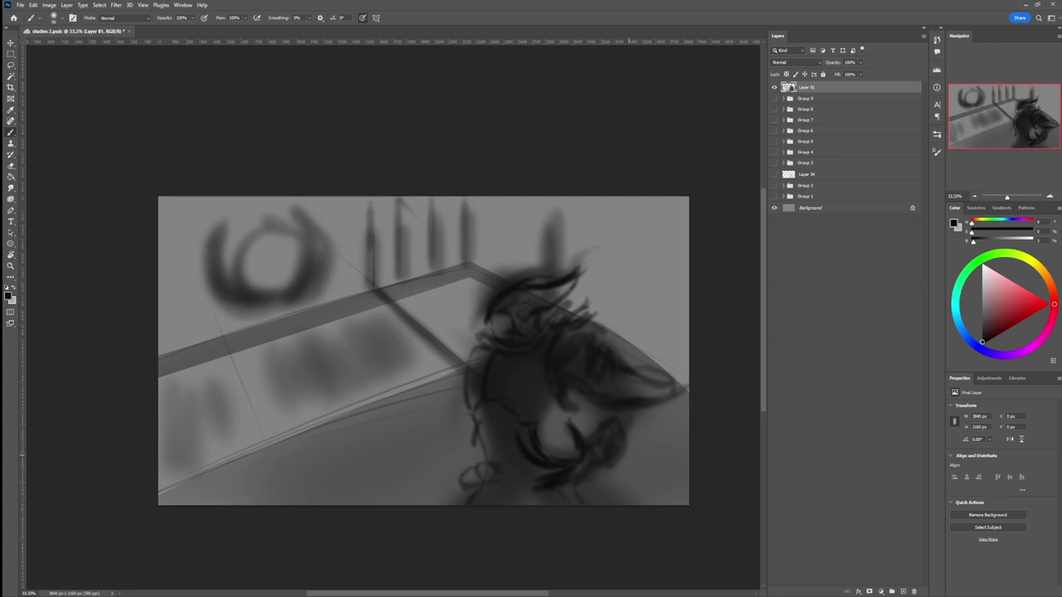
# - Sketch a fan of sweeping curved strokes falling from the pointed form to the lower right of the canvas
pyautogui.moveTo(637, 437); pyautogui.dragTo(624, 495)
pyautogui.moveTo(622, 458); pyautogui.dragTo(607, 498)
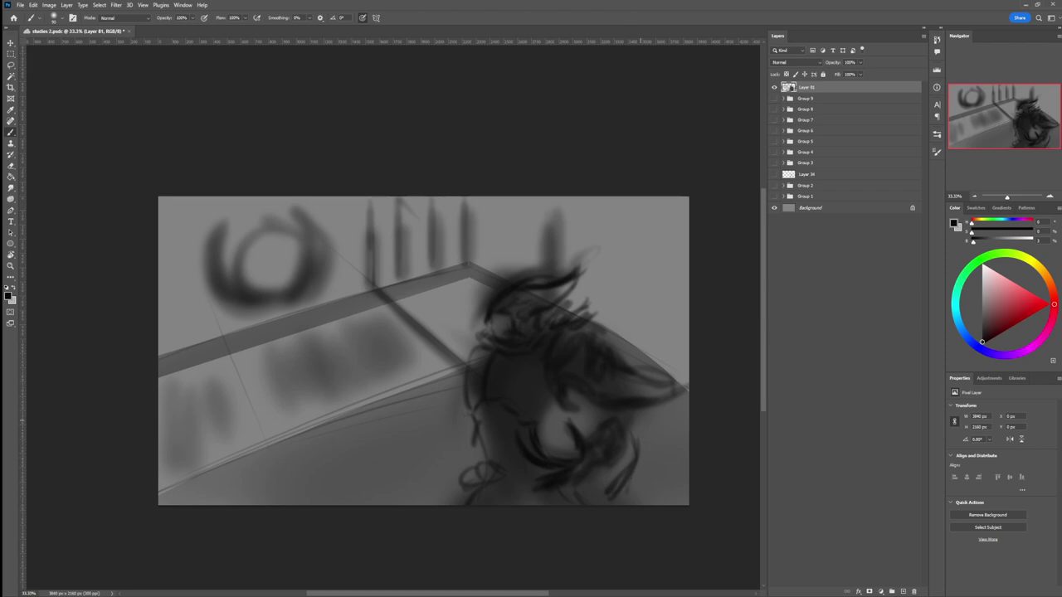
pyautogui.moveTo(650, 438)
pyautogui.mouseDown()
pyautogui.moveTo(643, 496)
pyautogui.moveTo(636, 490)
pyautogui.mouseUp()
pyautogui.moveTo(663, 420)
pyautogui.mouseDown()
pyautogui.moveTo(653, 505)
pyautogui.moveTo(652, 478)
pyautogui.mouseUp()
pyautogui.moveTo(663, 483); pyautogui.dragTo(655, 506)
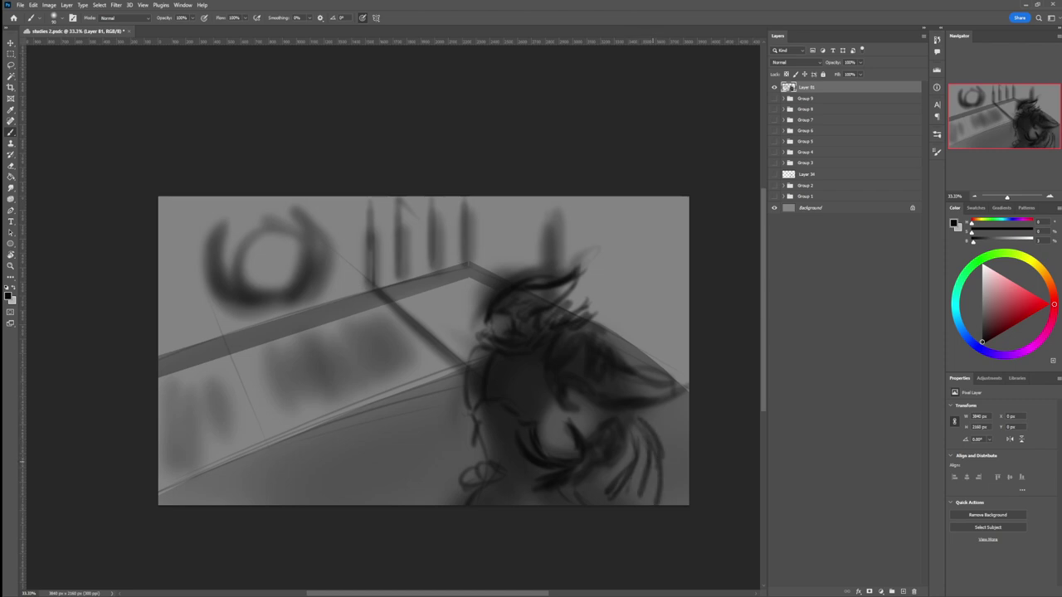
pyautogui.moveTo(639, 417); pyautogui.dragTo(636, 476)
pyautogui.moveTo(622, 433)
pyautogui.mouseDown()
pyautogui.moveTo(607, 503)
pyautogui.moveTo(630, 501)
pyautogui.mouseUp()
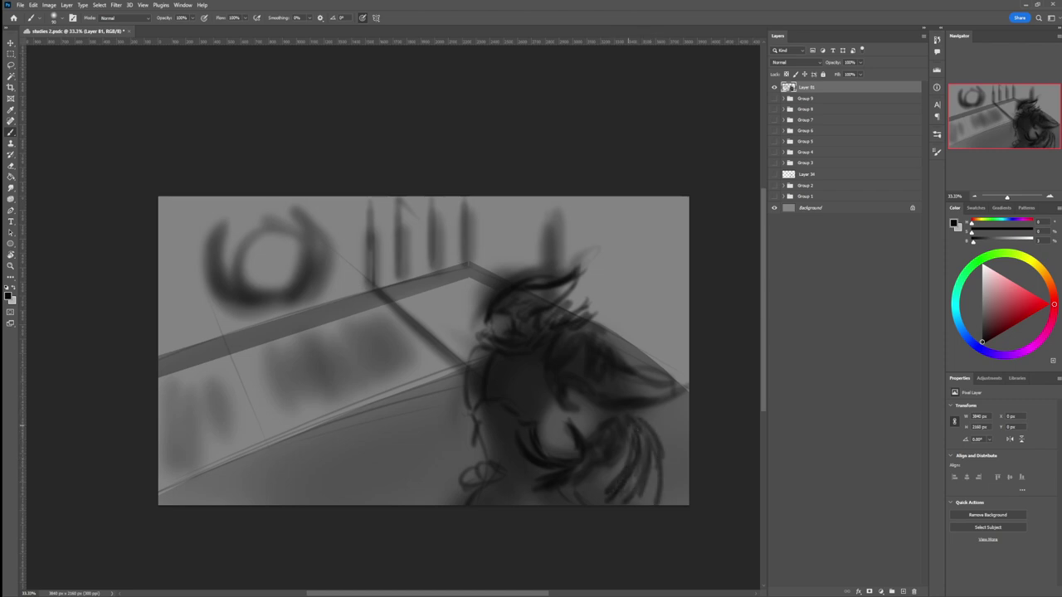
pyautogui.moveTo(638, 412)
pyautogui.mouseDown()
pyautogui.moveTo(632, 424)
pyautogui.moveTo(603, 419)
pyautogui.mouseUp()
# - Draw a curved spike beside the head and sketch an arm along the diagonal line, ending in a raised clawed hand over the ridge
pyautogui.moveTo(483, 318); pyautogui.dragTo(470, 331)
pyautogui.moveTo(470, 285)
pyautogui.mouseDown()
pyautogui.moveTo(461, 323)
pyautogui.moveTo(441, 322)
pyautogui.moveTo(475, 350)
pyautogui.moveTo(445, 378)
pyautogui.mouseUp()
pyautogui.moveTo(462, 339); pyautogui.dragTo(455, 377)
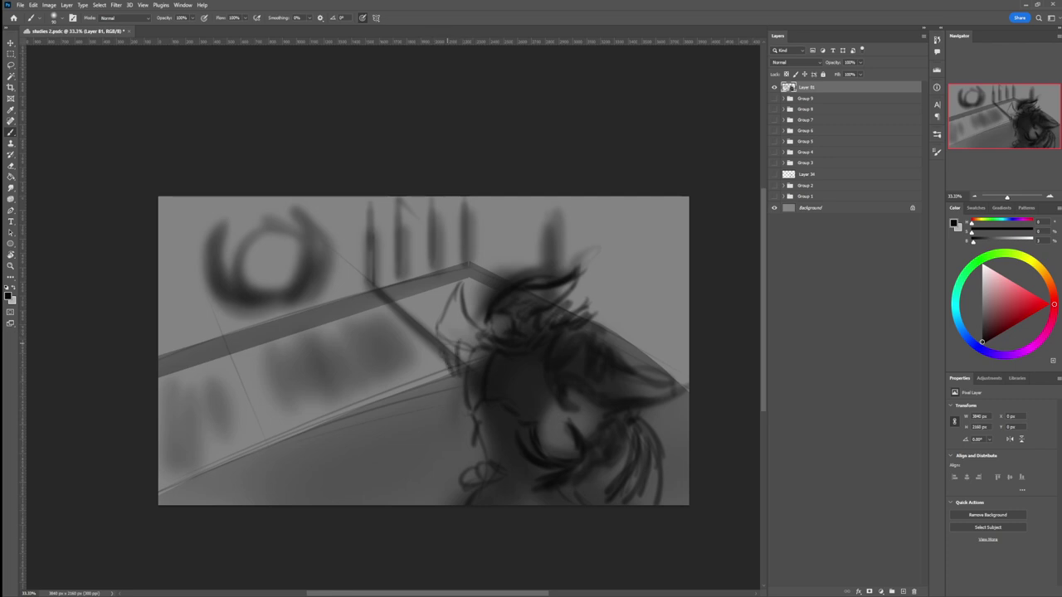
pyautogui.moveTo(451, 311); pyautogui.dragTo(406, 314)
pyautogui.moveTo(445, 348)
pyautogui.mouseDown()
pyautogui.moveTo(413, 329)
pyautogui.moveTo(441, 317)
pyautogui.mouseUp()
pyautogui.moveTo(405, 317)
pyautogui.mouseDown()
pyautogui.moveTo(411, 332)
pyautogui.moveTo(399, 329)
pyautogui.moveTo(410, 311)
pyautogui.moveTo(389, 308)
pyautogui.moveTo(398, 317)
pyautogui.moveTo(389, 323)
pyautogui.moveTo(409, 331)
pyautogui.moveTo(365, 285)
pyautogui.moveTo(384, 276)
pyautogui.moveTo(355, 287)
pyautogui.moveTo(365, 292)
pyautogui.mouseUp()
pyautogui.moveTo(352, 252)
pyautogui.mouseDown()
pyautogui.moveTo(393, 269)
pyautogui.moveTo(346, 290)
pyautogui.moveTo(367, 302)
pyautogui.moveTo(377, 285)
pyautogui.moveTo(372, 292)
pyautogui.mouseUp()
pyautogui.moveTo(362, 293)
pyautogui.mouseDown()
pyautogui.moveTo(373, 306)
pyautogui.moveTo(385, 270)
pyautogui.moveTo(394, 289)
pyautogui.mouseUp()
pyautogui.moveTo(381, 282)
pyautogui.mouseDown()
pyautogui.moveTo(400, 297)
pyautogui.moveTo(361, 297)
pyautogui.moveTo(380, 324)
pyautogui.moveTo(453, 350)
pyautogui.mouseUp()
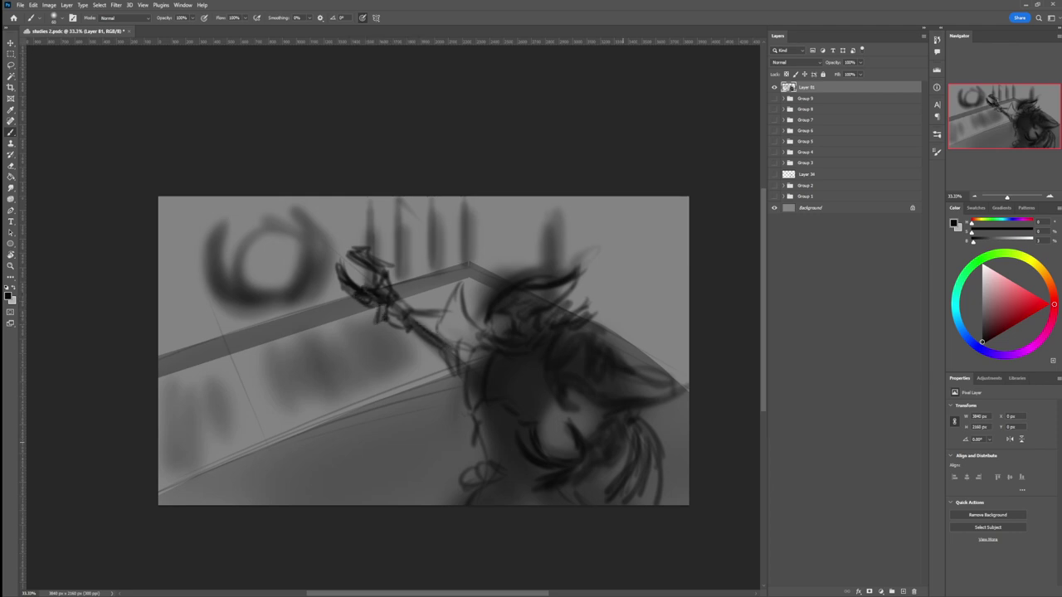
# - Draw close parallel diagonal lines from the arm loop across the fan strokes to the canvas's right edge, undoing misplaced attempts
pyautogui.moveTo(569, 412); pyautogui.dragTo(678, 462)
pyautogui.moveTo(574, 412); pyautogui.dragTo(685, 483)
pyautogui.hotkey('ctrl', 'z')
pyautogui.hotkey('ctrl', 'z')
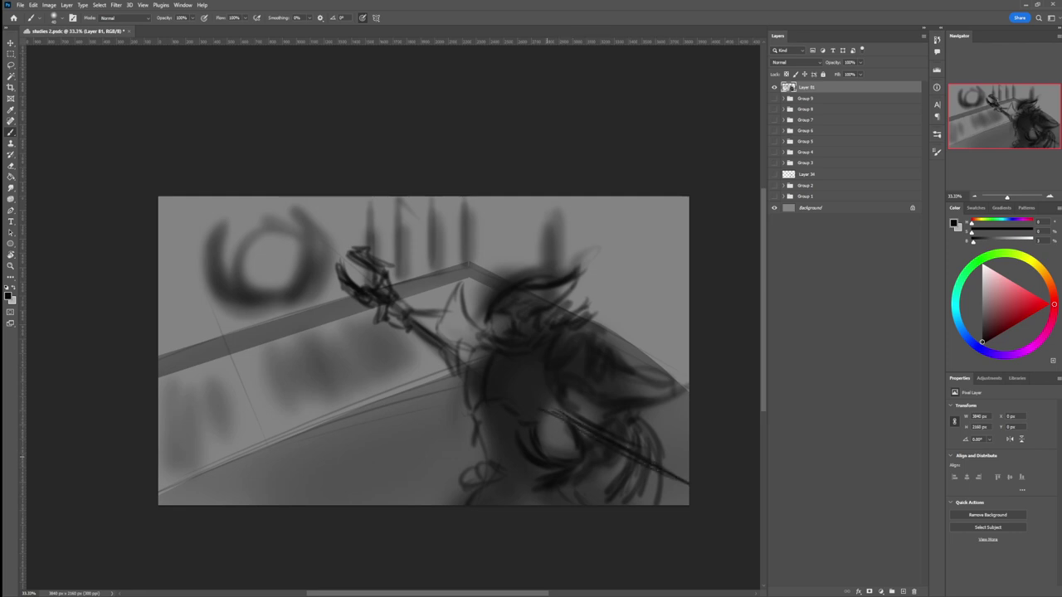
pyautogui.hotkey('ctrl', 'z')
# - Adjust the brush size and paint a thick curved dark spike rising from the canvas's lower edge, tapering upward over the wall
pyautogui.press('[')
pyautogui.press('[')
pyautogui.press('[')
pyautogui.moveTo(368, 463); pyautogui.dragTo(410, 504)
pyautogui.moveTo(355, 438); pyautogui.dragTo(404, 504)
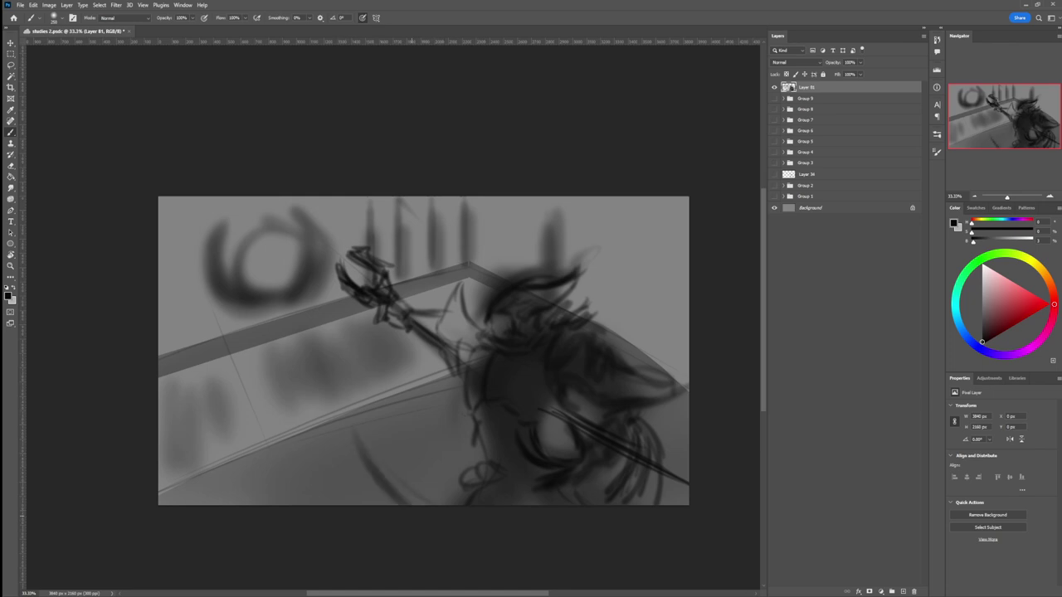
pyautogui.moveTo(350, 407); pyautogui.dragTo(383, 489)
pyautogui.moveTo(350, 410)
pyautogui.mouseDown()
pyautogui.moveTo(370, 474)
pyautogui.moveTo(351, 426)
pyautogui.mouseUp()
pyautogui.moveTo(345, 380); pyautogui.dragTo(412, 502)
pyautogui.moveTo(350, 406); pyautogui.dragTo(415, 504)
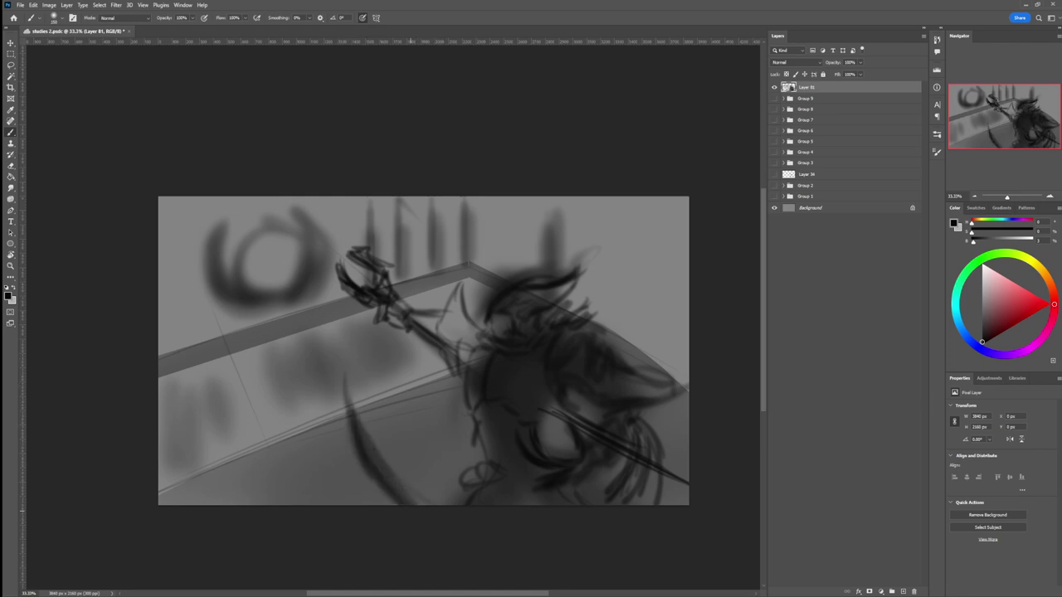
# - Paint a second tapering curved spike to the left of the first, rising from the lower edge
pyautogui.moveTo(316, 453); pyautogui.dragTo(352, 505)
pyautogui.moveTo(298, 405); pyautogui.dragTo(335, 505)
pyautogui.moveTo(300, 395); pyautogui.dragTo(347, 508)
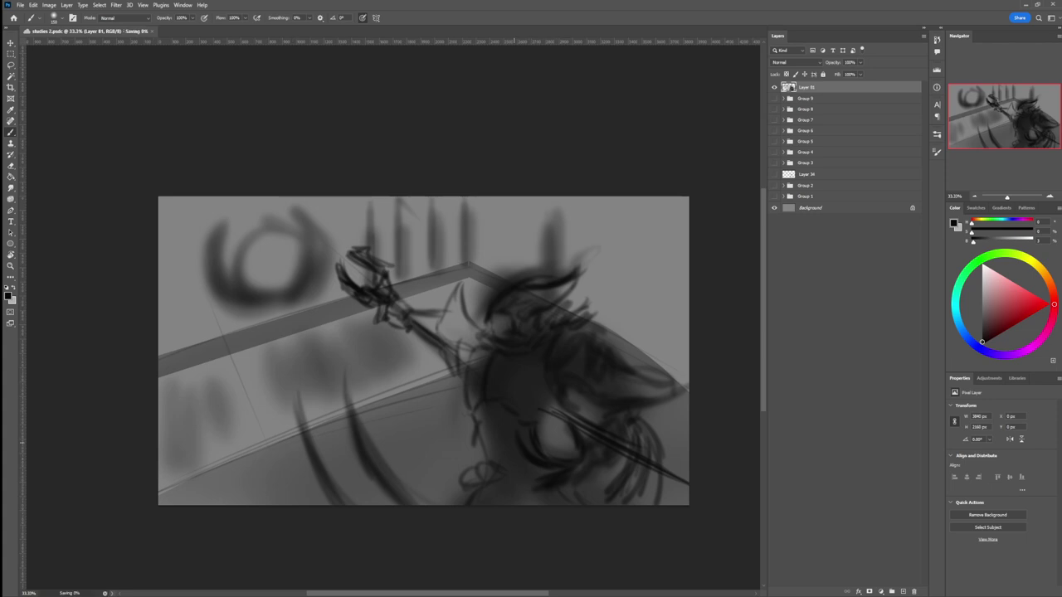
# - Scale the painted layer up to 4414 by 2482 px with Free Transform so it extends past the canvas
pyautogui.hotkey('ctrl', 't')
pyautogui.moveTo(158, 197); pyautogui.dragTo(94, 159)
pyautogui.moveTo(688, 505)
pyautogui.mouseDown()
pyautogui.moveTo(702, 513)
pyautogui.moveTo(687, 504)
pyautogui.mouseUp()
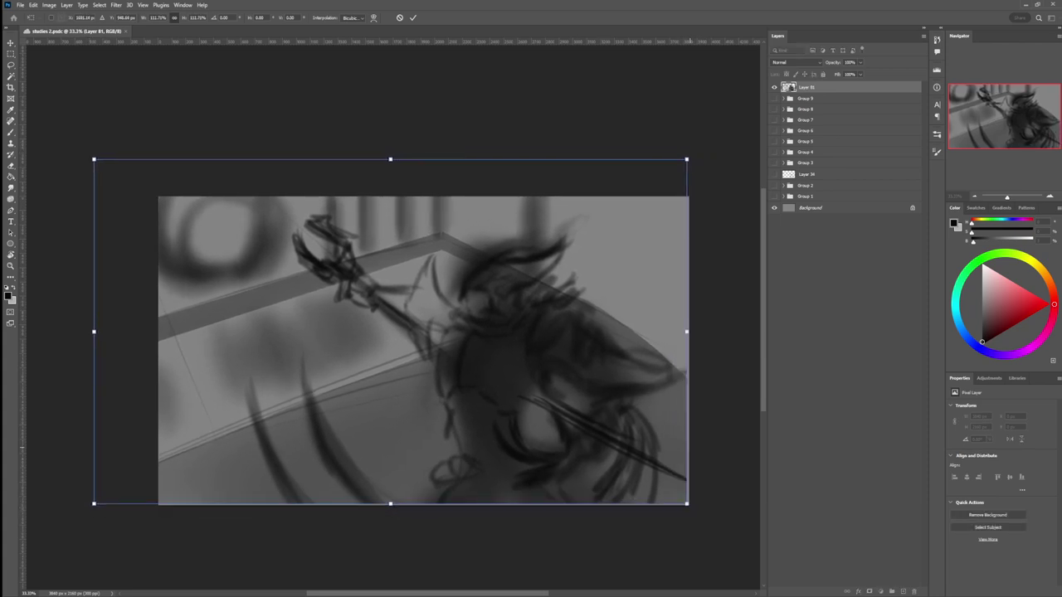
pyautogui.moveTo(687, 159); pyautogui.dragTo(704, 149)
pyautogui.press('Return')
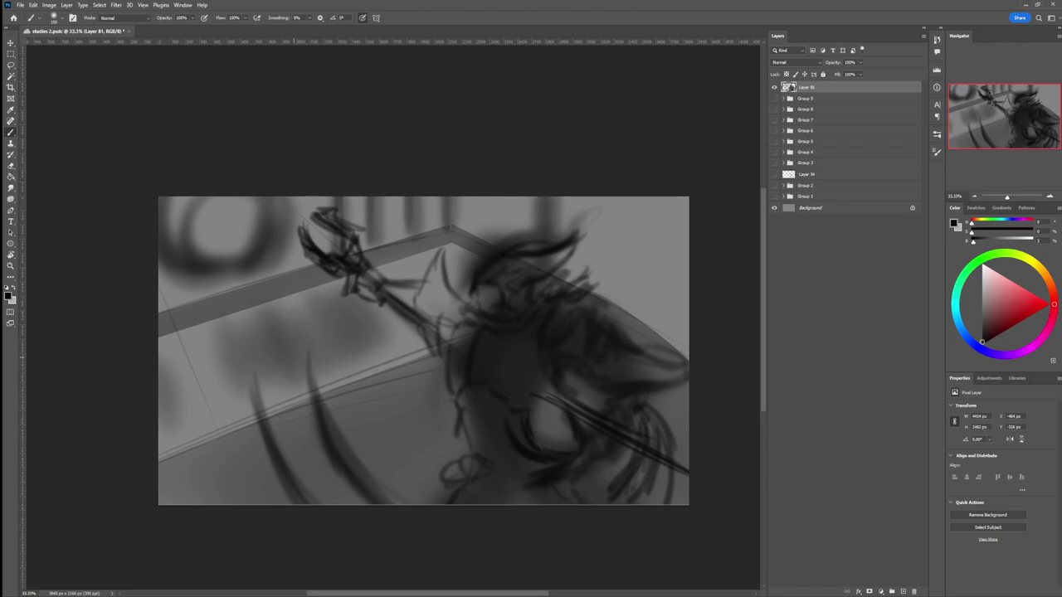
# - Paint a small dark figure between the two curved spikes, with a head, torso, legs and smaller shapes at its sides
pyautogui.moveTo(293, 361)
pyautogui.mouseDown()
pyautogui.moveTo(294, 398)
pyautogui.moveTo(327, 382)
pyautogui.moveTo(280, 397)
pyautogui.moveTo(300, 416)
pyautogui.mouseUp()
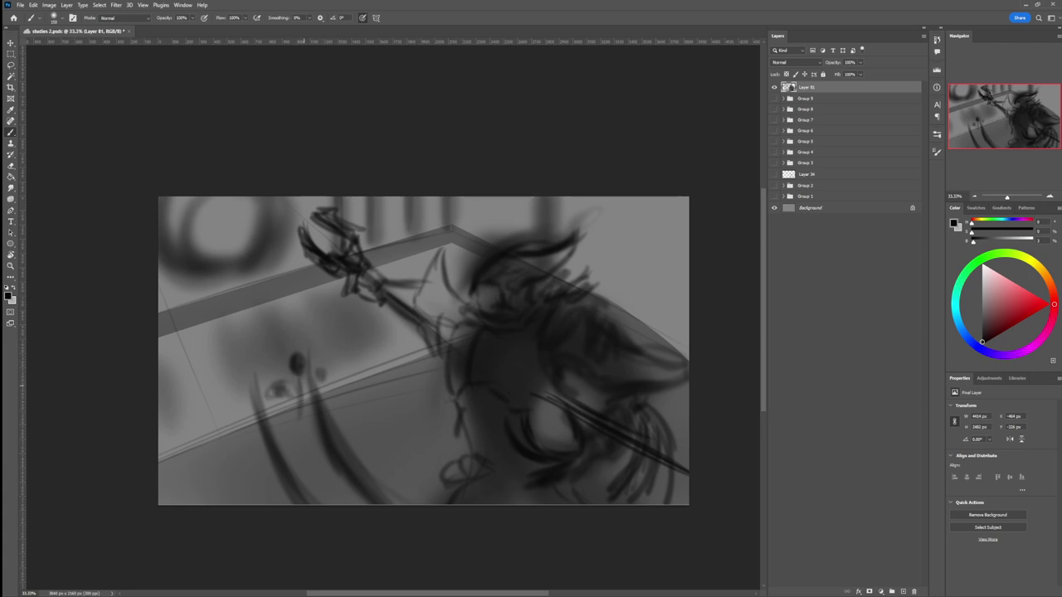
pyautogui.moveTo(304, 378)
pyautogui.mouseDown()
pyautogui.moveTo(297, 400)
pyautogui.moveTo(310, 426)
pyautogui.moveTo(294, 435)
pyautogui.moveTo(317, 440)
pyautogui.moveTo(289, 449)
pyautogui.moveTo(314, 438)
pyautogui.mouseUp()
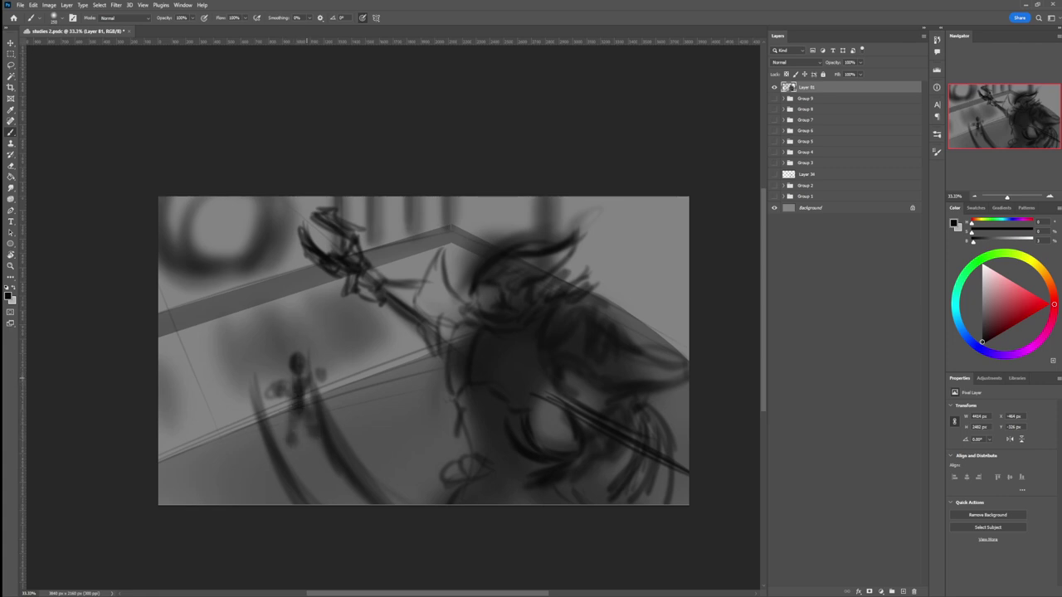
pyautogui.moveTo(316, 378)
pyautogui.mouseDown()
pyautogui.moveTo(323, 407)
pyautogui.moveTo(277, 415)
pyautogui.moveTo(278, 425)
pyautogui.mouseUp()
pyautogui.moveTo(271, 400); pyautogui.dragTo(281, 423)
pyautogui.moveTo(389, 340)
pyautogui.mouseDown()
pyautogui.moveTo(389, 375)
pyautogui.moveTo(398, 368)
pyautogui.mouseUp()
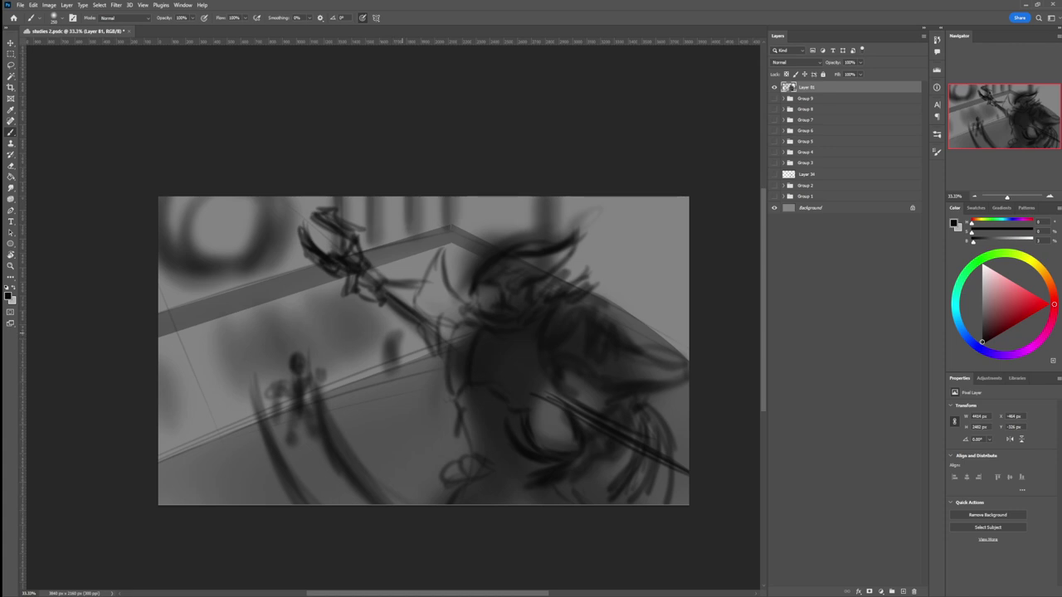
pyautogui.hotkey('ctrl', 'z')
pyautogui.hotkey('ctrl', 'z')
# - Paint a cluster of small dark figures with heads, bodies and legs at the wall's base beneath the outstretched arm
pyautogui.click(384, 331)
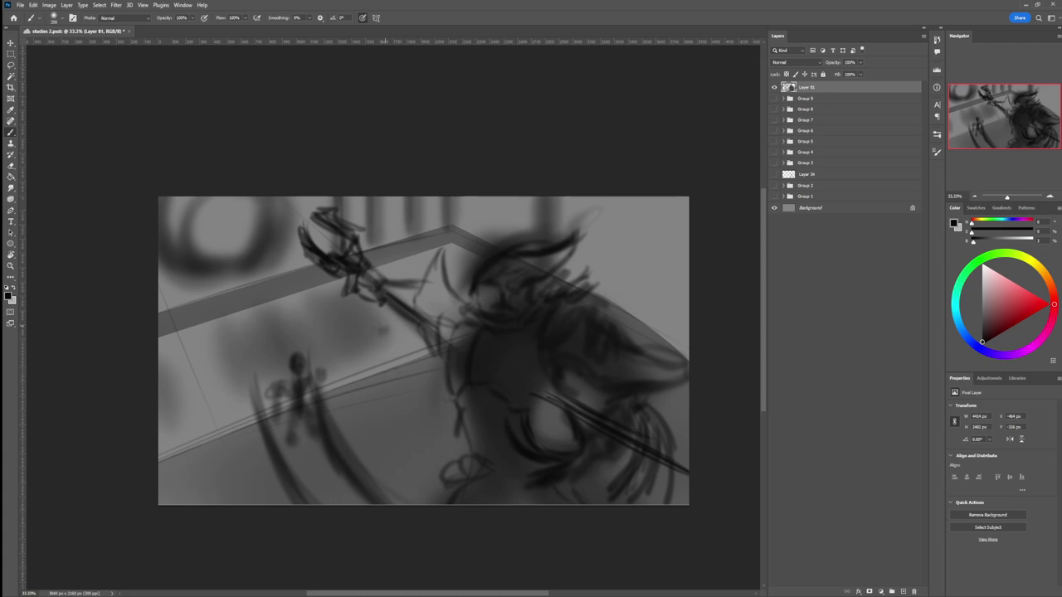
pyautogui.moveTo(383, 325)
pyautogui.mouseDown()
pyautogui.moveTo(378, 360)
pyautogui.moveTo(365, 368)
pyautogui.moveTo(378, 365)
pyautogui.mouseUp()
pyautogui.moveTo(393, 333)
pyautogui.mouseDown()
pyautogui.moveTo(413, 362)
pyautogui.moveTo(396, 360)
pyautogui.moveTo(388, 335)
pyautogui.moveTo(391, 367)
pyautogui.moveTo(380, 380)
pyautogui.moveTo(400, 385)
pyautogui.moveTo(382, 375)
pyautogui.mouseUp()
pyautogui.moveTo(383, 367)
pyautogui.mouseDown()
pyautogui.moveTo(377, 405)
pyautogui.moveTo(394, 394)
pyautogui.mouseUp()
pyautogui.moveTo(403, 358); pyautogui.dragTo(380, 397)
pyautogui.moveTo(387, 355)
pyautogui.mouseDown()
pyautogui.moveTo(368, 383)
pyautogui.moveTo(409, 380)
pyautogui.moveTo(359, 370)
pyautogui.mouseUp()
pyautogui.moveTo(365, 333); pyautogui.dragTo(369, 341)
pyautogui.moveTo(375, 346); pyautogui.dragTo(378, 360)
pyautogui.moveTo(403, 324); pyautogui.dragTo(403, 364)
pyautogui.moveTo(397, 336)
pyautogui.mouseDown()
pyautogui.moveTo(361, 377)
pyautogui.moveTo(374, 374)
pyautogui.mouseUp()
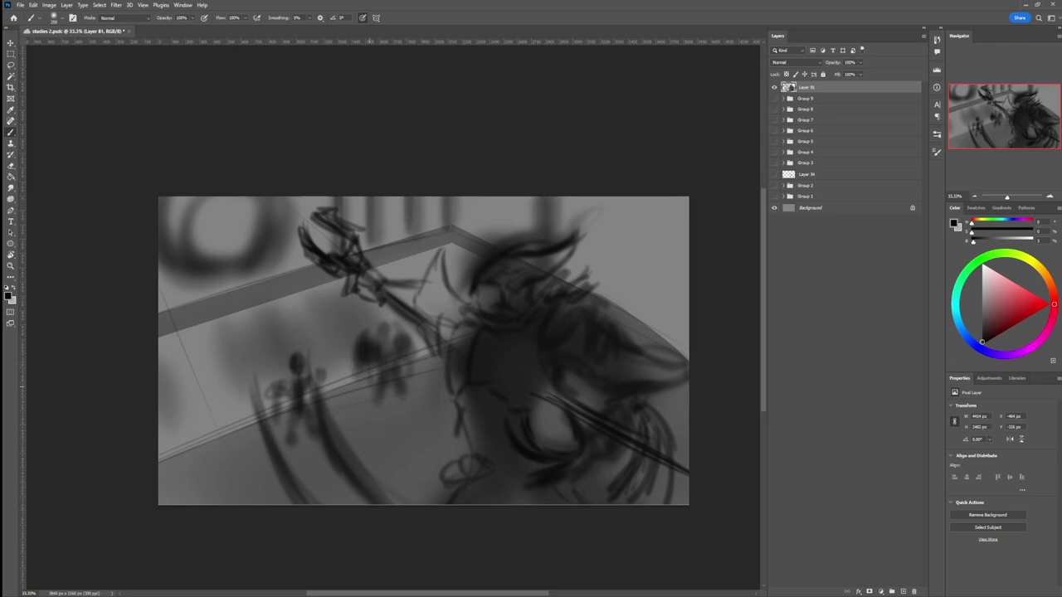
pyautogui.moveTo(410, 331); pyautogui.dragTo(406, 366)
# - Darken the figures flanking the one between the spikes, and clean up the left figure using sampled wall gray
pyautogui.moveTo(323, 383); pyautogui.dragTo(318, 401)
pyautogui.moveTo(317, 381)
pyautogui.mouseDown()
pyautogui.moveTo(310, 413)
pyautogui.moveTo(282, 423)
pyautogui.moveTo(280, 438)
pyautogui.mouseUp()
pyautogui.press('e')
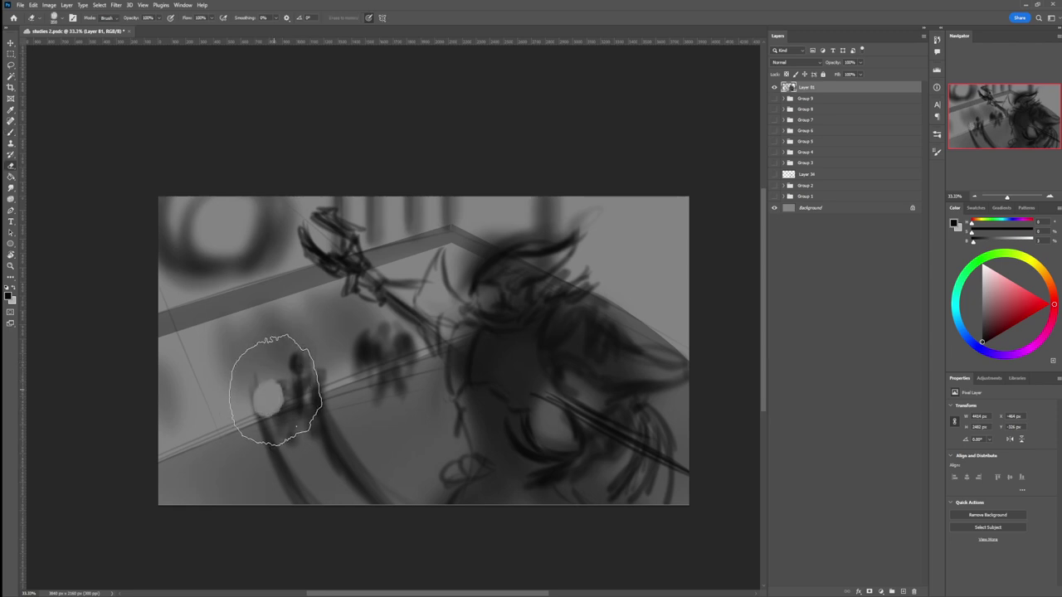
pyautogui.press('b')
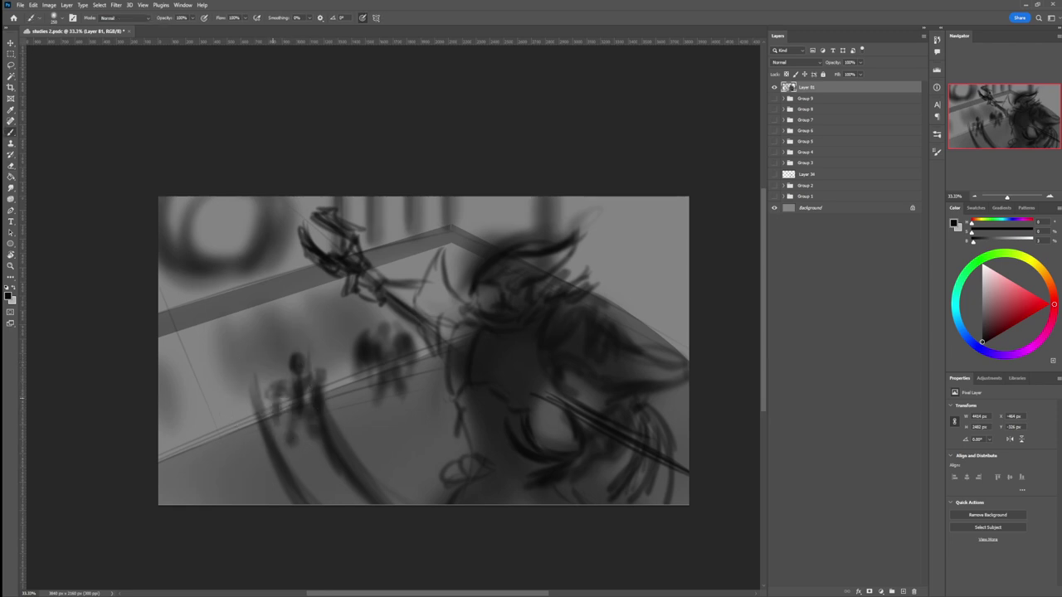
pyautogui.keyDown('alt'); pyautogui.click(265, 388); pyautogui.keyUp('alt')
pyautogui.moveTo(268, 385)
pyautogui.mouseDown()
pyautogui.moveTo(274, 420)
pyautogui.moveTo(285, 386)
pyautogui.moveTo(282, 424)
pyautogui.moveTo(287, 407)
pyautogui.moveTo(323, 387)
pyautogui.moveTo(275, 397)
pyautogui.moveTo(276, 423)
pyautogui.mouseUp()
# - Sample a dark gray from the figures and paint soft shadows on the foreground beneath both figure groups
pyautogui.keyDown('alt'); pyautogui.click(296, 393); pyautogui.keyUp('alt')
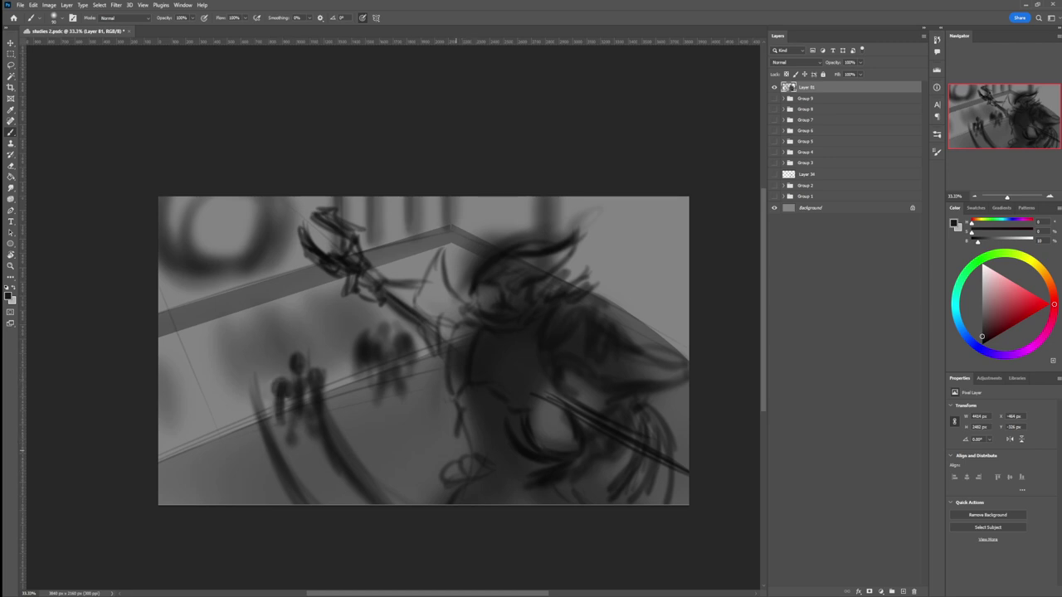
pyautogui.moveTo(325, 375)
pyautogui.mouseDown()
pyautogui.moveTo(364, 405)
pyautogui.moveTo(330, 416)
pyautogui.moveTo(423, 445)
pyautogui.mouseUp()
pyautogui.moveTo(292, 431); pyautogui.dragTo(319, 454)
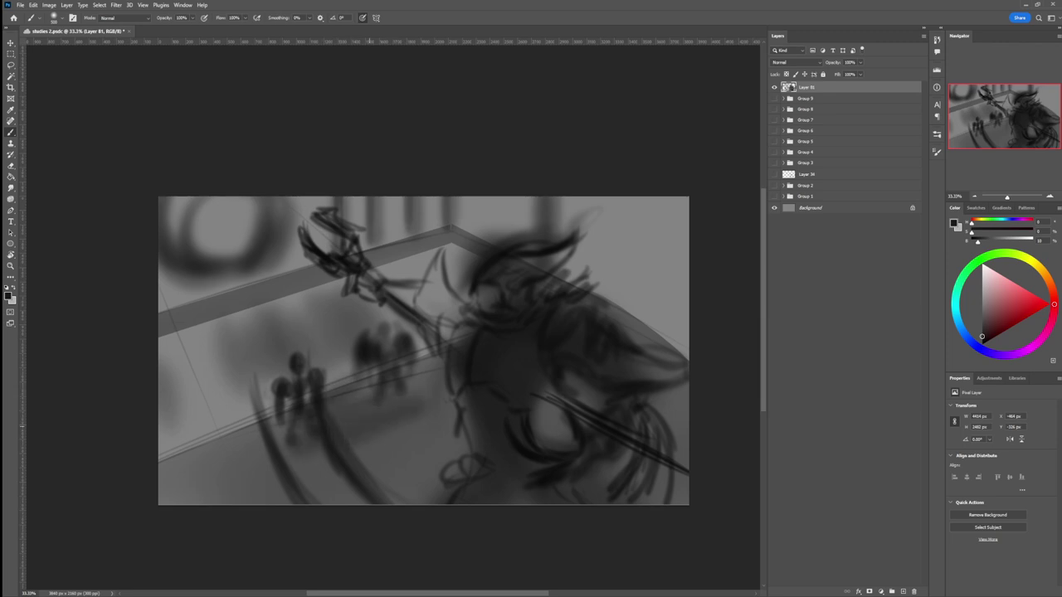
# - Darken the foreground floor between the long curved spikes and the creature's body with soft strokes
pyautogui.moveTo(369, 426); pyautogui.dragTo(430, 501)
pyautogui.moveTo(458, 444); pyautogui.dragTo(426, 414)
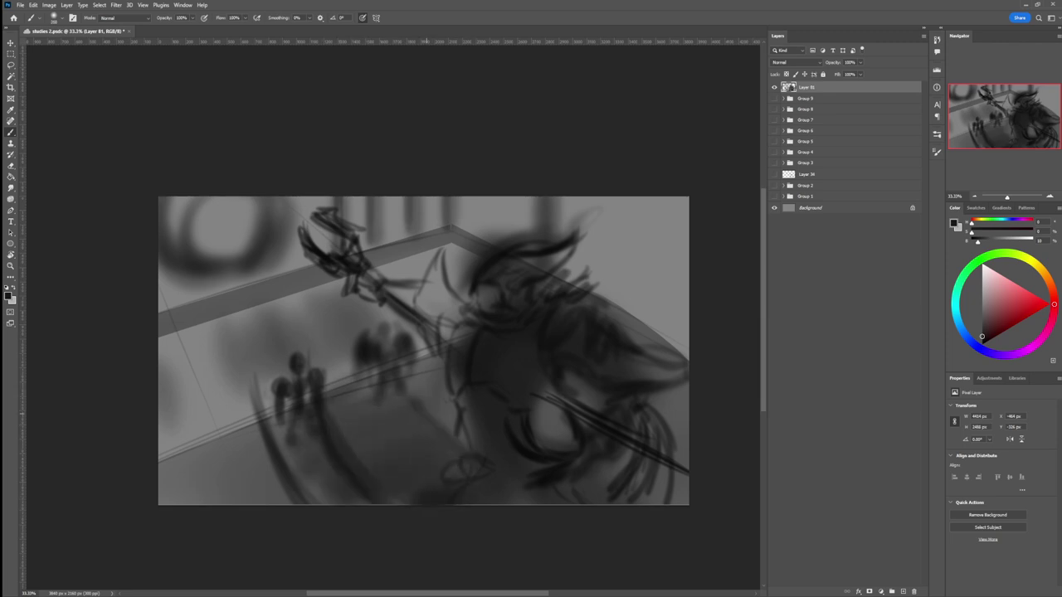
# - Add a new layer and paint the swept-back horn over the creature's brow with a harder brush in sampled background gray
pyautogui.press('z')
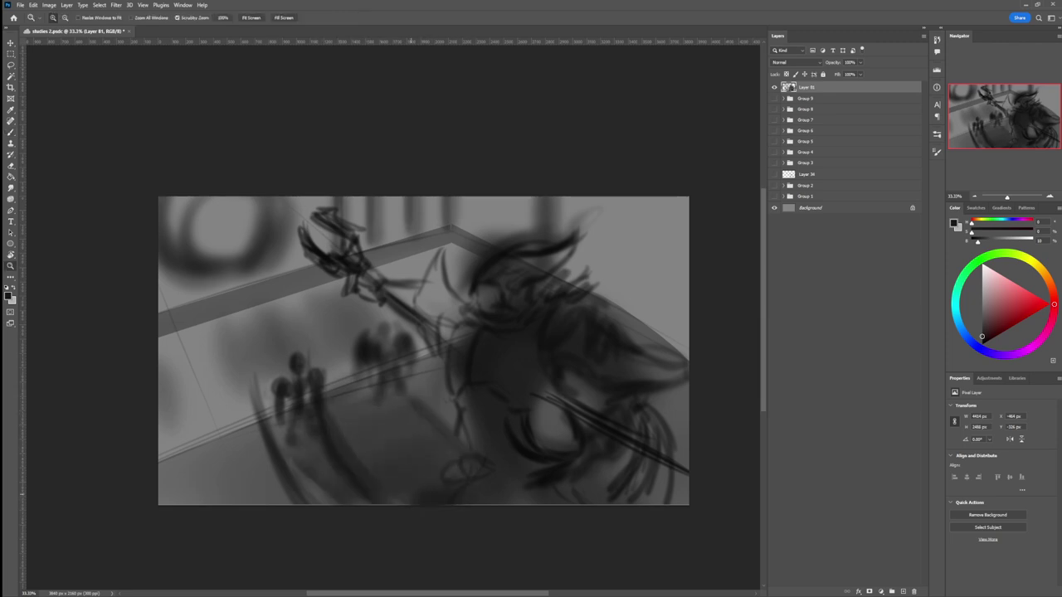
pyautogui.moveTo(411, 494); pyautogui.dragTo(378, 491)
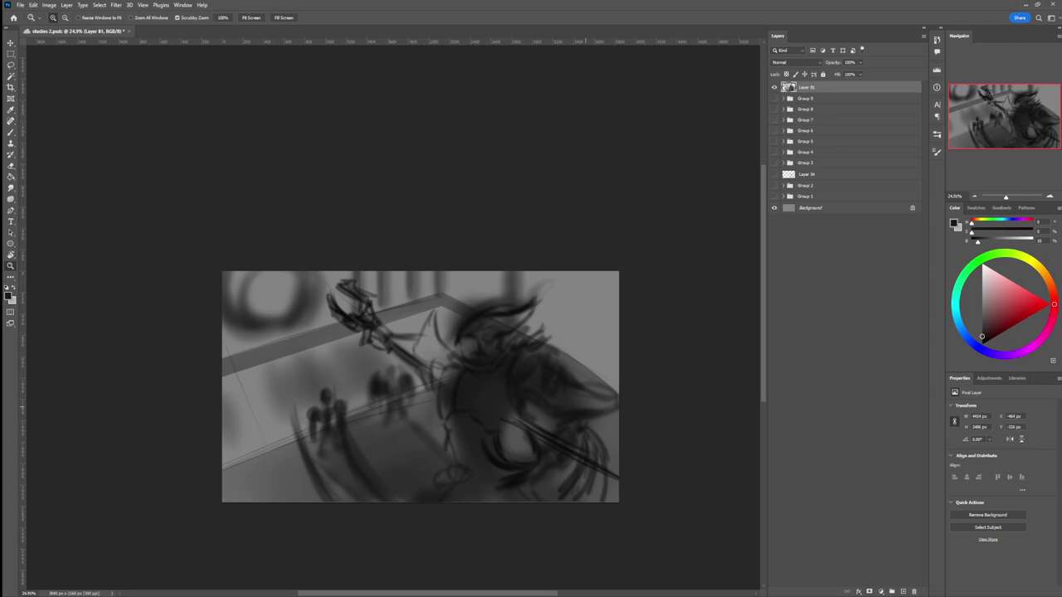
pyautogui.scroll(1, 480, 399)
pyautogui.hotkey('ctrl', 'shift', 'alt', 'n')
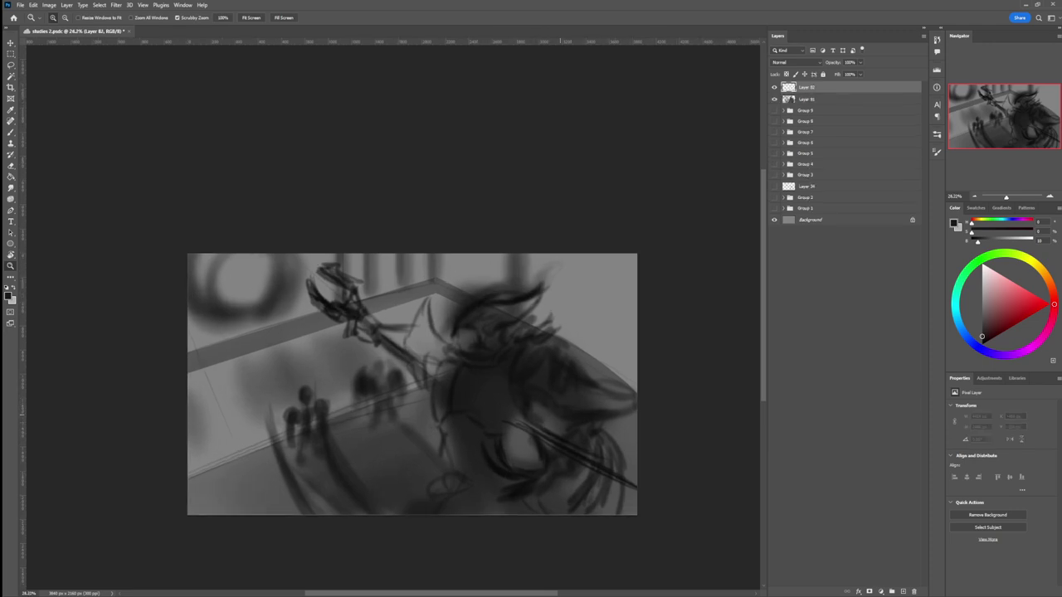
pyautogui.press('b')
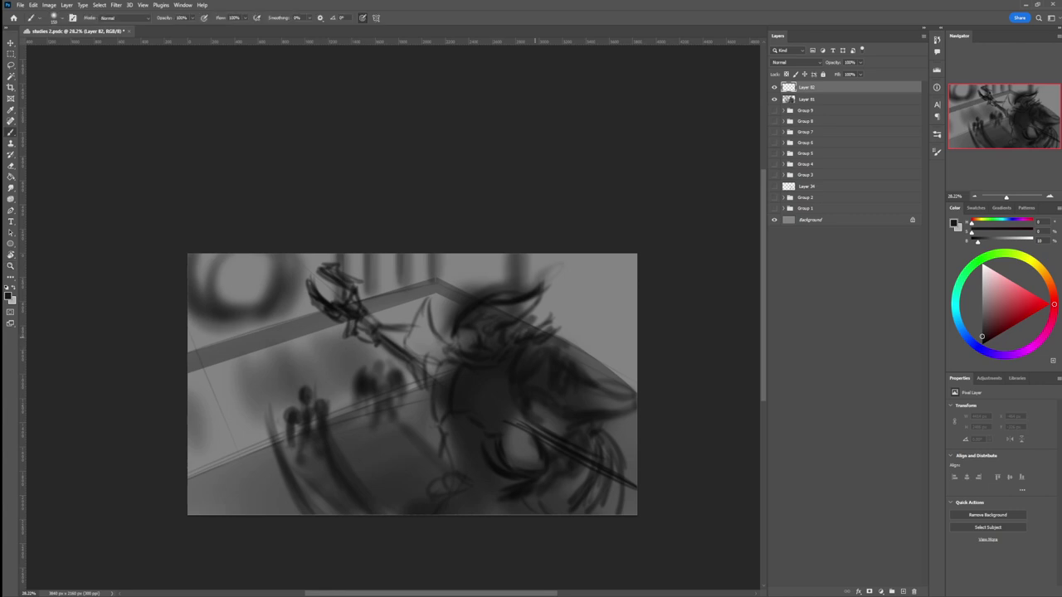
pyautogui.keyDown('alt'); pyautogui.click(593, 302); pyautogui.keyUp('alt')
pyautogui.hotkey('shift', '5')
pyautogui.moveTo(461, 316)
pyautogui.mouseDown()
pyautogui.moveTo(454, 337)
pyautogui.moveTo(473, 309)
pyautogui.mouseUp()
pyautogui.moveTo(452, 335)
pyautogui.mouseDown()
pyautogui.moveTo(475, 307)
pyautogui.moveTo(542, 285)
pyautogui.moveTo(507, 305)
pyautogui.moveTo(523, 314)
pyautogui.moveTo(451, 337)
pyautogui.moveTo(509, 307)
pyautogui.mouseUp()
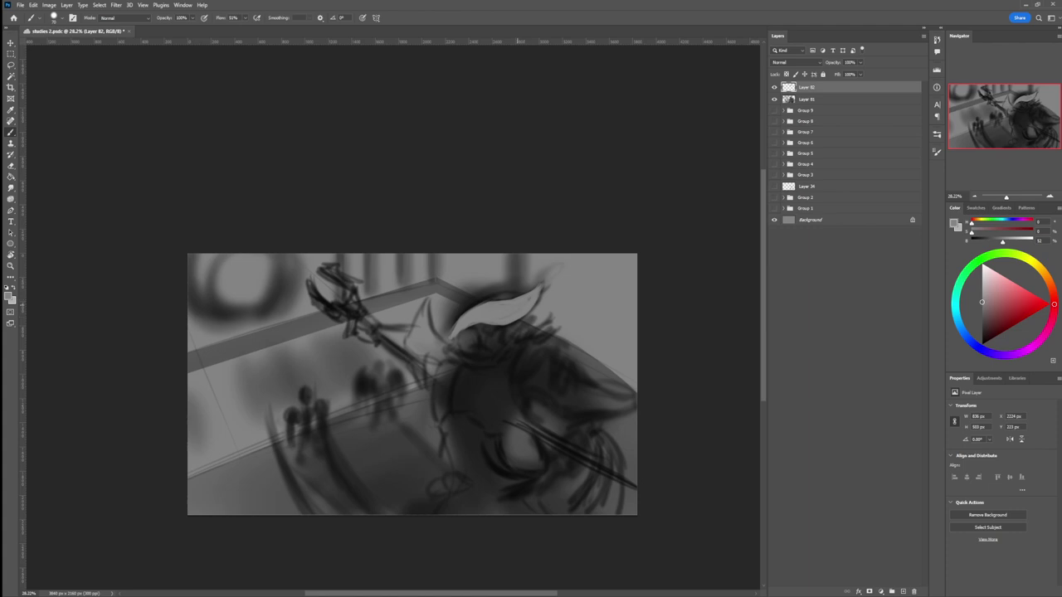
# - Block in the creature's face beneath the horn with short light gray strokes
pyautogui.moveTo(478, 303)
pyautogui.mouseDown()
pyautogui.moveTo(531, 291)
pyautogui.moveTo(500, 352)
pyautogui.moveTo(474, 355)
pyautogui.moveTo(477, 347)
pyautogui.mouseUp()
pyautogui.moveTo(484, 325); pyautogui.dragTo(486, 352)
pyautogui.moveTo(495, 326); pyautogui.dragTo(486, 351)
pyautogui.moveTo(499, 327)
pyautogui.mouseDown()
pyautogui.moveTo(492, 352)
pyautogui.moveTo(502, 345)
pyautogui.moveTo(486, 323)
pyautogui.mouseUp()
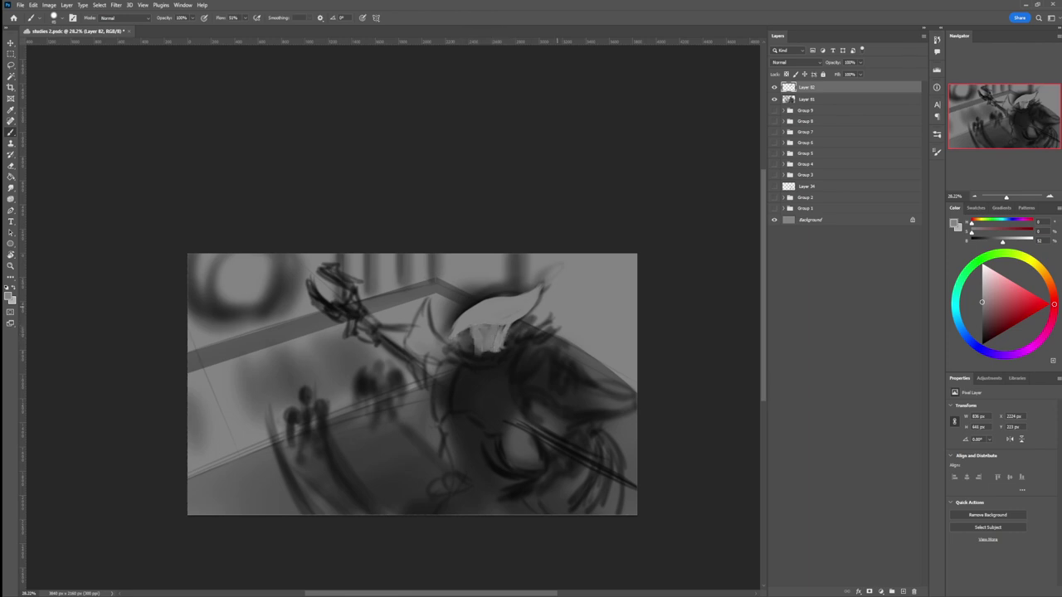
# - Sample a dark gray beside the head and shade the creature's brow and the underside of the horn
pyautogui.keyDown('alt'); pyautogui.click(454, 334); pyautogui.keyUp('alt')
pyautogui.moveTo(459, 328)
pyautogui.mouseDown()
pyautogui.moveTo(455, 340)
pyautogui.moveTo(463, 325)
pyautogui.mouseUp()
pyautogui.moveTo(460, 327)
pyautogui.mouseDown()
pyautogui.moveTo(507, 329)
pyautogui.moveTo(537, 289)
pyautogui.moveTo(467, 325)
pyautogui.moveTo(490, 317)
pyautogui.mouseUp()
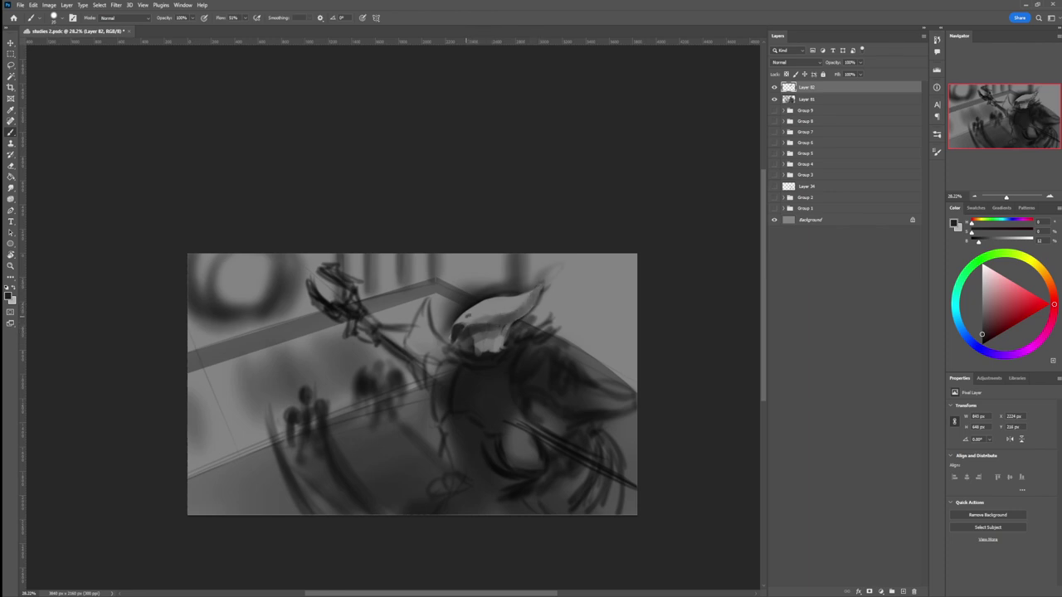
pyautogui.press('[')
pyautogui.press(']')
pyautogui.moveTo(470, 315); pyautogui.dragTo(480, 312)
pyautogui.press('[')
pyautogui.press('[')
pyautogui.press(']')
pyautogui.press(']')
pyautogui.moveTo(485, 301)
pyautogui.mouseDown()
pyautogui.moveTo(505, 260)
pyautogui.moveTo(476, 294)
pyautogui.mouseUp()
pyautogui.hotkey('ctrl', 'z')
# - Paint a tall second horn rising from the top of the head, using gray sampled from the background
pyautogui.keyDown('alt'); pyautogui.click(480, 271); pyautogui.keyUp('alt')
pyautogui.moveTo(523, 255); pyautogui.dragTo(468, 306)
pyautogui.press(']')
pyautogui.press(']')
pyautogui.press(']')
pyautogui.press(']')
pyautogui.press(']')
pyautogui.moveTo(472, 295)
pyautogui.mouseDown()
pyautogui.moveTo(466, 308)
pyautogui.moveTo(470, 296)
pyautogui.mouseUp()
pyautogui.moveTo(463, 299); pyautogui.dragTo(471, 306)
pyautogui.moveTo(498, 293)
pyautogui.mouseDown()
pyautogui.moveTo(513, 288)
pyautogui.moveTo(464, 303)
pyautogui.mouseUp()
pyautogui.moveTo(524, 259); pyautogui.dragTo(469, 306)
pyautogui.moveTo(491, 289)
pyautogui.mouseDown()
pyautogui.moveTo(462, 331)
pyautogui.moveTo(444, 338)
pyautogui.moveTo(444, 329)
pyautogui.mouseUp()
# - Sample grays near the head and paint strokes down the front side of the creature's face
pyautogui.keyDown('alt'); pyautogui.click(452, 319); pyautogui.keyUp('alt')
pyautogui.keyDown('alt'); pyautogui.click(445, 323); pyautogui.keyUp('alt')
pyautogui.moveTo(448, 321)
pyautogui.mouseDown()
pyautogui.moveTo(444, 333)
pyautogui.moveTo(455, 315)
pyautogui.mouseUp()
pyautogui.moveTo(457, 304); pyautogui.dragTo(445, 347)
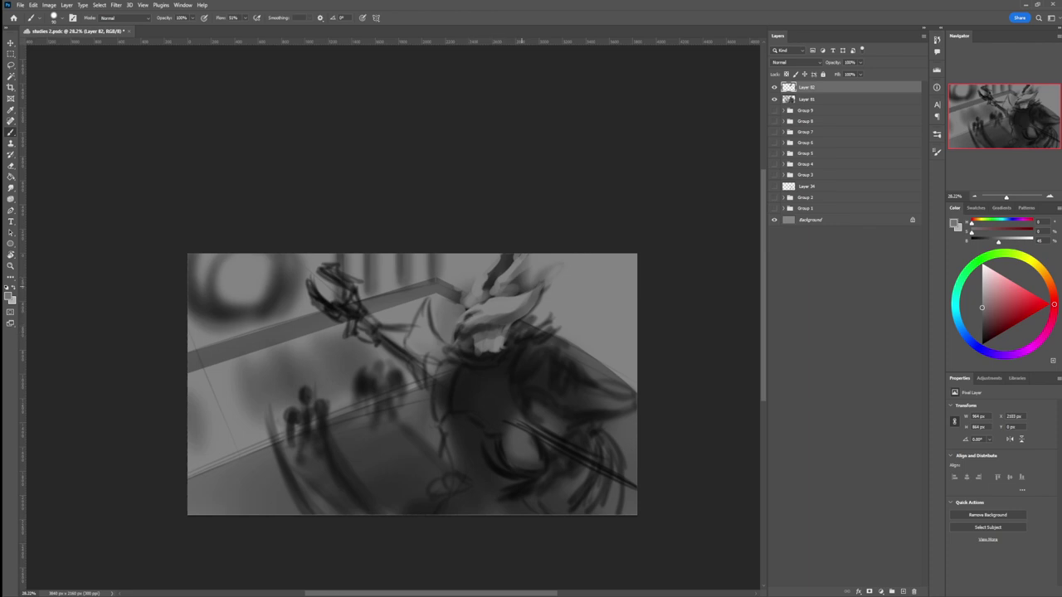
# - Paint gray feathery tufts sweeping back from the creature's cheek, using grays sampled nearby
pyautogui.keyDown('alt'); pyautogui.click(555, 305); pyautogui.keyUp('alt')
pyautogui.moveTo(465, 340)
pyautogui.mouseDown()
pyautogui.moveTo(455, 362)
pyautogui.moveTo(501, 362)
pyautogui.moveTo(493, 357)
pyautogui.moveTo(521, 352)
pyautogui.moveTo(524, 338)
pyautogui.moveTo(520, 355)
pyautogui.moveTo(552, 335)
pyautogui.moveTo(513, 330)
pyautogui.moveTo(516, 320)
pyautogui.moveTo(559, 327)
pyautogui.mouseUp()
pyautogui.moveTo(539, 337)
pyautogui.mouseDown()
pyautogui.moveTo(558, 349)
pyautogui.moveTo(529, 347)
pyautogui.moveTo(556, 335)
pyautogui.moveTo(538, 336)
pyautogui.moveTo(543, 323)
pyautogui.moveTo(544, 354)
pyautogui.moveTo(546, 330)
pyautogui.moveTo(514, 332)
pyautogui.moveTo(510, 345)
pyautogui.mouseUp()
pyautogui.keyDown('alt'); pyautogui.click(556, 347); pyautogui.keyUp('alt')
pyautogui.moveTo(523, 347); pyautogui.dragTo(504, 355)
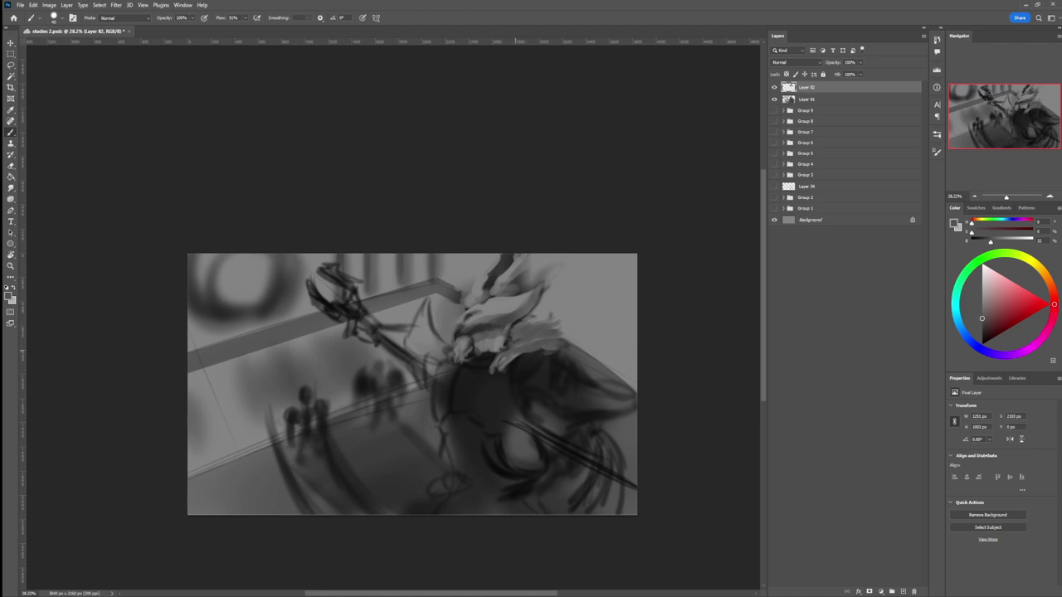
# - Paint the creature's jaw, mouth and small cheek details with light, dark and mid gray strokes
pyautogui.click(982, 287)
pyautogui.press('[')
pyautogui.press('[')
pyautogui.press('[')
pyautogui.moveTo(511, 342)
pyautogui.mouseDown()
pyautogui.moveTo(472, 365)
pyautogui.moveTo(494, 355)
pyautogui.moveTo(471, 379)
pyautogui.moveTo(487, 379)
pyautogui.moveTo(464, 373)
pyautogui.moveTo(487, 367)
pyautogui.mouseUp()
pyautogui.click(982, 335)
pyautogui.press(']')
pyautogui.press(']')
pyautogui.press(']')
pyautogui.click(983, 313)
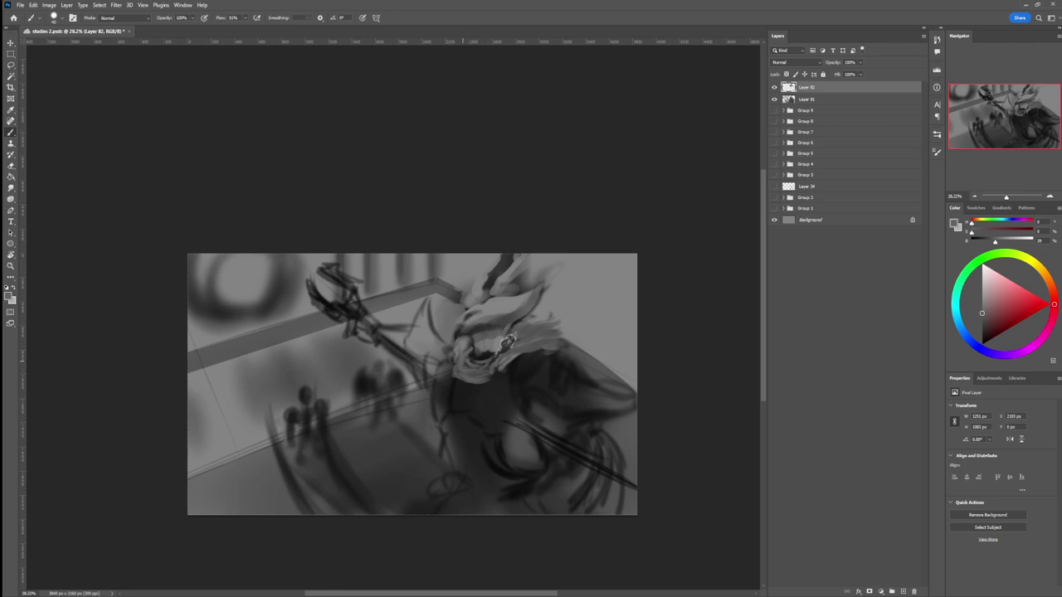
pyautogui.keyDown('alt'); pyautogui.click(463, 361); pyautogui.keyUp('alt')
pyautogui.moveTo(467, 375); pyautogui.dragTo(485, 378)
pyautogui.keyDown('alt'); pyautogui.click(501, 346); pyautogui.keyUp('alt')
pyautogui.moveTo(494, 346)
pyautogui.mouseDown()
pyautogui.moveTo(507, 327)
pyautogui.moveTo(492, 348)
pyautogui.mouseUp()
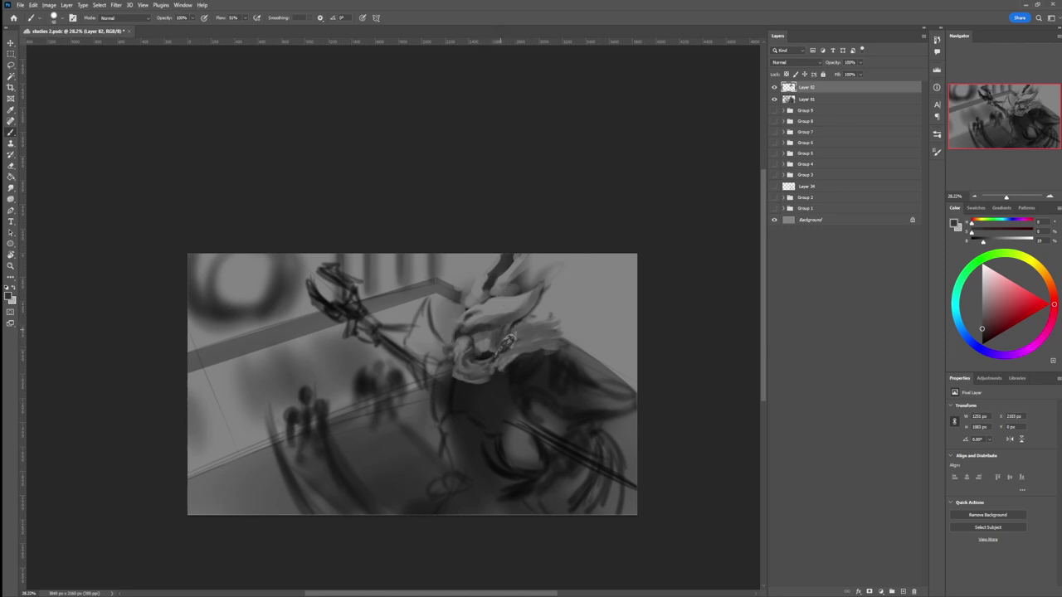
pyautogui.hotkey('ctrl', 'z')
# - Sample a gray from the cheek and add finer shading strokes along the swept-back horn and brow
pyautogui.keyDown('alt'); pyautogui.click(508, 339); pyautogui.keyUp('alt')
pyautogui.moveTo(498, 314); pyautogui.dragTo(482, 321)
pyautogui.press('[')
pyautogui.press('[')
pyautogui.moveTo(503, 304); pyautogui.dragTo(517, 301)
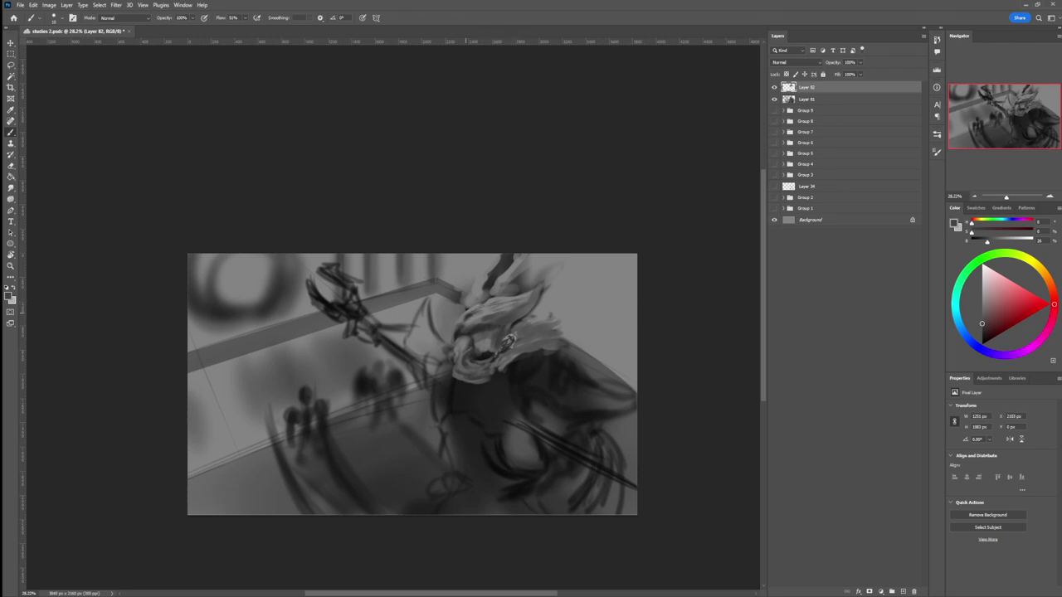
# - Paint light gray feathery strokes on the tufts behind the cheek, and darken beneath them with a sampled gray
pyautogui.keyDown('alt'); pyautogui.click(525, 311); pyautogui.keyUp('alt')
pyautogui.press(']')
pyautogui.press(']')
pyautogui.press(']')
pyautogui.moveTo(536, 316)
pyautogui.mouseDown()
pyautogui.moveTo(529, 321)
pyautogui.moveTo(549, 321)
pyautogui.moveTo(552, 333)
pyautogui.mouseUp()
pyautogui.press('[')
pyautogui.press('[')
pyautogui.press('[')
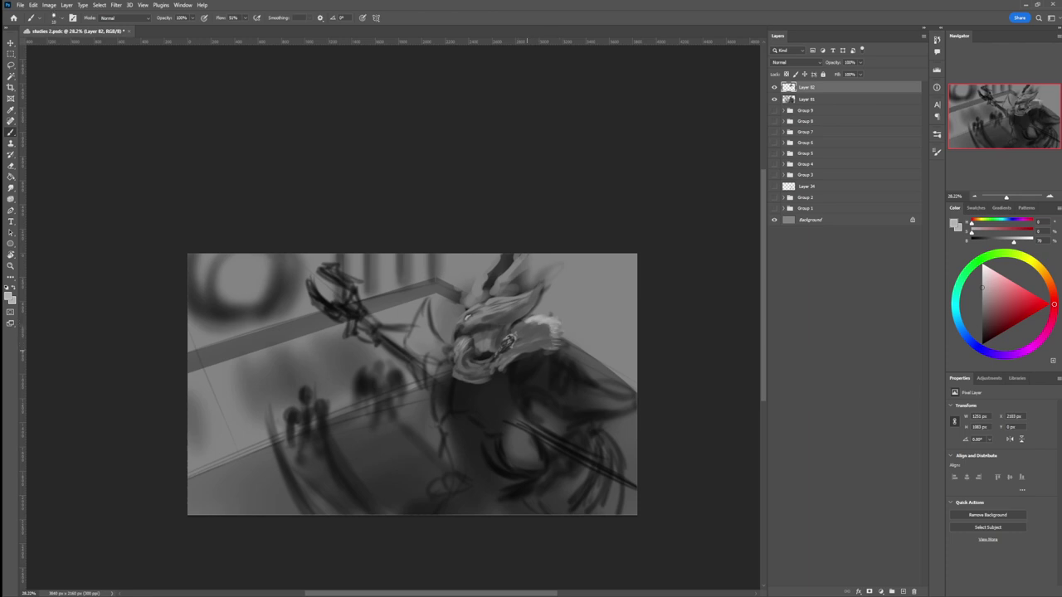
pyautogui.press(']')
pyautogui.press(']')
pyautogui.press(']')
pyautogui.moveTo(528, 347)
pyautogui.mouseDown()
pyautogui.moveTo(509, 358)
pyautogui.moveTo(527, 357)
pyautogui.moveTo(514, 367)
pyautogui.moveTo(532, 353)
pyautogui.moveTo(515, 344)
pyautogui.moveTo(534, 356)
pyautogui.moveTo(537, 341)
pyautogui.mouseUp()
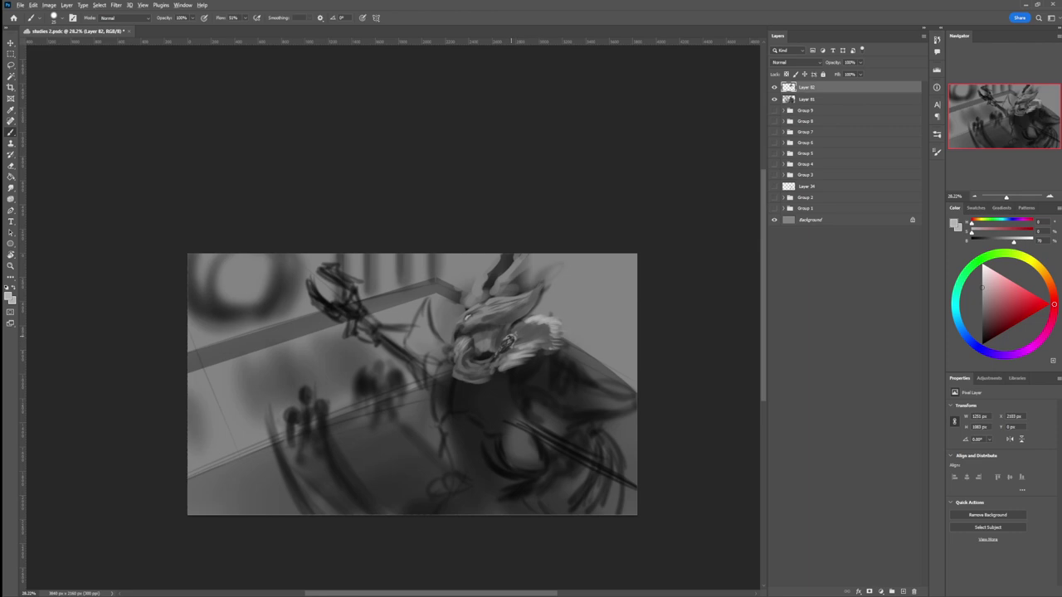
pyautogui.keyDown('alt'); pyautogui.click(514, 332); pyautogui.keyUp('alt')
pyautogui.moveTo(499, 371); pyautogui.dragTo(511, 368)
# - Lasso the pointed shoulder shape reaching the canvas edge, and fill it with a dark gray sampled from inside it
pyautogui.press('l')
pyautogui.moveTo(565, 345)
pyautogui.mouseDown()
pyautogui.moveTo(571, 360)
pyautogui.moveTo(638, 391)
pyautogui.moveTo(596, 420)
pyautogui.moveTo(554, 419)
pyautogui.mouseUp()
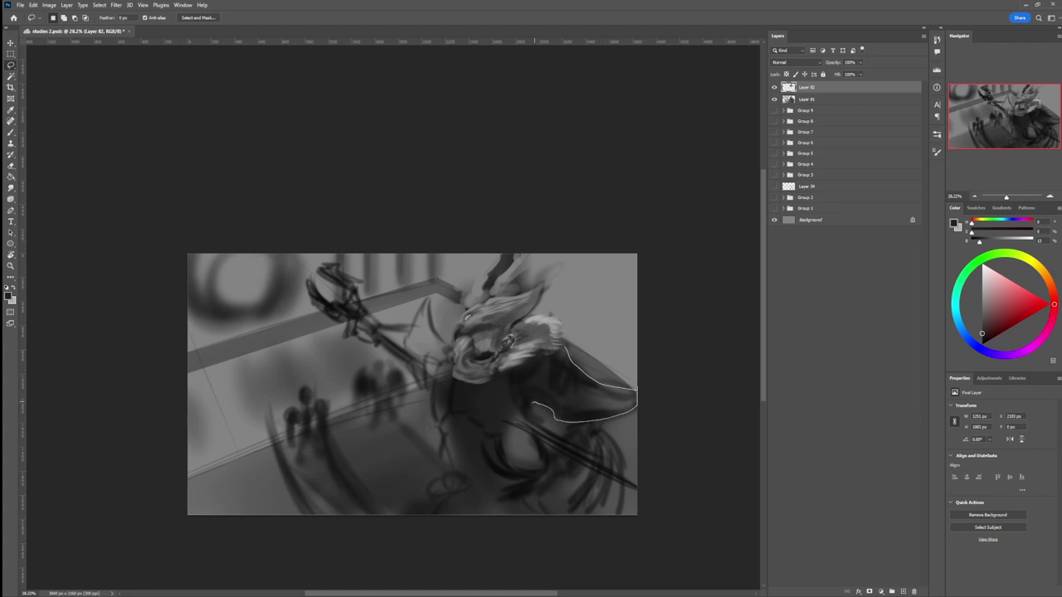
pyautogui.moveTo(515, 404); pyautogui.dragTo(510, 375)
pyautogui.moveTo(561, 343); pyautogui.dragTo(565, 346)
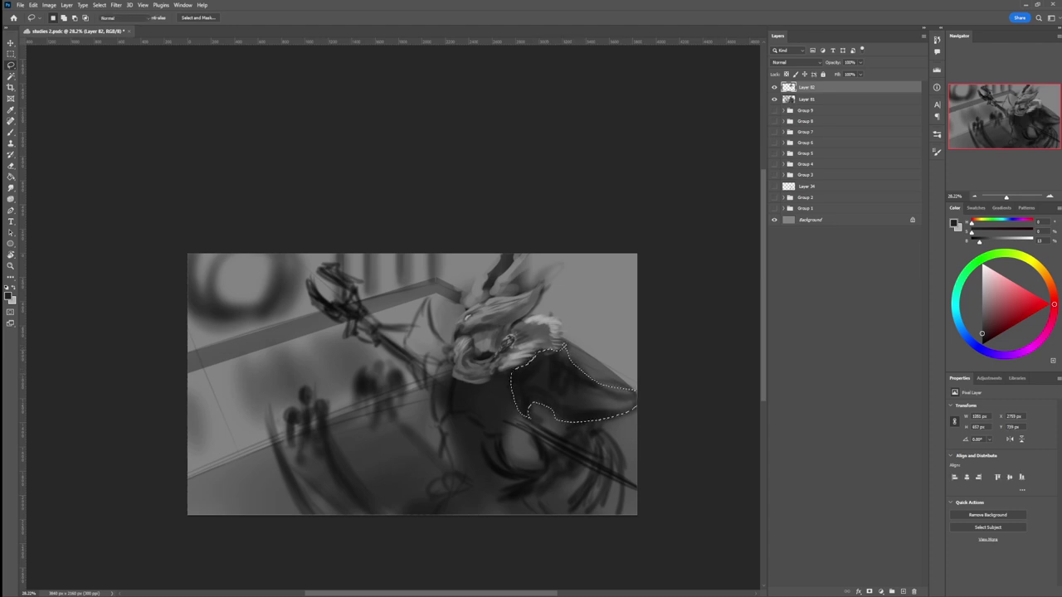
pyautogui.press('b')
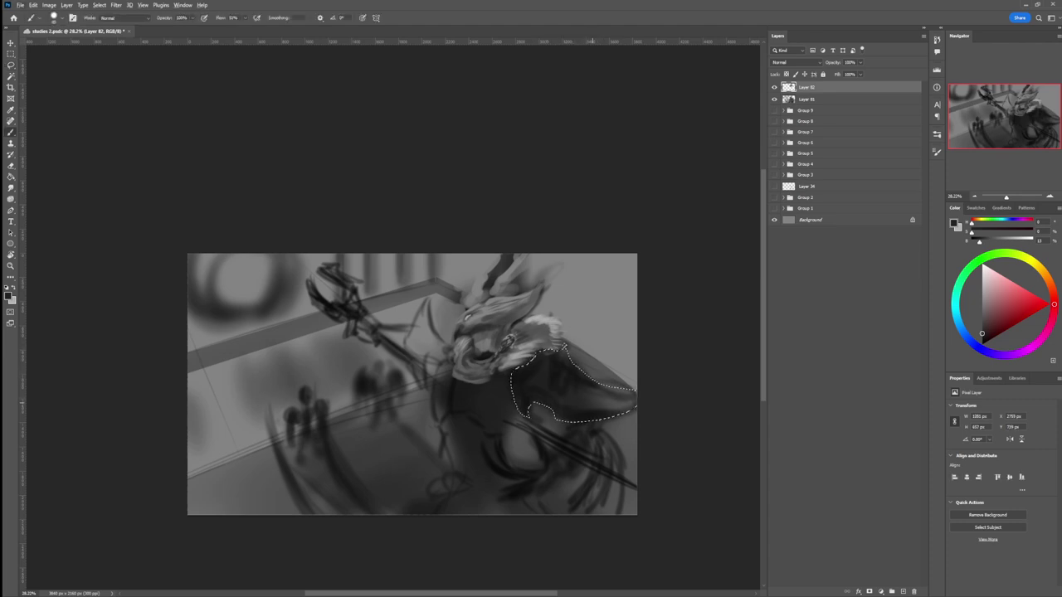
pyautogui.keyDown('alt'); pyautogui.click(594, 403); pyautogui.keyUp('alt')
pyautogui.click(560, 387)
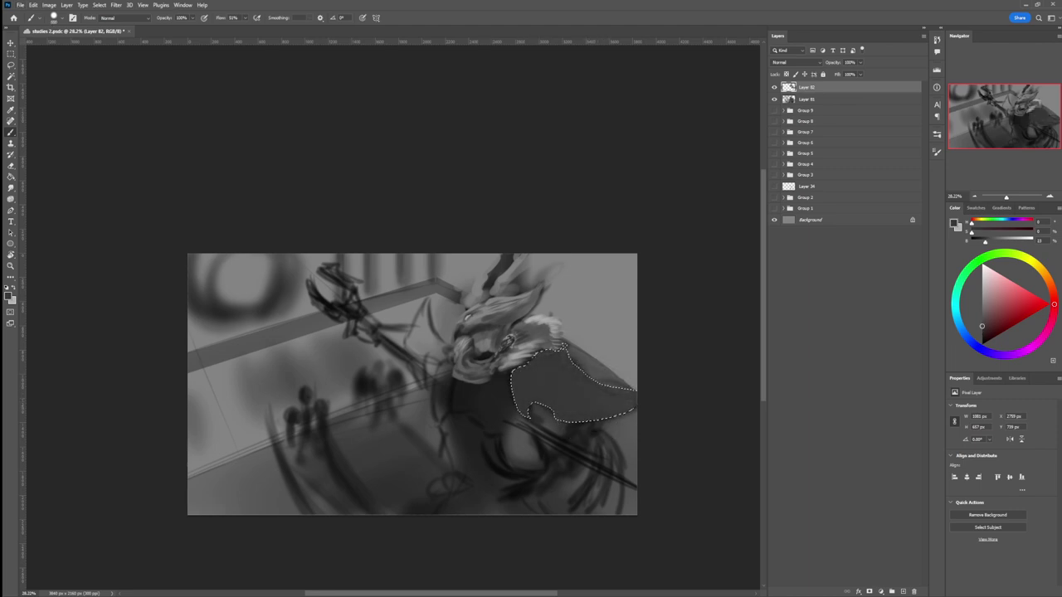
# - Paint a lighter gray rim along the inside edges of the selected shoulder shape, using gray sampled from the tufts
pyautogui.keyDown('alt'); pyautogui.click(509, 361); pyautogui.keyUp('alt')
pyautogui.press('[')
pyautogui.moveTo(513, 373)
pyautogui.mouseDown()
pyautogui.moveTo(526, 416)
pyautogui.moveTo(534, 402)
pyautogui.moveTo(569, 421)
pyautogui.moveTo(635, 404)
pyautogui.mouseUp()
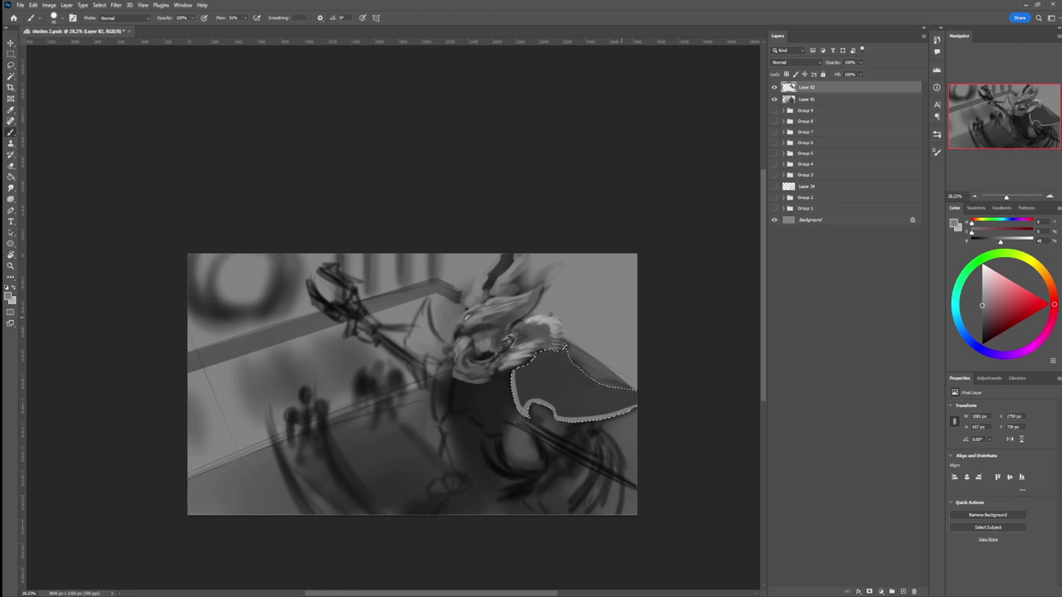
pyautogui.press('[')
pyautogui.hotkey('ctrl', 'z')
pyautogui.press('[')
pyautogui.moveTo(591, 383); pyautogui.dragTo(638, 393)
pyautogui.press(']')
pyautogui.press(']')
pyautogui.press(']')
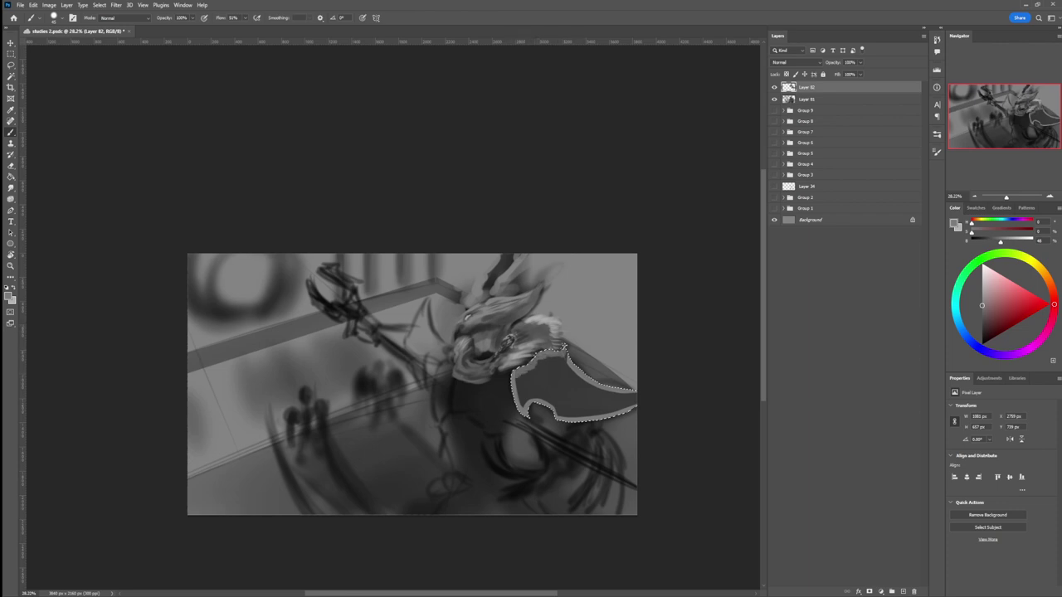
# - Resample the rim gray and paint a rounded light patch at the selected shape's lower inner corner
pyautogui.keyDown('alt'); pyautogui.click(564, 346); pyautogui.keyUp('alt')
pyautogui.keyDown('alt'); pyautogui.click(564, 347); pyautogui.keyUp('alt')
pyautogui.keyDown('alt'); pyautogui.click(564, 347); pyautogui.keyUp('alt')
pyautogui.moveTo(518, 388); pyautogui.dragTo(543, 398)
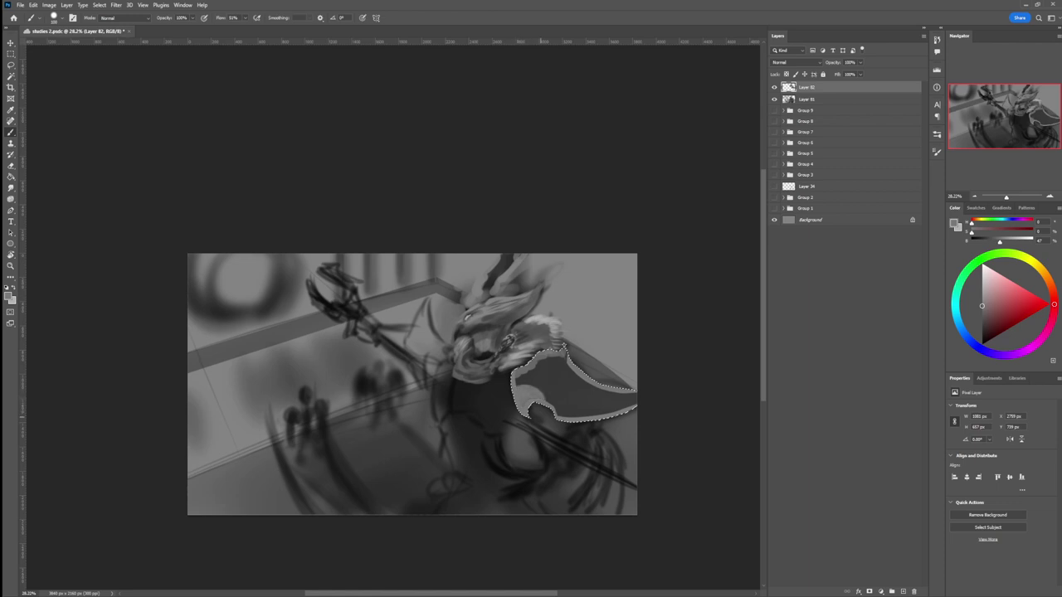
# - Choose a darker gray and paint fine curved detail inside the light patch at the shoulder shape's inner corner
pyautogui.click(982, 321)
pyautogui.press('[')
pyautogui.press('[')
pyautogui.press('[')
pyautogui.press('[')
pyautogui.press('[')
pyautogui.press('[')
pyautogui.press('[')
pyautogui.press('[')
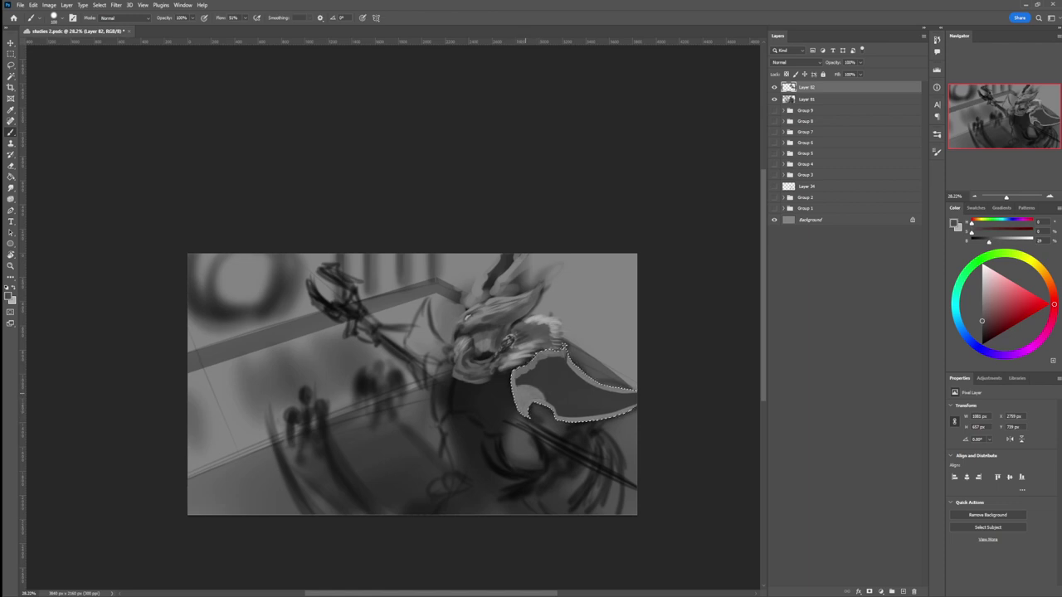
pyautogui.click(523, 398)
pyautogui.press('[')
pyautogui.press('[')
pyautogui.press(']')
pyautogui.press(']')
pyautogui.press(']')
pyautogui.press('[')
pyautogui.press('[')
pyautogui.press('[')
pyautogui.press(']')
pyautogui.press(']')
# - Paint thin gray streaks along the shoulder shape's lower edge with grays sampled from its rim
pyautogui.keyDown('alt'); pyautogui.click(567, 420); pyautogui.keyUp('alt')
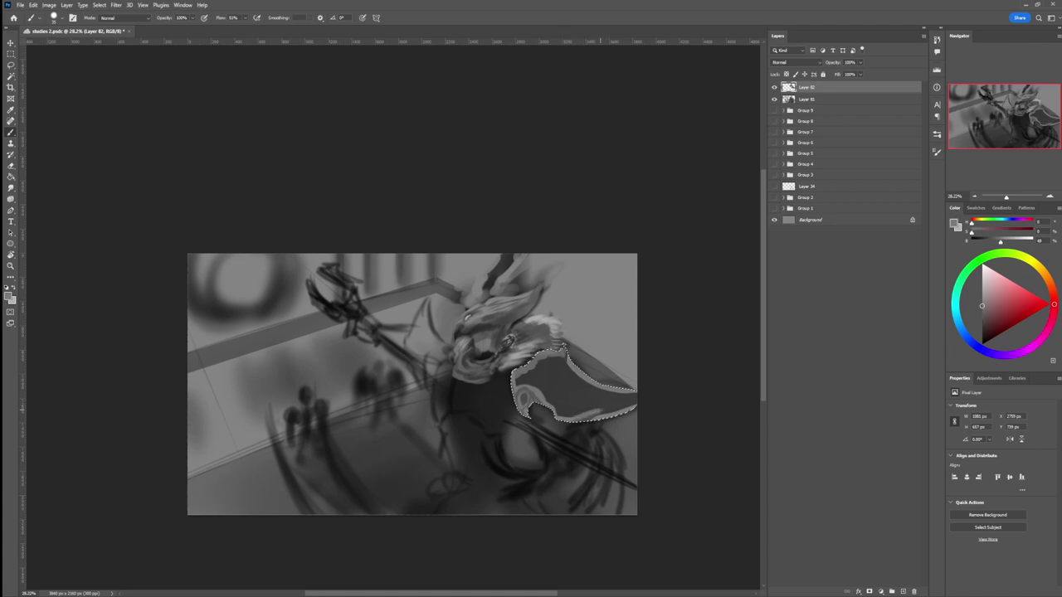
pyautogui.keyDown('alt'); pyautogui.click(588, 418); pyautogui.keyUp('alt')
pyautogui.keyDown('alt'); pyautogui.click(563, 346); pyautogui.keyUp('alt')
# - Shade the inner and lower parts of the selected shoulder shape with dark gray using a very large soft brush
pyautogui.press('.')
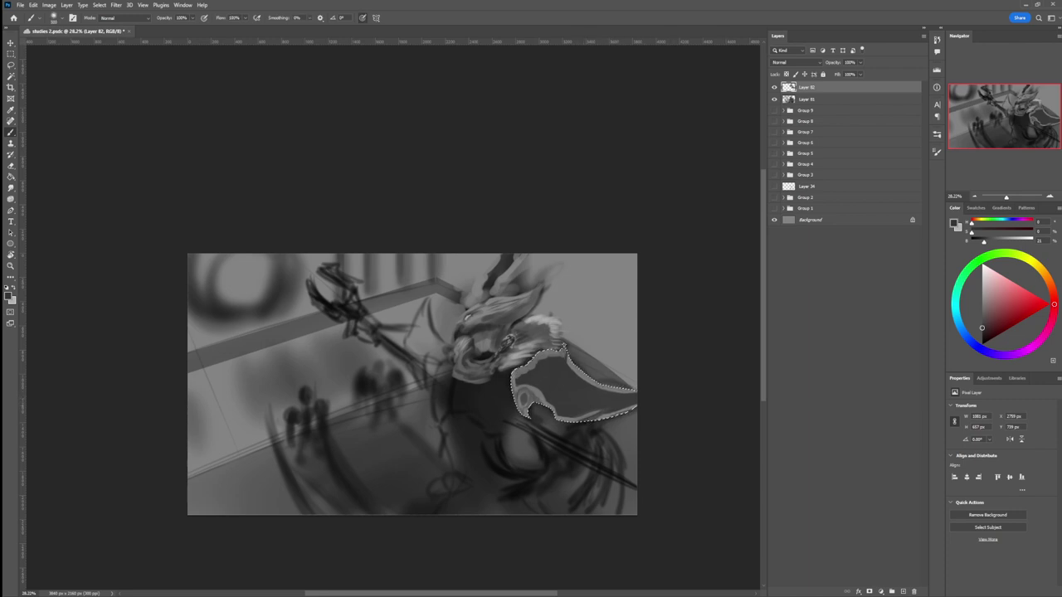
pyautogui.click(982, 332)
pyautogui.press(']')
pyautogui.press(']')
pyautogui.press(']')
pyautogui.press(']')
pyautogui.press(']')
pyautogui.press(']')
pyautogui.press(']')
pyautogui.press(']')
pyautogui.press(']')
pyautogui.press(']')
pyautogui.press(']')
pyautogui.press(']')
pyautogui.moveTo(520, 388); pyautogui.dragTo(488, 365)
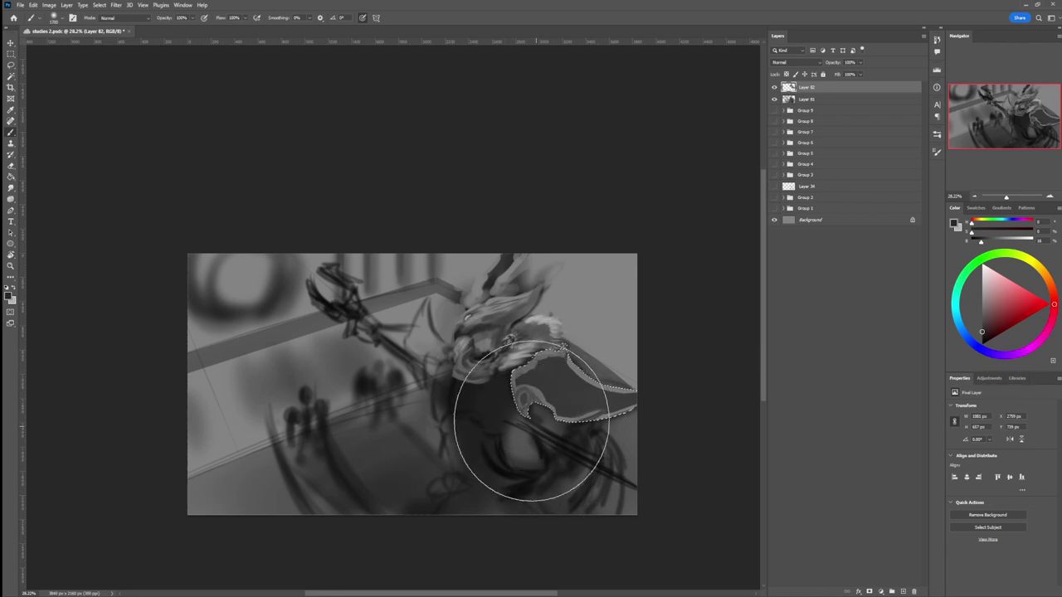
pyautogui.keyDown('alt'); pyautogui.click(532, 361); pyautogui.keyUp('alt')
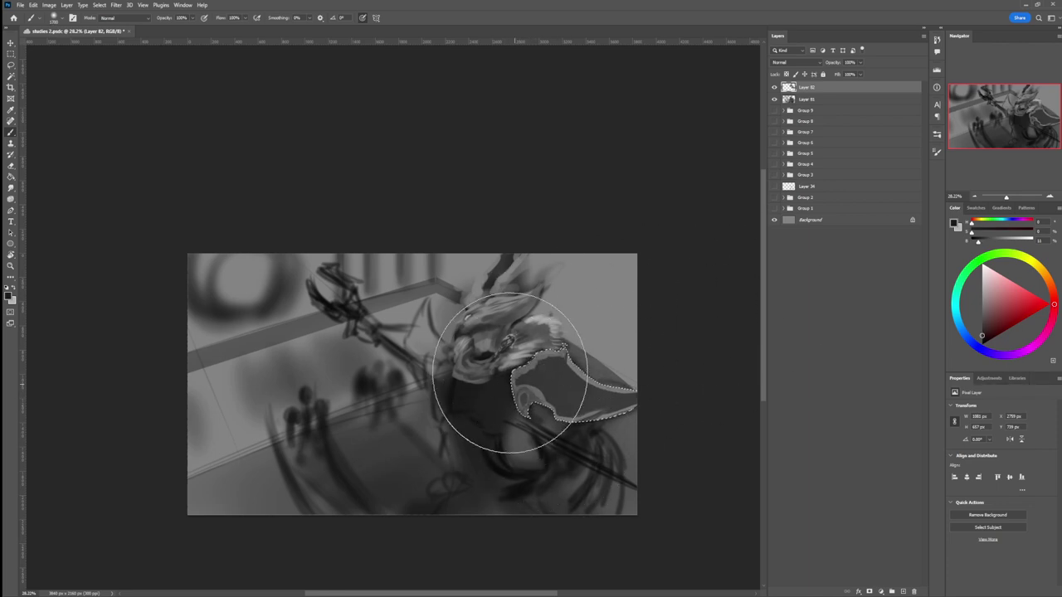
pyautogui.moveTo(510, 373)
pyautogui.mouseDown()
pyautogui.moveTo(531, 420)
pyautogui.moveTo(536, 405)
pyautogui.moveTo(560, 413)
pyautogui.moveTo(525, 405)
pyautogui.mouseUp()
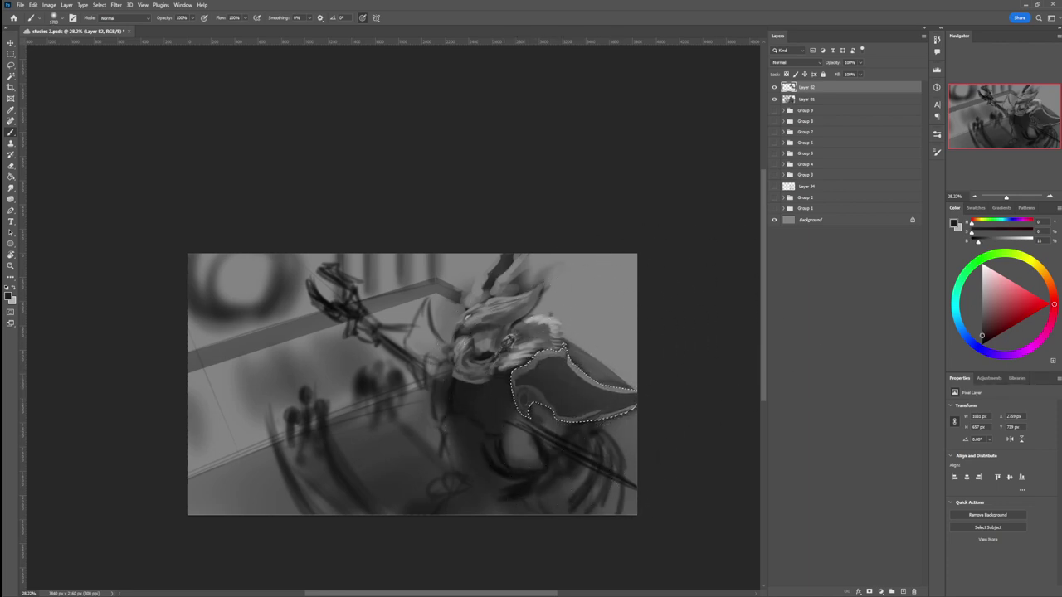
# - Choose a light gray and paint a bright highlight along the shoulder shape's upper edge with a smaller soft brush
pyautogui.click(983, 280)
pyautogui.press('[')
pyautogui.press('[')
pyautogui.moveTo(574, 325); pyautogui.dragTo(558, 330)
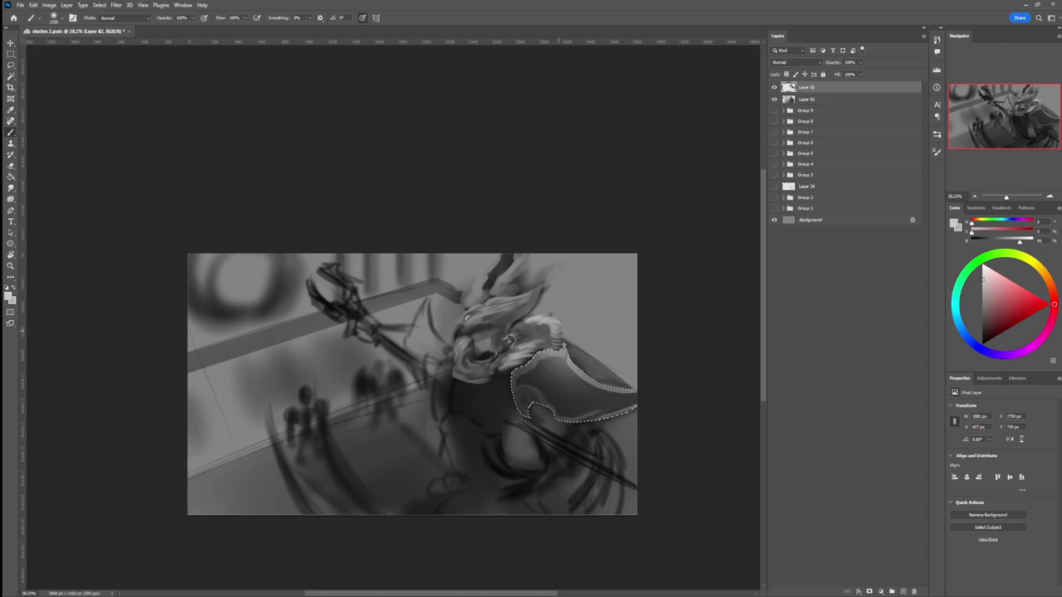
pyautogui.hotkey('ctrl', 'z')
pyautogui.moveTo(564, 353); pyautogui.dragTo(573, 370)
pyautogui.press('[')
pyautogui.press('[')
pyautogui.press('[')
pyautogui.press('[')
pyautogui.press('[')
pyautogui.press('[')
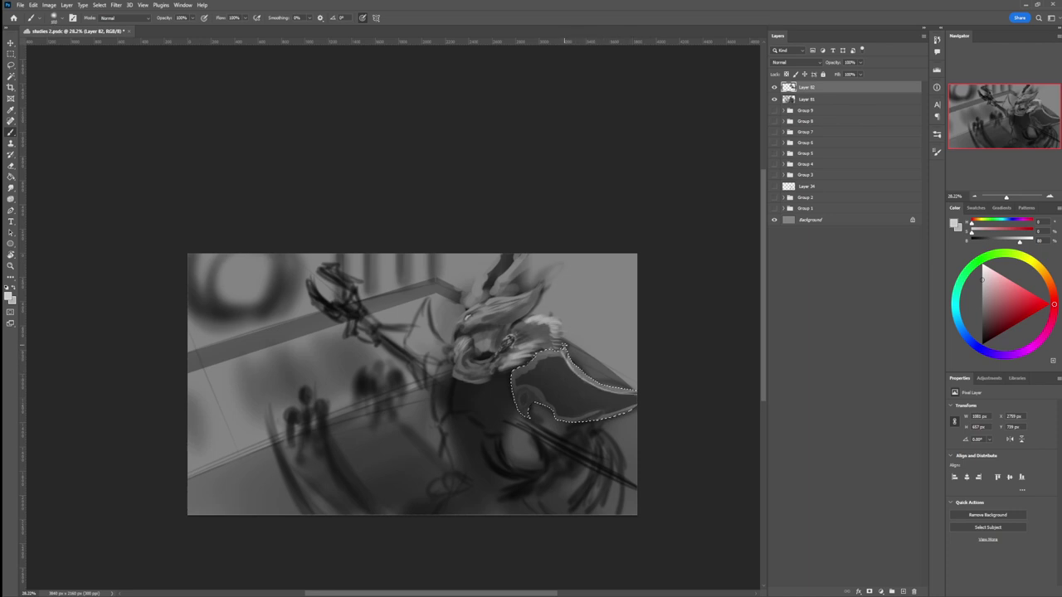
pyautogui.moveTo(564, 346); pyautogui.dragTo(637, 392)
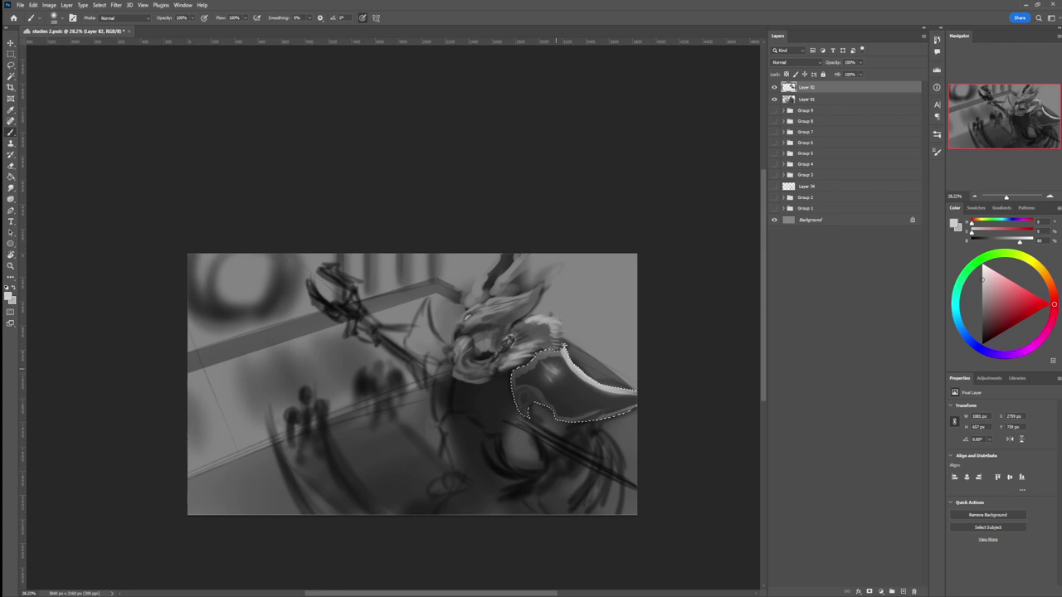
# - Blend streaks of sampled grays across the shoulder shape's surface and clear the selection
pyautogui.keyDown('alt'); pyautogui.click(594, 371); pyautogui.keyUp('alt')
pyautogui.keyDown('alt'); pyautogui.click(549, 365); pyautogui.keyUp('alt')
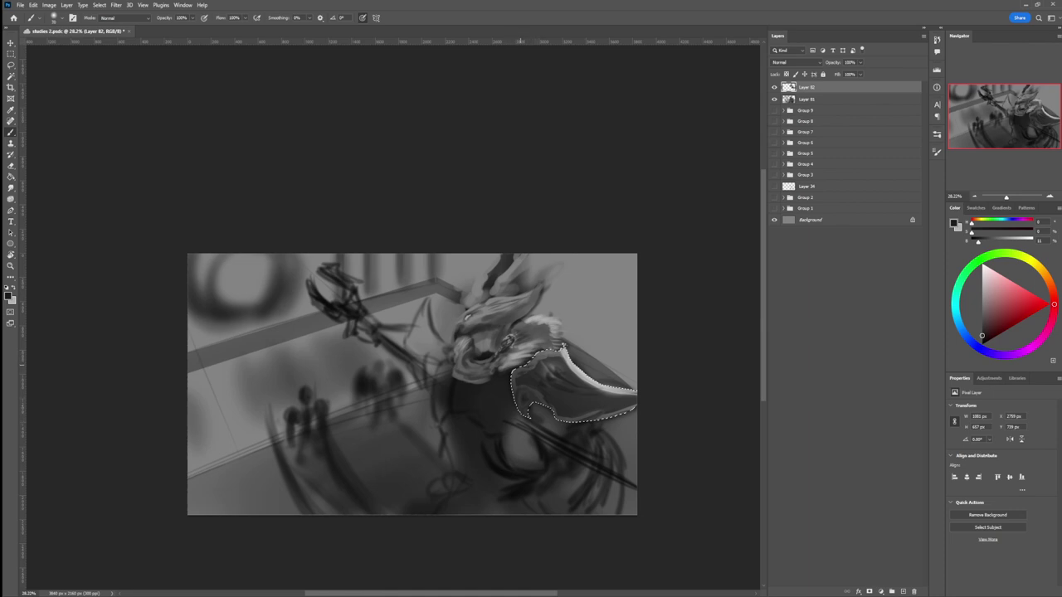
pyautogui.press('l')
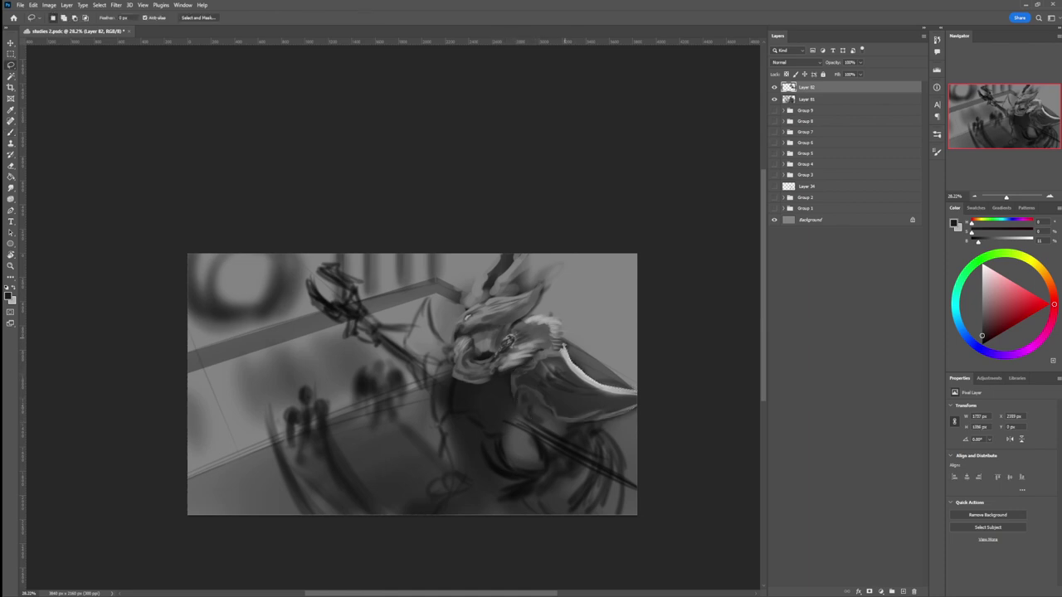
# - Lasso the creature's chest area below its head and fill it with gray using a soft brush
pyautogui.press('z')
pyautogui.moveTo(539, 414)
pyautogui.mouseDown()
pyautogui.moveTo(458, 425)
pyautogui.moveTo(484, 430)
pyautogui.mouseUp()
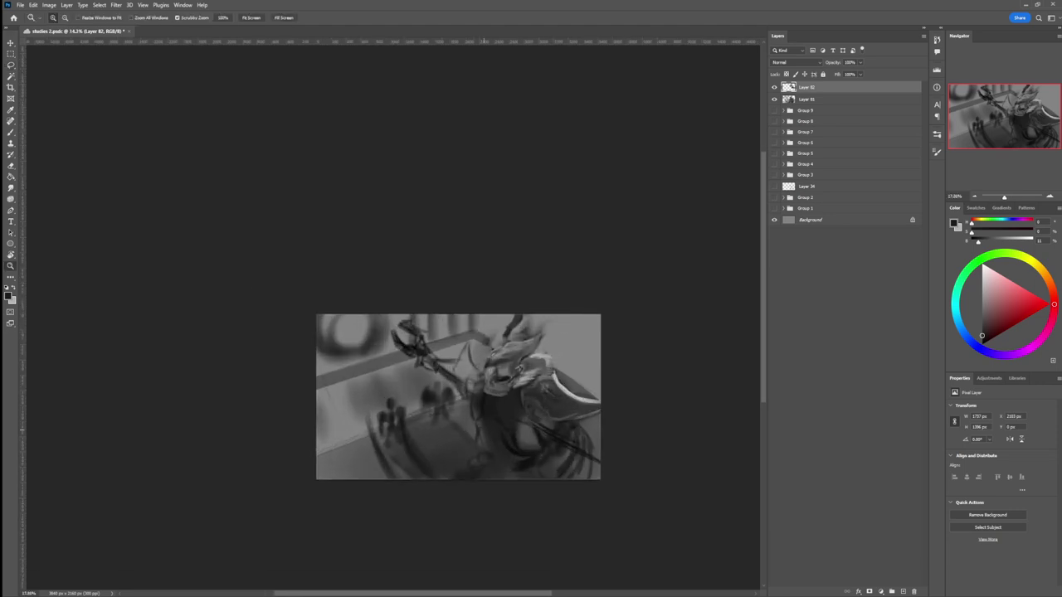
pyautogui.press('l')
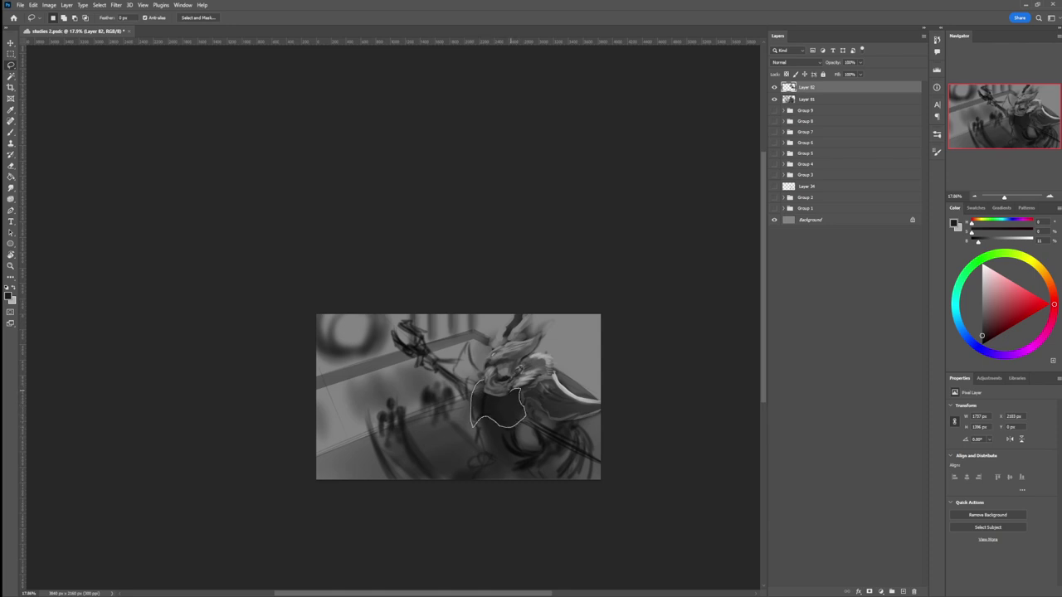
pyautogui.moveTo(483, 384)
pyautogui.mouseDown()
pyautogui.moveTo(466, 413)
pyautogui.moveTo(470, 400)
pyautogui.moveTo(518, 412)
pyautogui.mouseUp()
pyautogui.press('b')
pyautogui.keyDown('alt'); pyautogui.click(541, 361); pyautogui.keyUp('alt')
pyautogui.keyDown('alt'); pyautogui.click(528, 403); pyautogui.keyUp('alt')
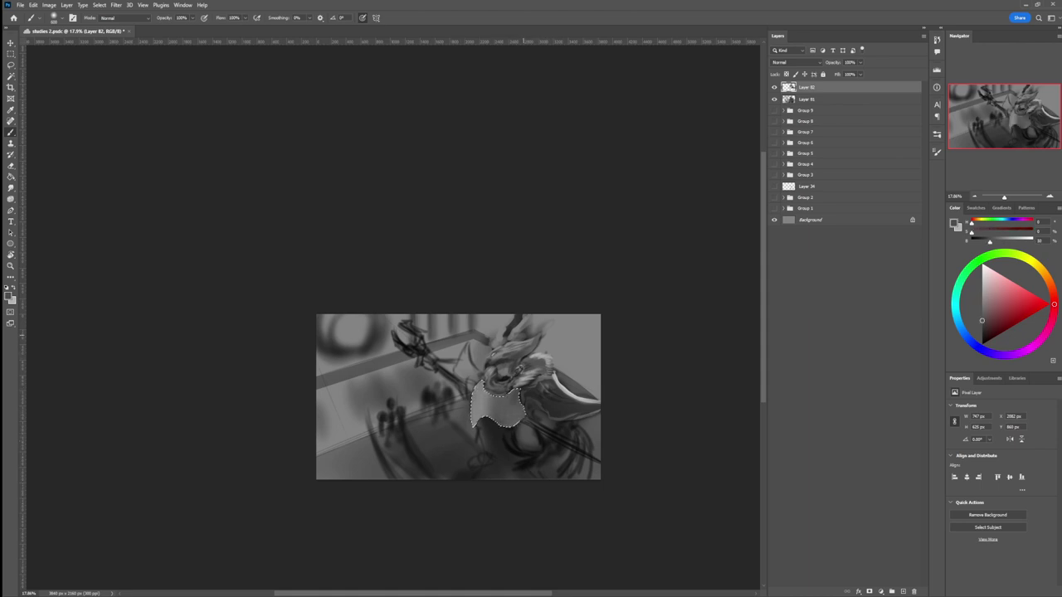
pyautogui.moveTo(487, 428)
pyautogui.mouseDown()
pyautogui.moveTo(484, 414)
pyautogui.moveTo(517, 418)
pyautogui.moveTo(475, 418)
pyautogui.moveTo(485, 415)
pyautogui.mouseUp()
# - Shade the selected chest with dark gray using a larger soft brush and add a small light highlight at its center
pyautogui.click(981, 326)
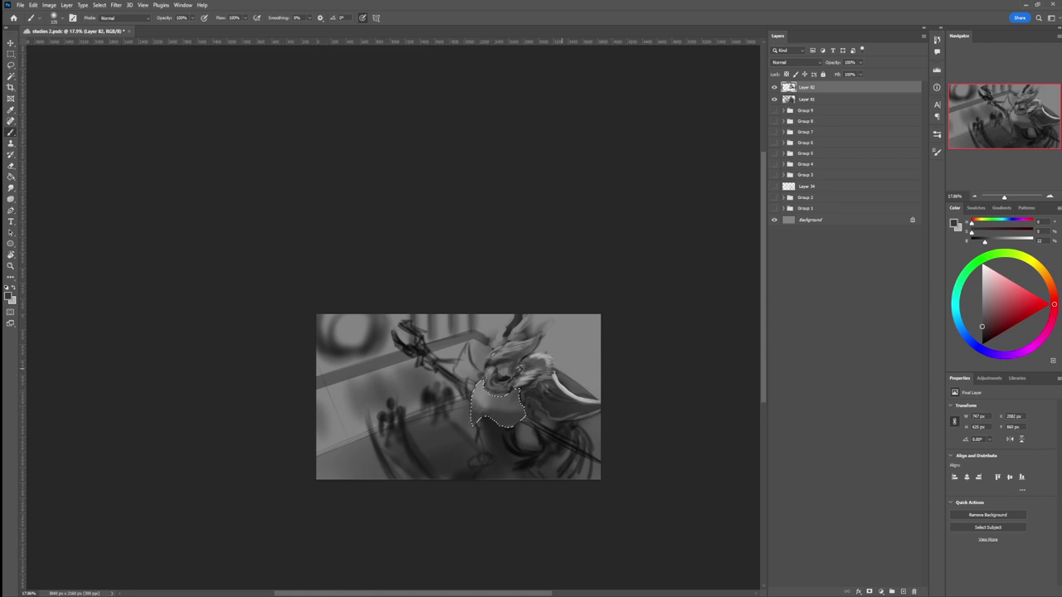
pyautogui.keyDown('alt'); pyautogui.click(566, 399); pyautogui.keyUp('alt')
pyautogui.press(']')
pyautogui.press(']')
pyautogui.moveTo(515, 412)
pyautogui.mouseDown()
pyautogui.moveTo(521, 390)
pyautogui.moveTo(516, 402)
pyautogui.moveTo(475, 396)
pyautogui.mouseUp()
pyautogui.keyDown('alt'); pyautogui.click(554, 376); pyautogui.keyUp('alt')
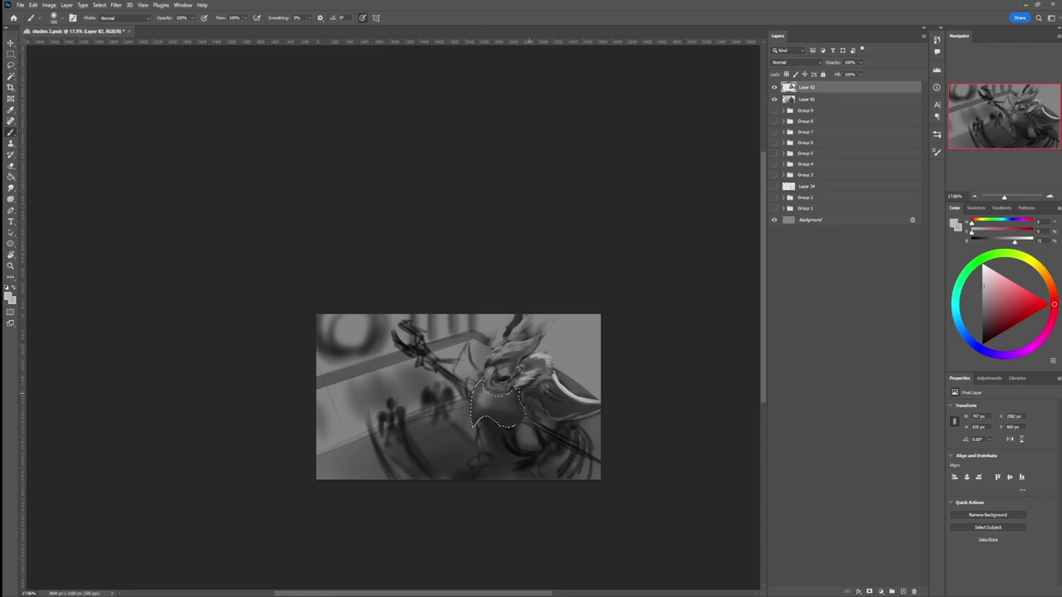
pyautogui.moveTo(511, 399); pyautogui.dragTo(502, 408)
# - Paint light gray rim lines along the chest plate's edges with a harder brush and clear the selection
pyautogui.keyDown('alt'); pyautogui.click(550, 385); pyautogui.keyUp('alt')
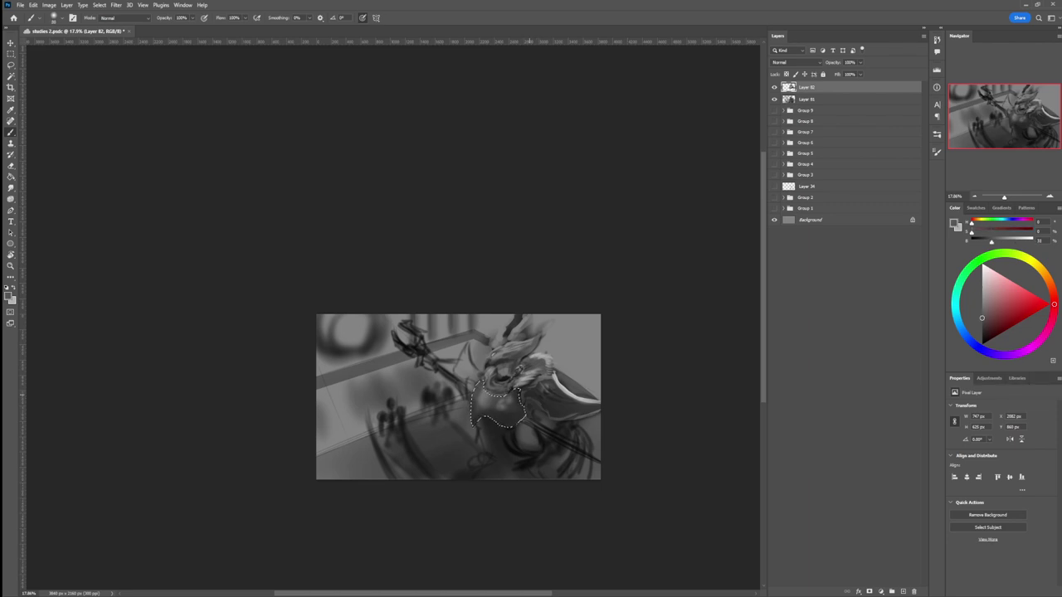
pyautogui.hotkey('shift', ']')
pyautogui.click(982, 290)
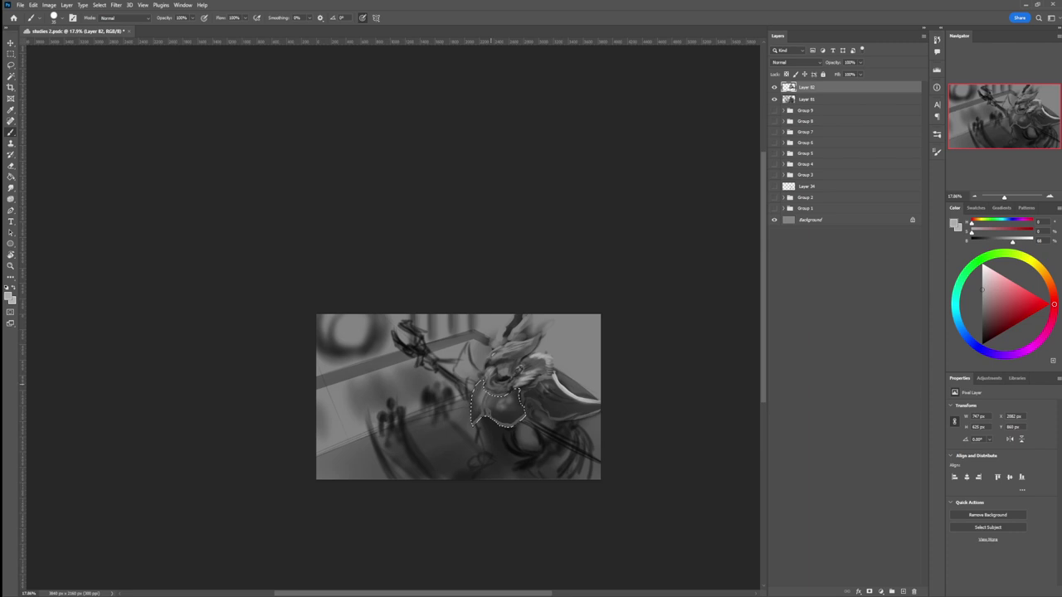
pyautogui.press('.')
pyautogui.press('l')
pyautogui.hotkey('ctrl', 'd')
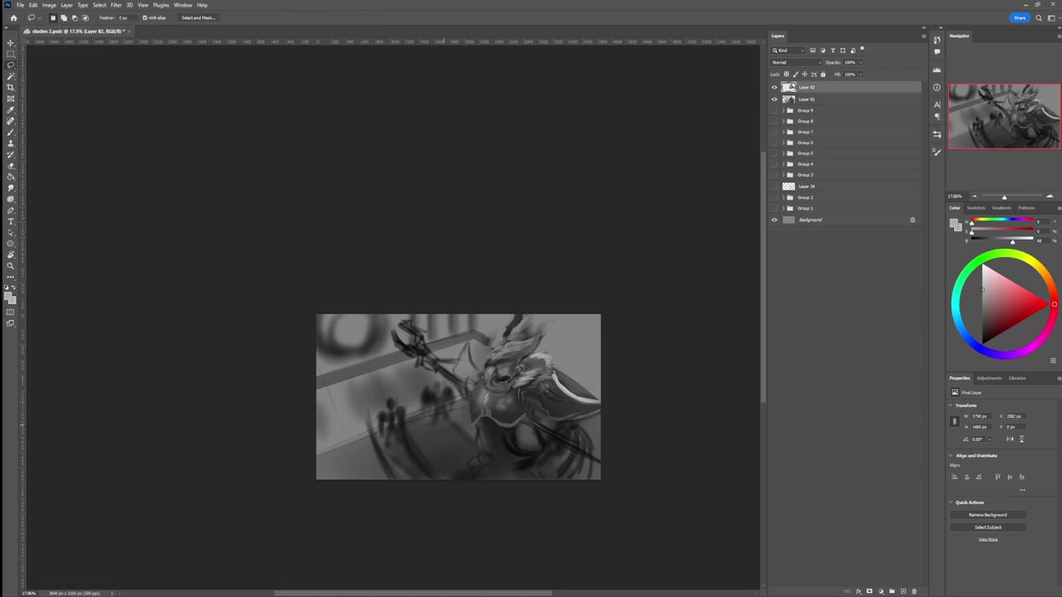
# - Lasso a belly plate directly below the chest plate and fill it with sampled gray
pyautogui.press('z')
pyautogui.moveTo(502, 421); pyautogui.dragTo(531, 422)
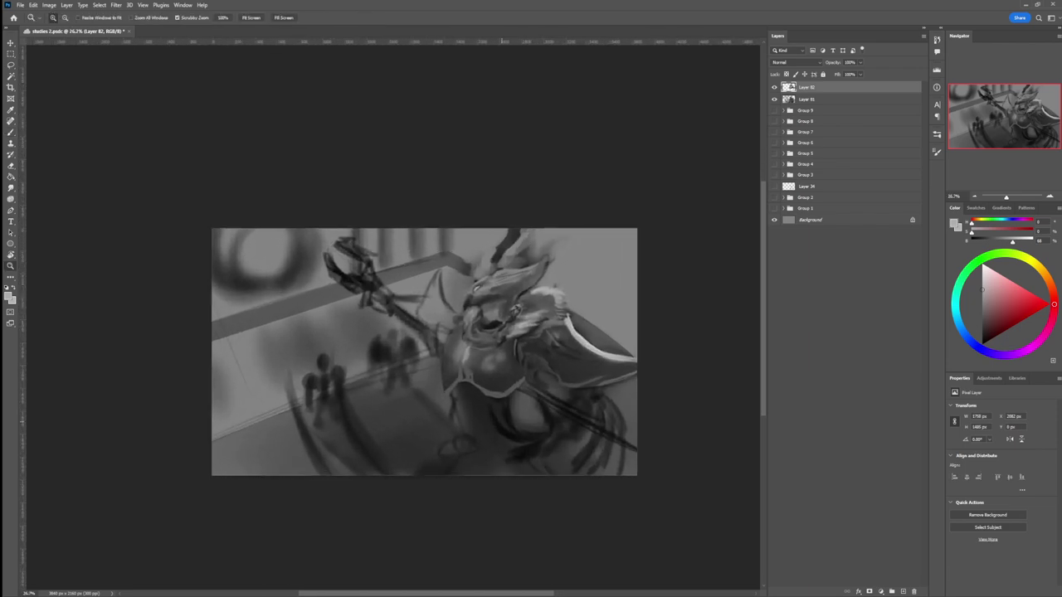
pyautogui.press('l')
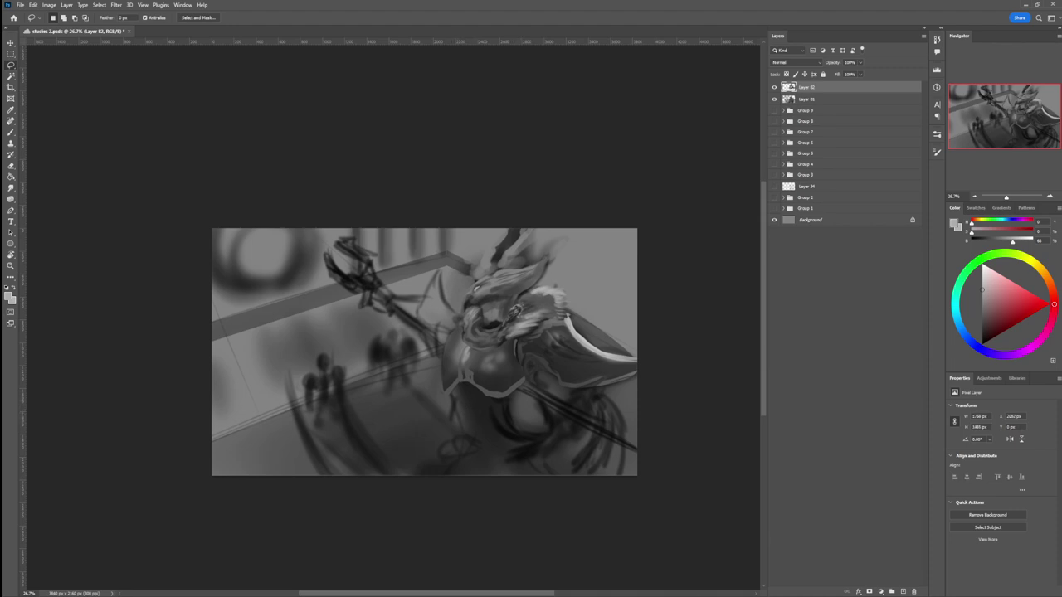
pyautogui.press('b')
pyautogui.press('.')
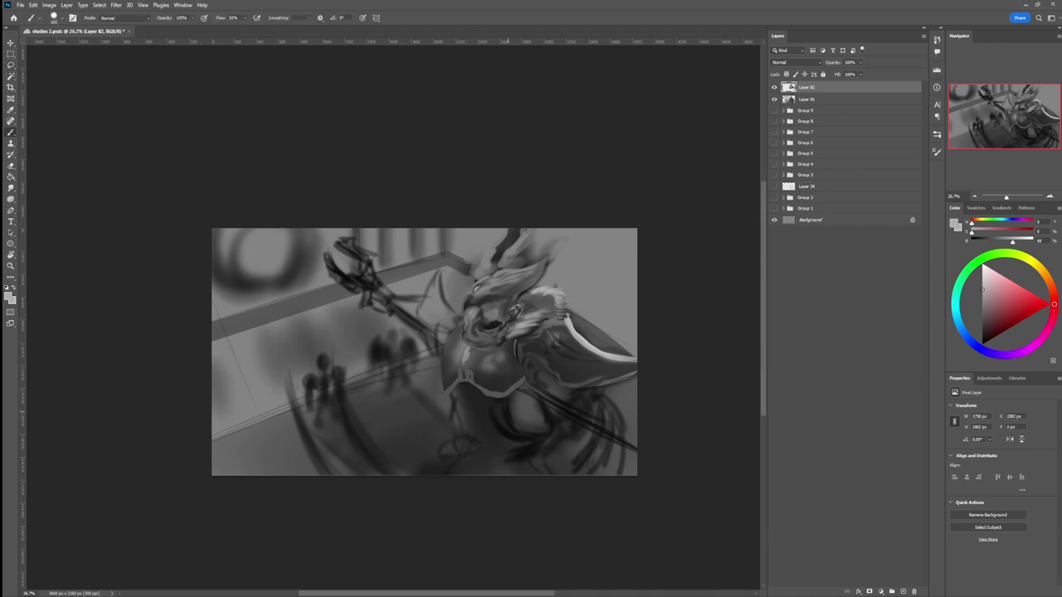
pyautogui.moveTo(501, 404)
pyautogui.mouseDown()
pyautogui.moveTo(510, 406)
pyautogui.moveTo(450, 414)
pyautogui.moveTo(460, 402)
pyautogui.moveTo(500, 405)
pyautogui.moveTo(474, 394)
pyautogui.moveTo(496, 417)
pyautogui.moveTo(461, 419)
pyautogui.moveTo(471, 382)
pyautogui.moveTo(505, 398)
pyautogui.mouseUp()
pyautogui.keyDown('alt'); pyautogui.click(513, 406); pyautogui.keyUp('alt')
pyautogui.press(']')
pyautogui.press(']')
pyautogui.press(']')
pyautogui.press('l')
pyautogui.press('b')
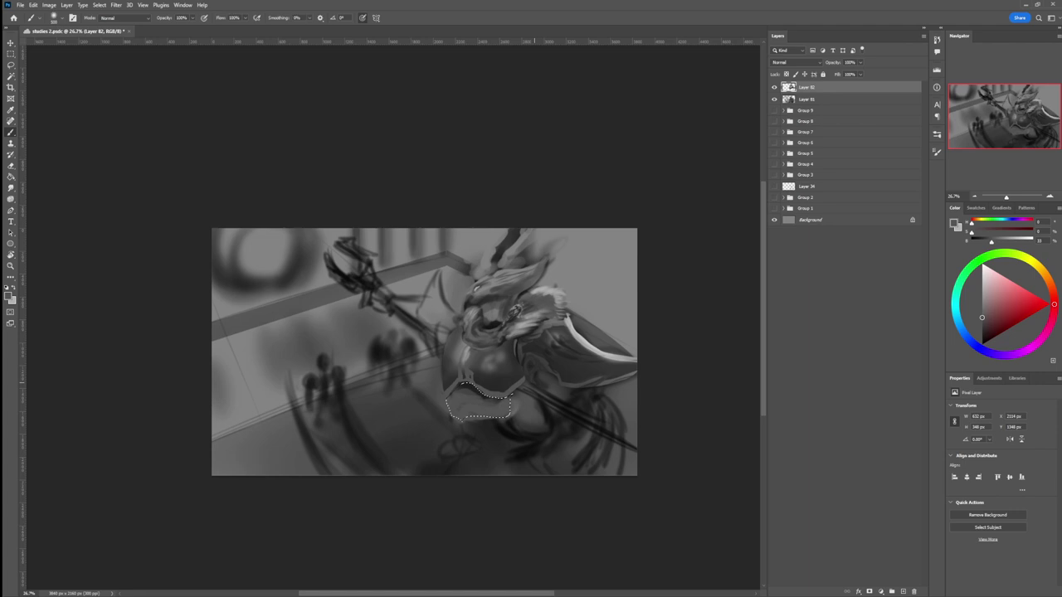
pyautogui.moveTo(484, 424); pyautogui.dragTo(463, 414)
# - Darken the upper part of the selected belly plate with a sampled near-black and a very large soft brush
pyautogui.keyDown('alt'); pyautogui.click(491, 322); pyautogui.keyUp('alt')
pyautogui.press(']')
pyautogui.press(']')
pyautogui.moveTo(447, 370)
pyautogui.mouseDown()
pyautogui.moveTo(473, 359)
pyautogui.moveTo(501, 362)
pyautogui.moveTo(494, 368)
pyautogui.mouseUp()
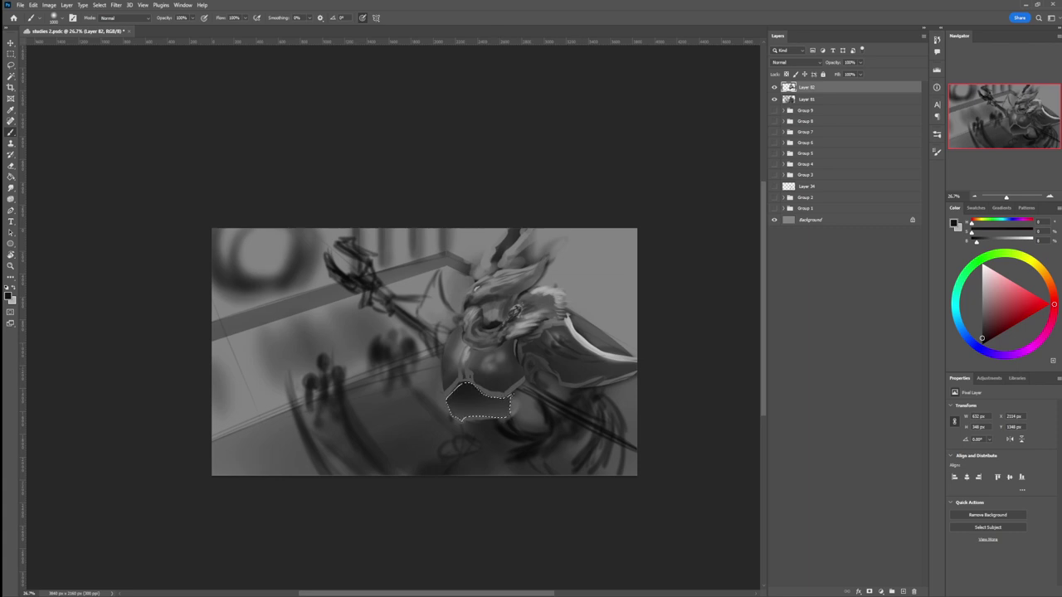
# - Paint a sampled lighter gray rim along the belly plate's lower edge with a smaller brush and clear the selection
pyautogui.keyDown('alt'); pyautogui.click(496, 393); pyautogui.keyUp('alt')
pyautogui.press('[')
pyautogui.press('[')
pyautogui.press('[')
pyautogui.press('[')
pyautogui.press('[')
pyautogui.press('[')
pyautogui.press('[')
pyautogui.press('[')
pyautogui.moveTo(456, 420); pyautogui.dragTo(502, 415)
pyautogui.press('l')
pyautogui.hotkey('ctrl', 'd')
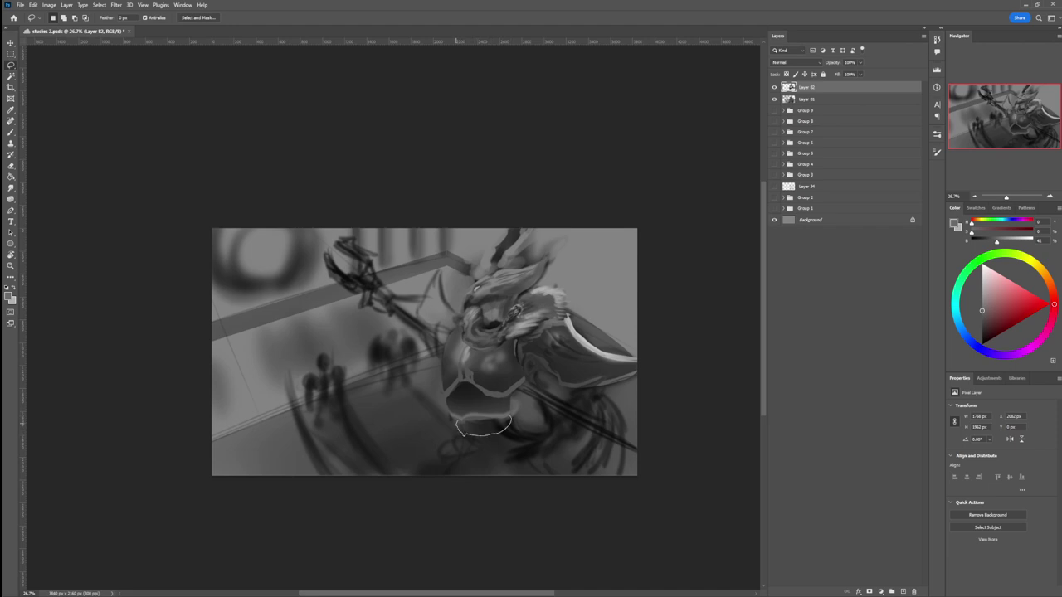
# - Lasso a smaller second belly plate beneath the first, shade it with sampled grays, and clear the selection
pyautogui.moveTo(458, 423); pyautogui.dragTo(507, 418)
pyautogui.press('b')
pyautogui.keyDown('alt'); pyautogui.click(469, 392); pyautogui.keyUp('alt')
pyautogui.hotkey('ctrl', 'd')
pyautogui.press('l')
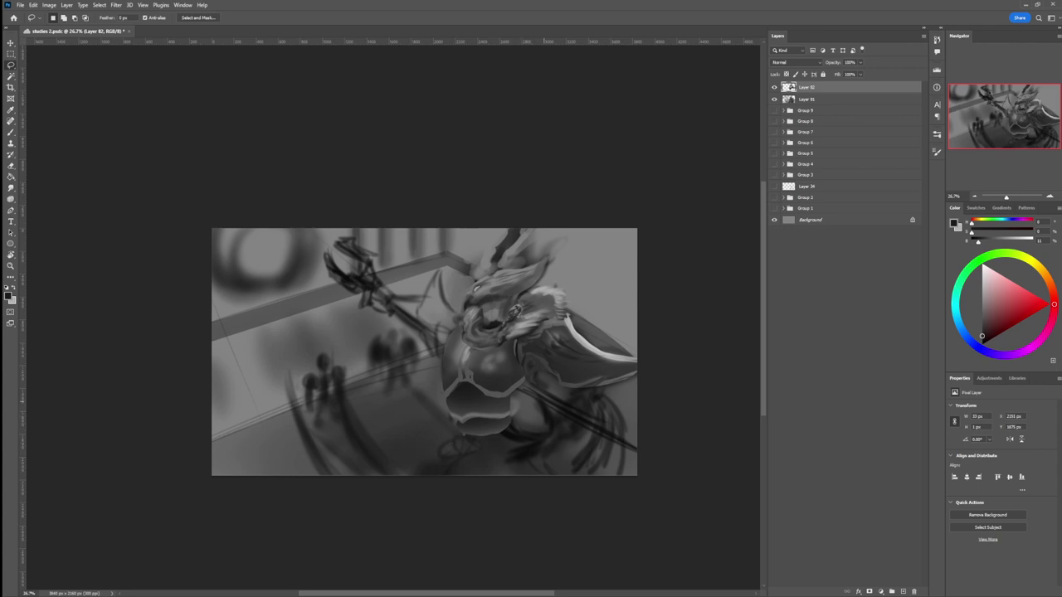
pyautogui.press('b')
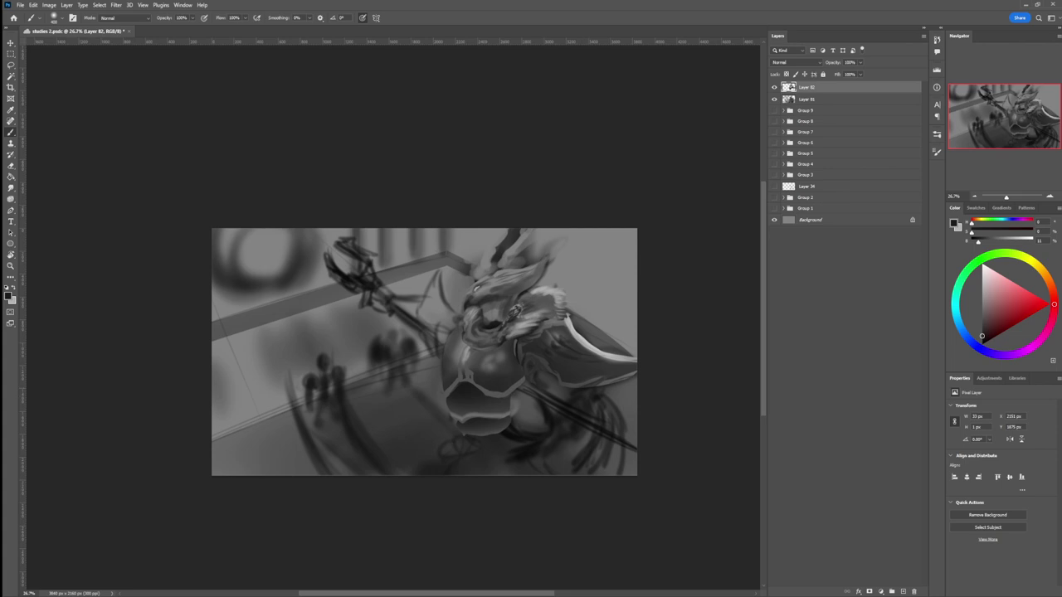
pyautogui.press('l')
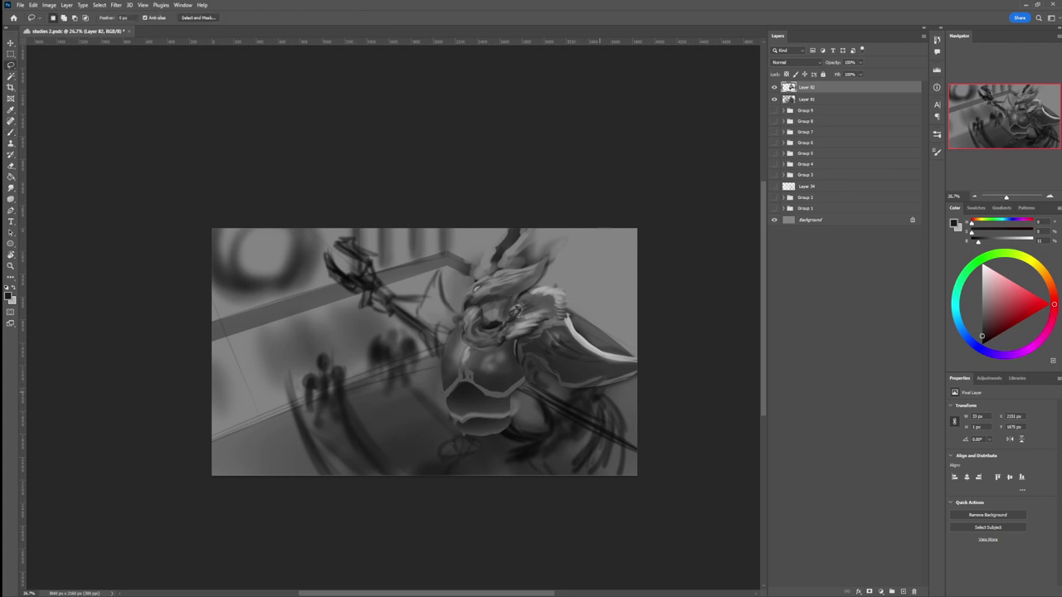
# - Lasso the upper arm area below the shoulder shape, fill it with sampled gray, and darken its top
pyautogui.moveTo(569, 414)
pyautogui.mouseDown()
pyautogui.moveTo(617, 422)
pyautogui.moveTo(596, 388)
pyautogui.moveTo(571, 388)
pyautogui.moveTo(596, 426)
pyautogui.moveTo(573, 392)
pyautogui.moveTo(612, 415)
pyautogui.moveTo(617, 397)
pyautogui.mouseUp()
pyautogui.press('b')
pyautogui.keyDown('alt'); pyautogui.click(499, 417); pyautogui.keyUp('alt')
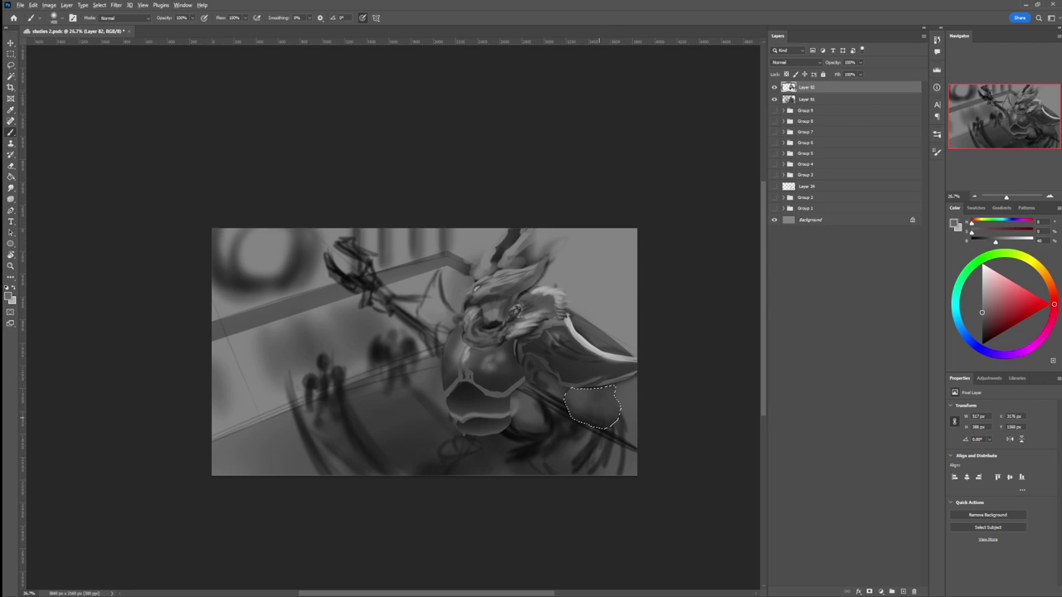
pyautogui.keyDown('alt'); pyautogui.click(594, 424); pyautogui.keyUp('alt')
pyautogui.moveTo(602, 381)
pyautogui.mouseDown()
pyautogui.moveTo(582, 379)
pyautogui.moveTo(610, 388)
pyautogui.mouseUp()
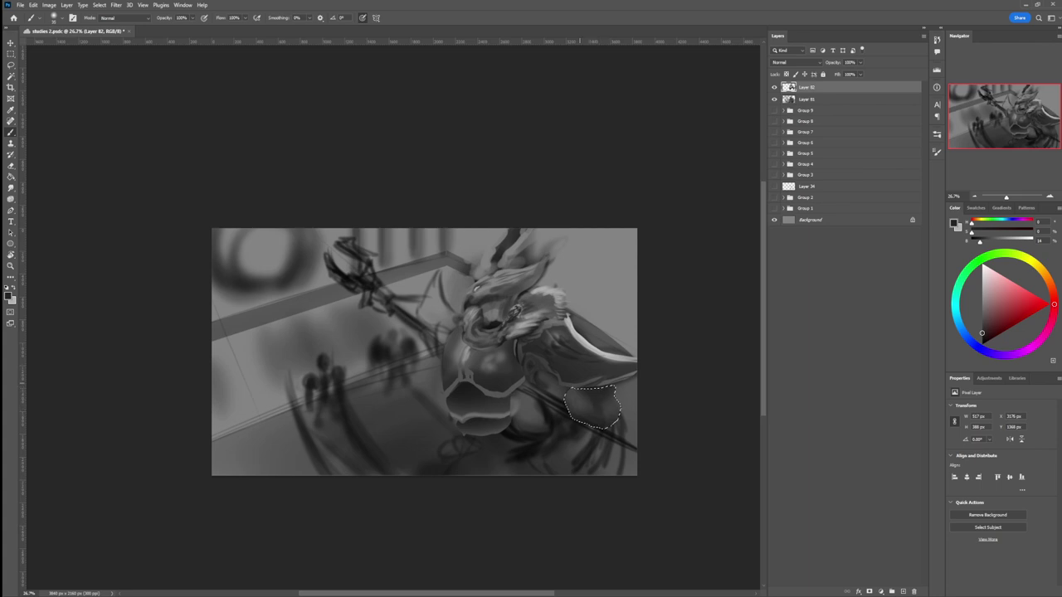
# - Model the selected upper arm with dark strokes and soft lighter gray muscle highlights
pyautogui.moveTo(584, 392); pyautogui.dragTo(587, 408)
pyautogui.keyDown('alt'); pyautogui.click(579, 406); pyautogui.keyUp('alt')
pyautogui.click(982, 299)
pyautogui.moveTo(600, 418)
pyautogui.mouseDown()
pyautogui.moveTo(600, 397)
pyautogui.moveTo(592, 420)
pyautogui.moveTo(607, 421)
pyautogui.moveTo(597, 416)
pyautogui.mouseUp()
pyautogui.press(']')
pyautogui.press(']')
pyautogui.press(']')
# - Paint a sampled light gray rim along the upper arm's outer edge with a smaller brush and clear the selection
pyautogui.keyDown('alt'); pyautogui.click(611, 406); pyautogui.keyUp('alt')
pyautogui.press('[')
pyautogui.press('[')
pyautogui.press('[')
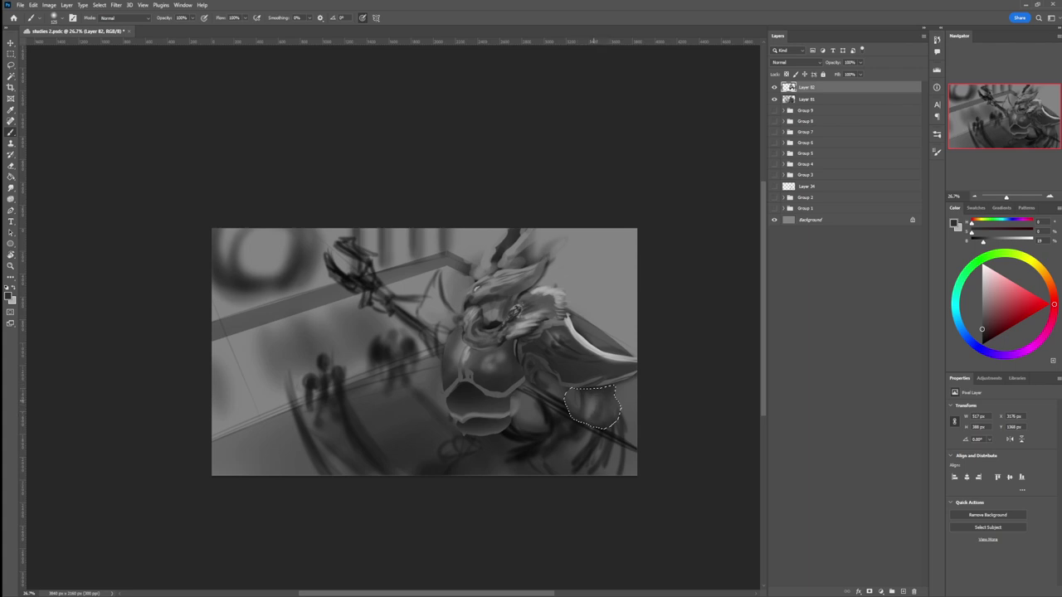
pyautogui.keyDown('alt'); pyautogui.click(615, 359); pyautogui.keyUp('alt')
pyautogui.moveTo(613, 395); pyautogui.dragTo(611, 385)
pyautogui.moveTo(617, 423)
pyautogui.mouseDown()
pyautogui.moveTo(616, 399)
pyautogui.moveTo(615, 423)
pyautogui.mouseUp()
pyautogui.press('l')
pyautogui.moveTo(550, 450); pyautogui.dragTo(549, 453)
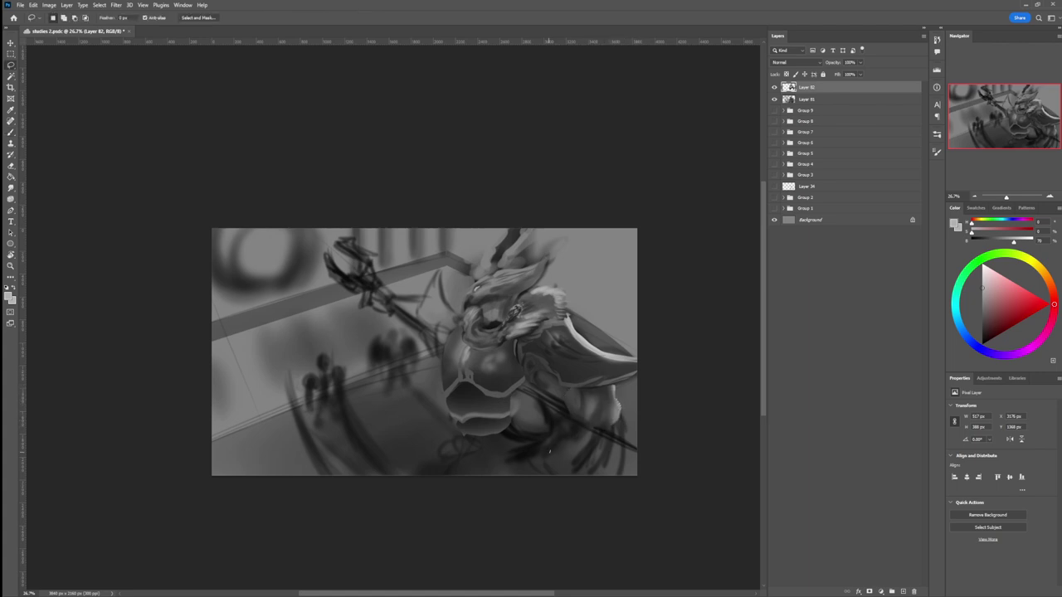
# - Save the document, then lasso the forearm below the upper arm and fill it with sampled grays
pyautogui.hotkey('ctrl', 's')
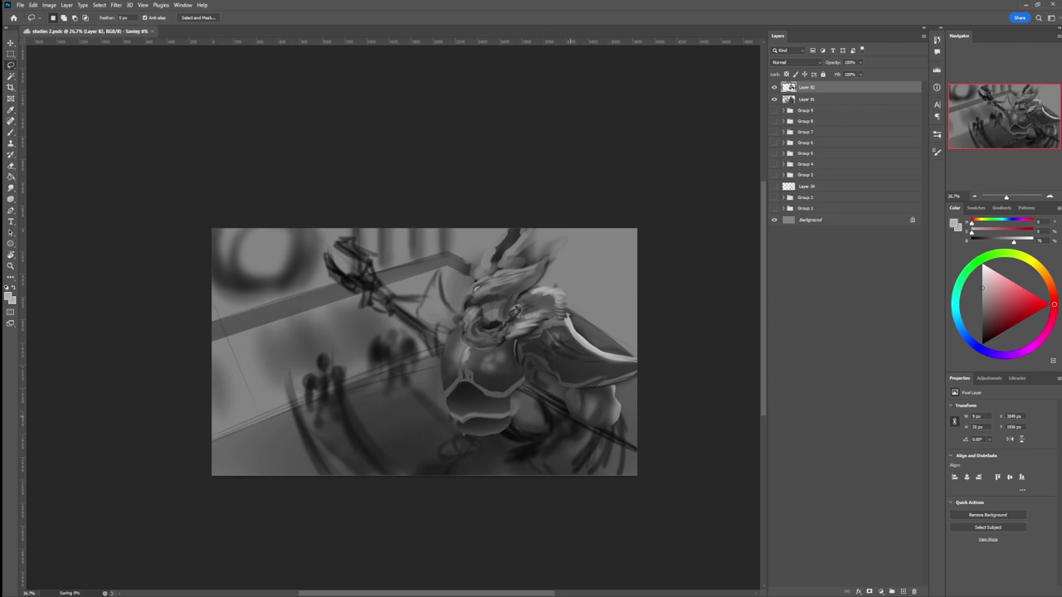
pyautogui.moveTo(572, 415); pyautogui.dragTo(590, 408)
pyautogui.moveTo(565, 418)
pyautogui.mouseDown()
pyautogui.moveTo(594, 430)
pyautogui.moveTo(561, 433)
pyautogui.moveTo(566, 414)
pyautogui.moveTo(603, 411)
pyautogui.mouseUp()
pyautogui.press('b')
pyautogui.keyDown('alt'); pyautogui.click(592, 395); pyautogui.keyUp('alt')
pyautogui.keyDown('alt'); pyautogui.click(561, 408); pyautogui.keyUp('alt')
pyautogui.keyDown('alt'); pyautogui.click(613, 407); pyautogui.keyUp('alt')
# - Paint a light gray highlight lengthwise across the selected forearm with a smaller brush
pyautogui.press('[')
pyautogui.press('[')
pyautogui.press('[')
pyautogui.press('[')
pyautogui.press('[')
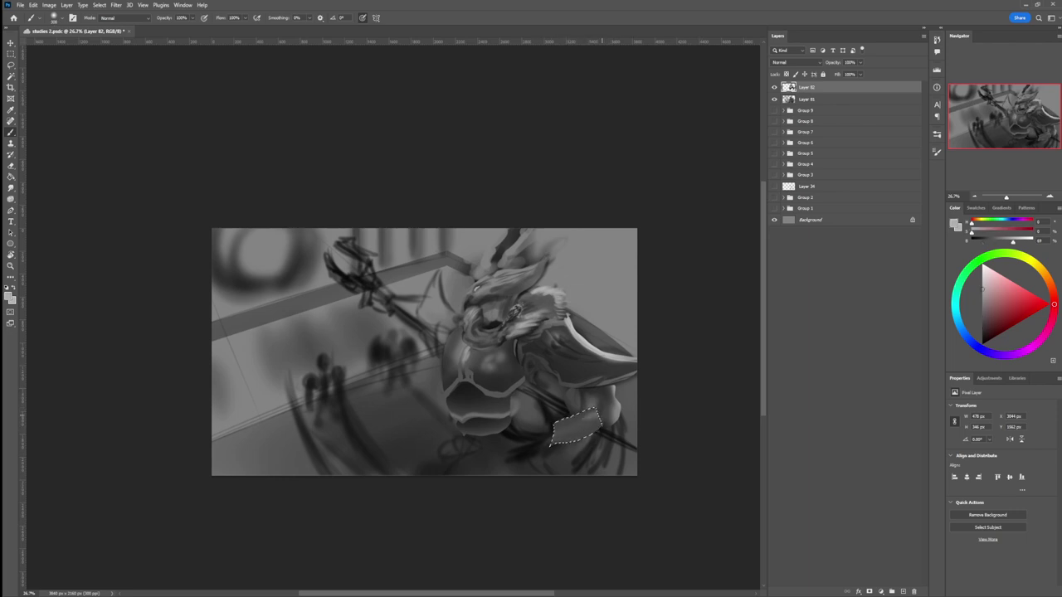
pyautogui.moveTo(554, 438); pyautogui.dragTo(594, 415)
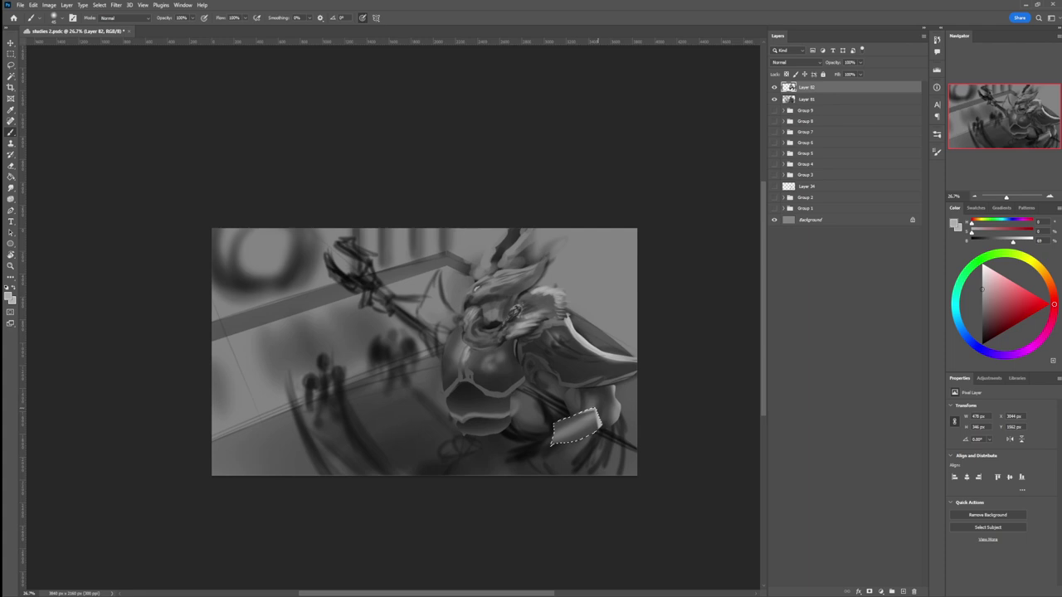
# - Darken the forearm's edges with a sampled dark gray and a larger soft brush, and clear the selection
pyautogui.keyDown('alt'); pyautogui.click(609, 431); pyautogui.keyUp('alt')
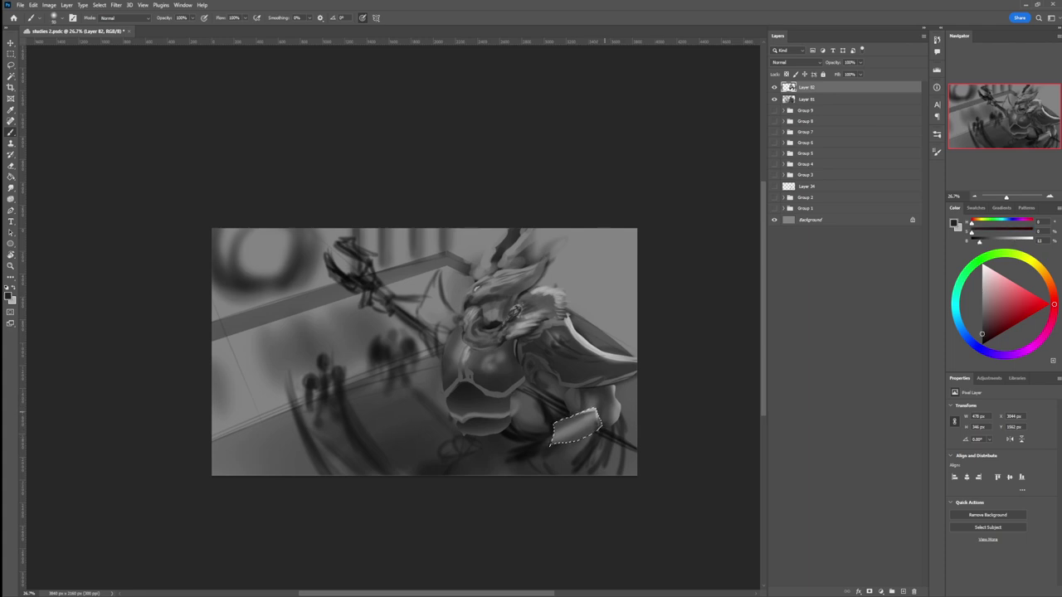
pyautogui.press(']')
pyautogui.press(']')
pyautogui.press(']')
pyautogui.press(']')
pyautogui.press(']')
pyautogui.press(']')
pyautogui.press(']')
pyautogui.moveTo(599, 421)
pyautogui.mouseDown()
pyautogui.moveTo(568, 440)
pyautogui.moveTo(584, 412)
pyautogui.mouseUp()
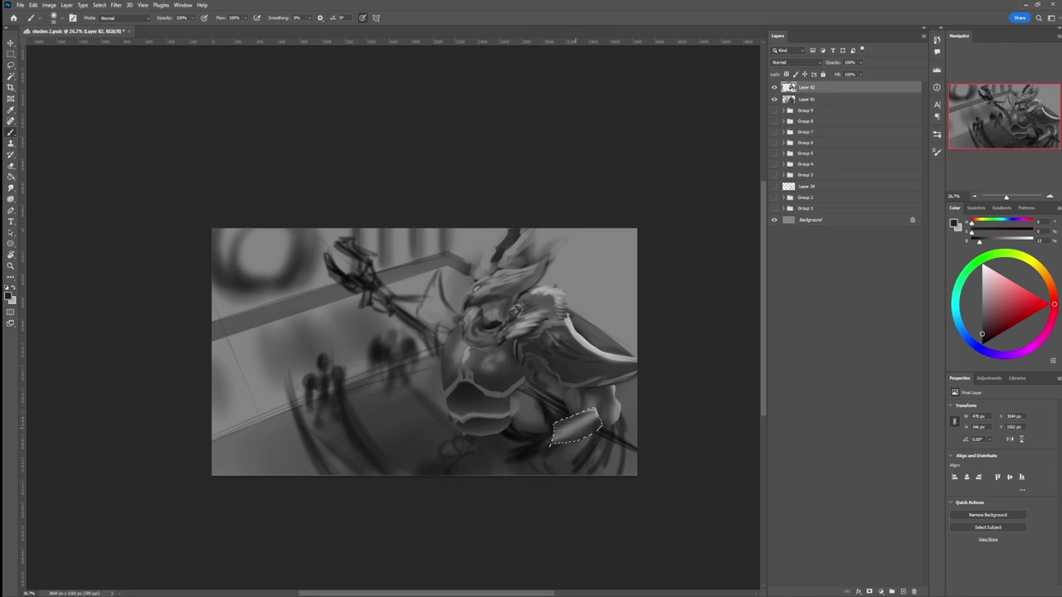
pyautogui.hotkey('ctrl', 'd')
# - Paint the creature's clawed hand with spread fingers and a curved thumb in sampled gray using a hard brush
pyautogui.press('l')
pyautogui.press('b')
pyautogui.press('.')
pyautogui.keyDown('alt'); pyautogui.click(503, 365); pyautogui.keyUp('alt')
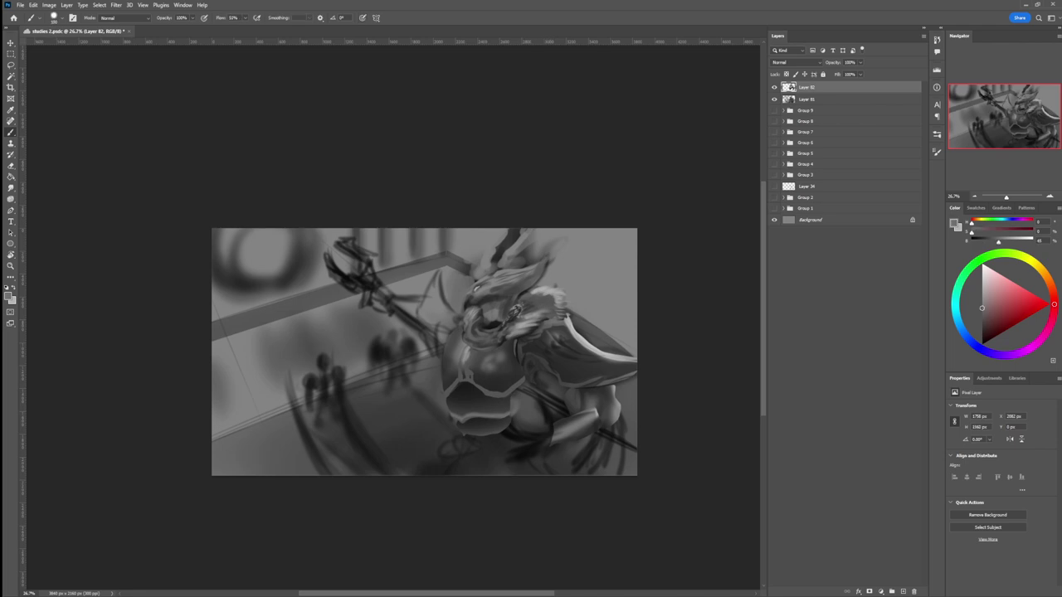
pyautogui.moveTo(553, 431)
pyautogui.mouseDown()
pyautogui.moveTo(543, 399)
pyautogui.moveTo(529, 394)
pyautogui.moveTo(547, 436)
pyautogui.moveTo(538, 447)
pyautogui.moveTo(501, 427)
pyautogui.moveTo(522, 433)
pyautogui.moveTo(513, 440)
pyautogui.mouseUp()
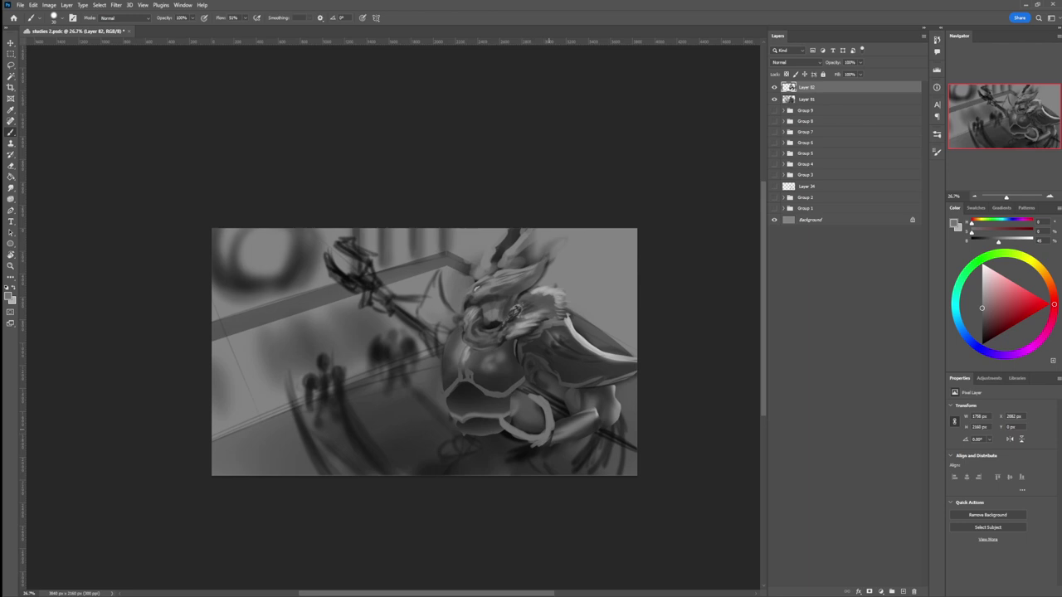
pyautogui.moveTo(546, 428); pyautogui.dragTo(527, 435)
pyautogui.moveTo(546, 425)
pyautogui.mouseDown()
pyautogui.moveTo(486, 458)
pyautogui.moveTo(545, 445)
pyautogui.moveTo(490, 427)
pyautogui.moveTo(502, 437)
pyautogui.moveTo(484, 447)
pyautogui.moveTo(495, 450)
pyautogui.mouseUp()
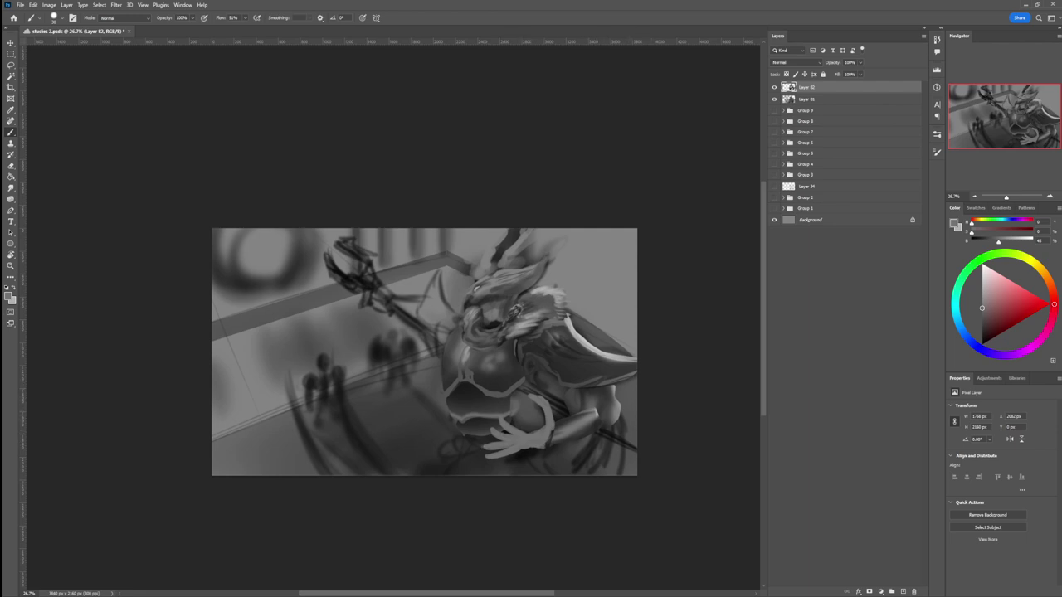
# - Taper the fingers into pointed claws by painting sampled background dark gray around their tips
pyautogui.keyDown('alt'); pyautogui.click(493, 462); pyautogui.keyUp('alt')
pyautogui.press('[')
pyautogui.moveTo(485, 458); pyautogui.dragTo(494, 458)
pyautogui.press(']')
pyautogui.moveTo(488, 448)
pyautogui.mouseDown()
pyautogui.moveTo(501, 448)
pyautogui.moveTo(487, 446)
pyautogui.moveTo(503, 430)
pyautogui.mouseUp()
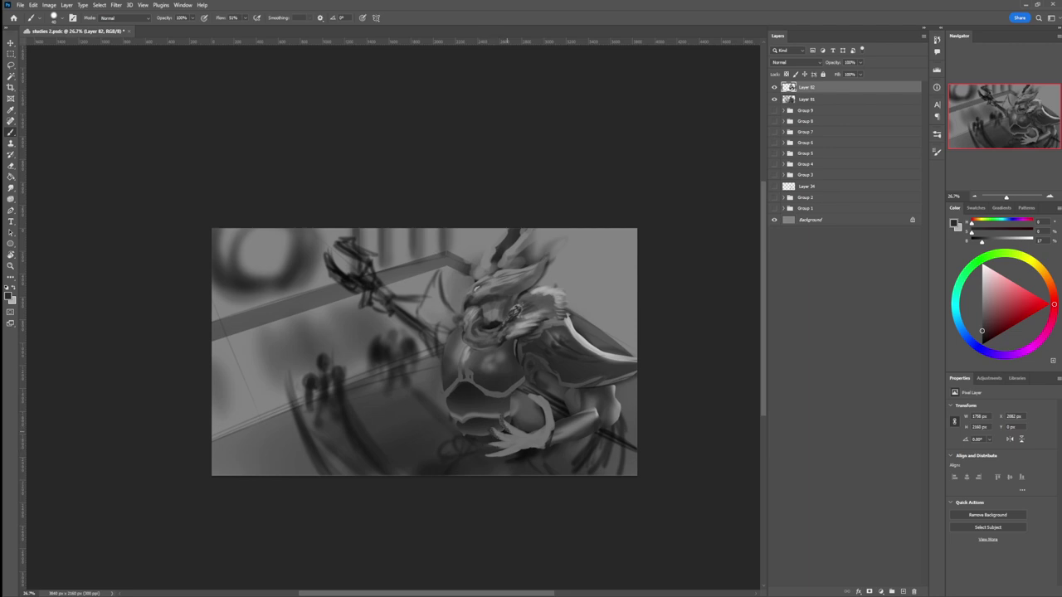
# - Trim the thumb's tip to a point using dark grays sampled from the surrounding area
pyautogui.keyDown('alt'); pyautogui.click(496, 412); pyautogui.keyUp('alt')
pyautogui.keyDown('alt'); pyautogui.click(493, 416); pyautogui.keyUp('alt')
pyautogui.keyDown('alt'); pyautogui.click(531, 404); pyautogui.keyUp('alt')
pyautogui.keyDown('alt'); pyautogui.click(536, 399); pyautogui.keyUp('alt')
pyautogui.moveTo(542, 401); pyautogui.dragTo(538, 396)
# - Lasso irregular areas around the curved thumb, fill them with flat light gray, and clear the selection
pyautogui.press('l')
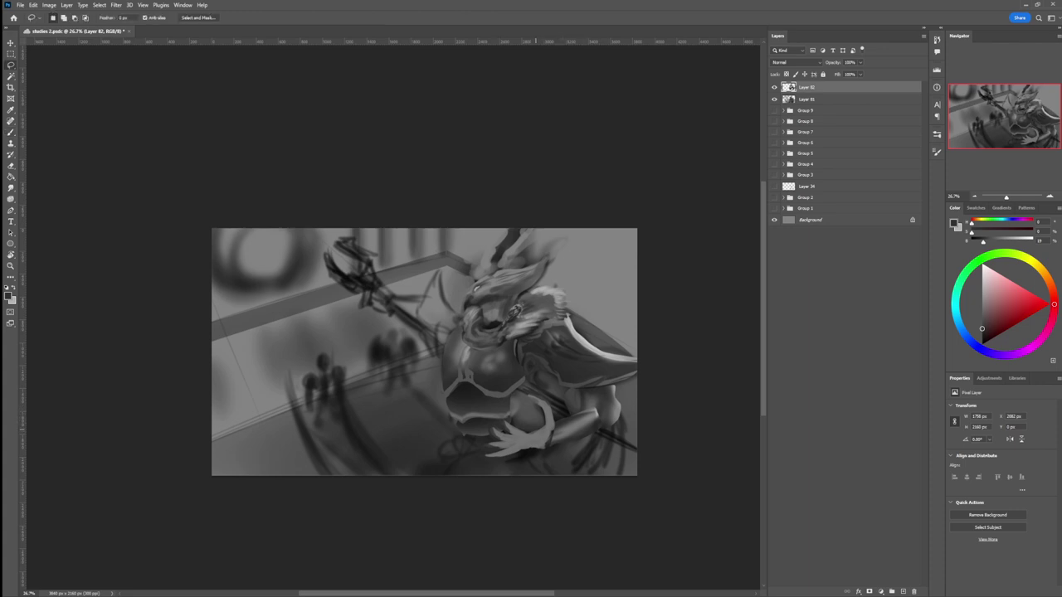
pyautogui.moveTo(539, 405); pyautogui.dragTo(564, 390)
pyautogui.moveTo(529, 434)
pyautogui.mouseDown()
pyautogui.moveTo(543, 427)
pyautogui.moveTo(510, 398)
pyautogui.moveTo(534, 391)
pyautogui.moveTo(526, 422)
pyautogui.moveTo(531, 411)
pyautogui.mouseUp()
pyautogui.press('b')
pyautogui.keyDown('alt'); pyautogui.click(545, 415); pyautogui.keyUp('alt')
pyautogui.hotkey('ctrl', 'd')
pyautogui.press('l')
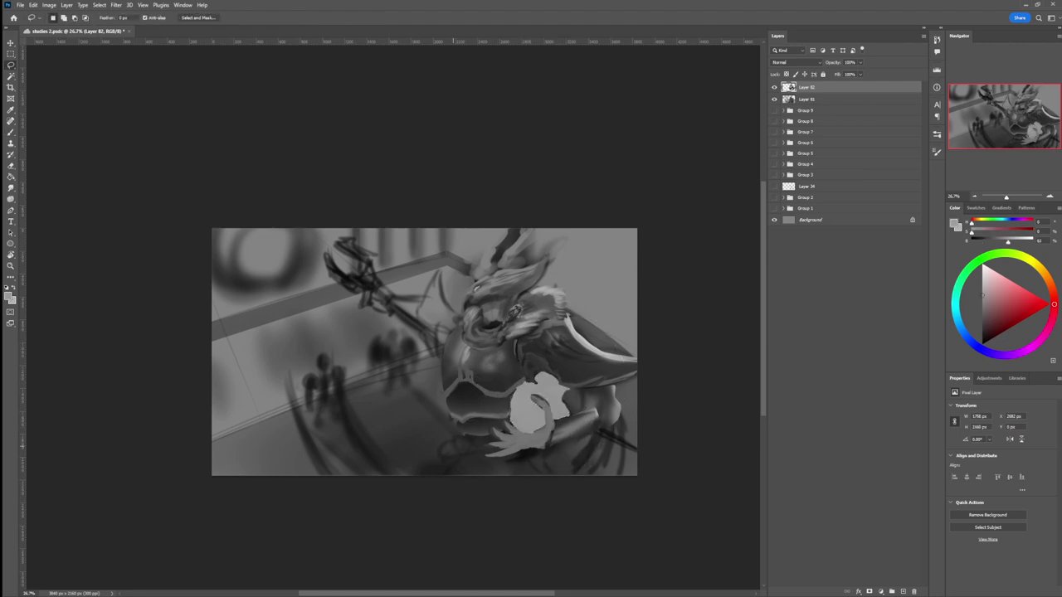
pyautogui.press('b')
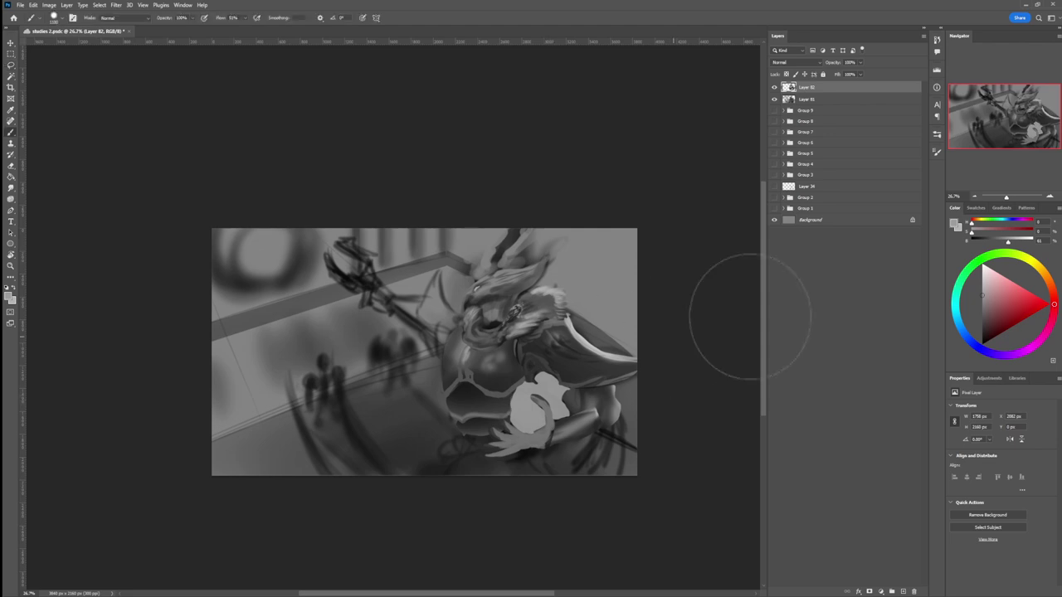
pyautogui.click(982, 328)
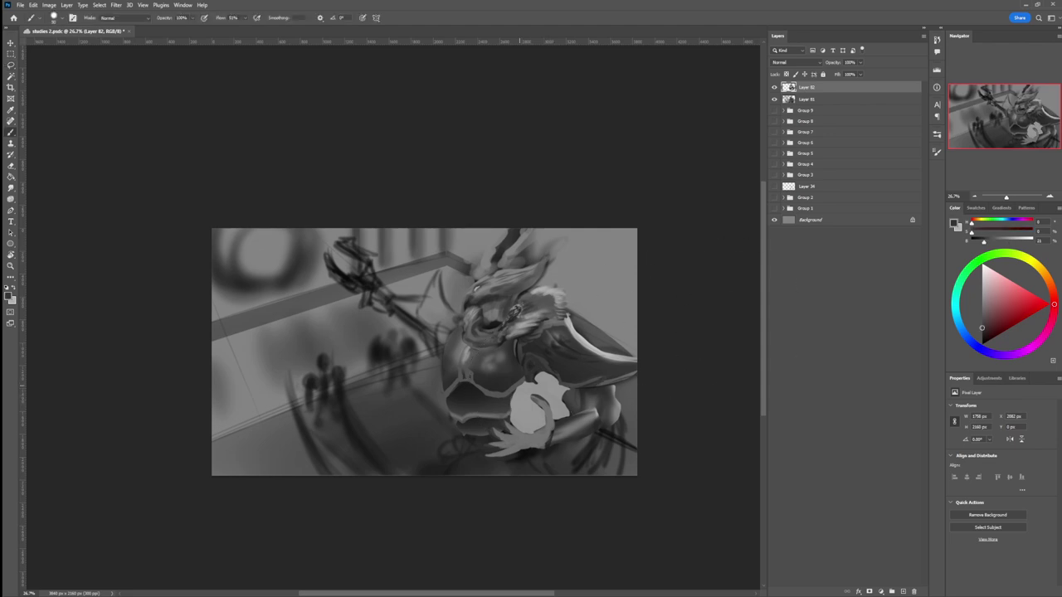
pyautogui.moveTo(517, 389); pyautogui.dragTo(523, 391)
pyautogui.hotkey('ctrl', 'z')
# - On Layer 81, lasso the raised claw-tipped staff, rotate it slightly counterclockwise, reposition it, and clear the selection
pyautogui.press('l')
pyautogui.hotkey('alt', '[')
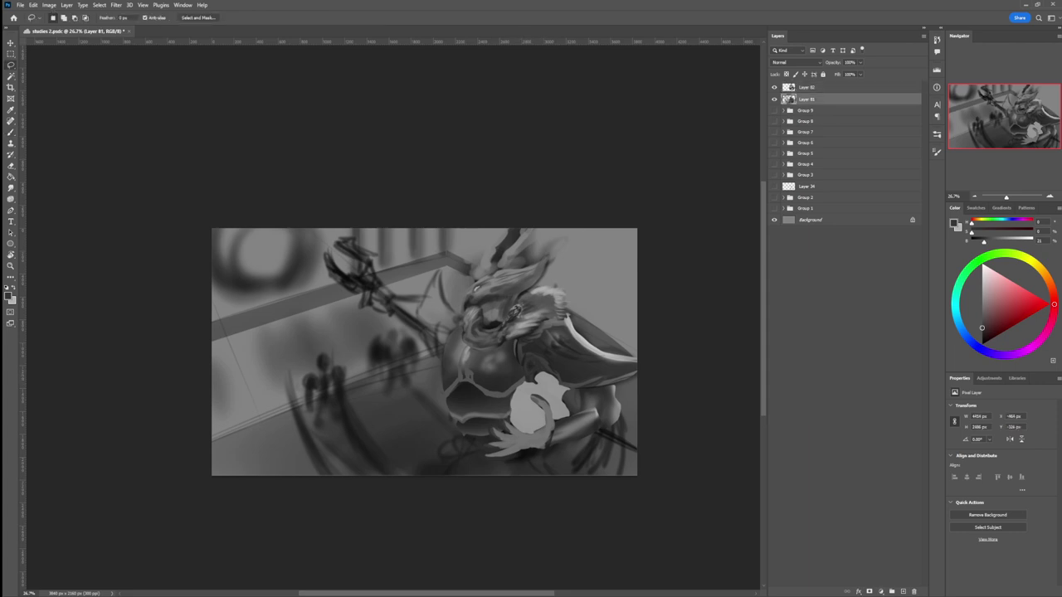
pyautogui.moveTo(421, 336)
pyautogui.mouseDown()
pyautogui.moveTo(440, 347)
pyautogui.moveTo(347, 235)
pyautogui.moveTo(318, 259)
pyautogui.moveTo(352, 307)
pyautogui.moveTo(420, 337)
pyautogui.mouseUp()
pyautogui.hotkey('ctrl', 't')
pyautogui.moveTo(474, 214); pyautogui.dragTo(460, 200)
pyautogui.moveTo(439, 250); pyautogui.dragTo(435, 259)
pyautogui.press('Return')
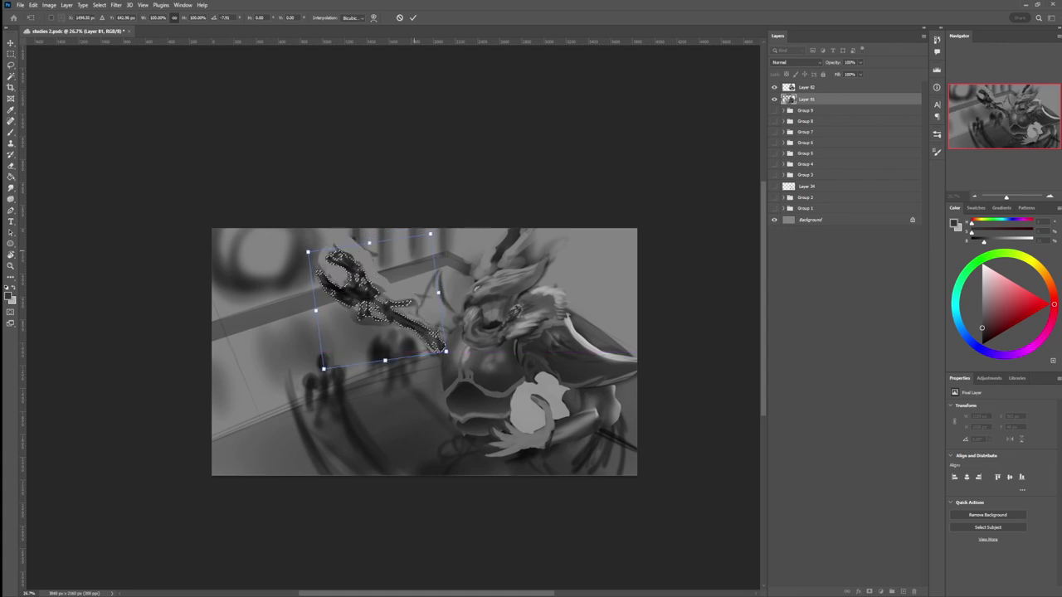
pyautogui.hotkey('ctrl', 'd')
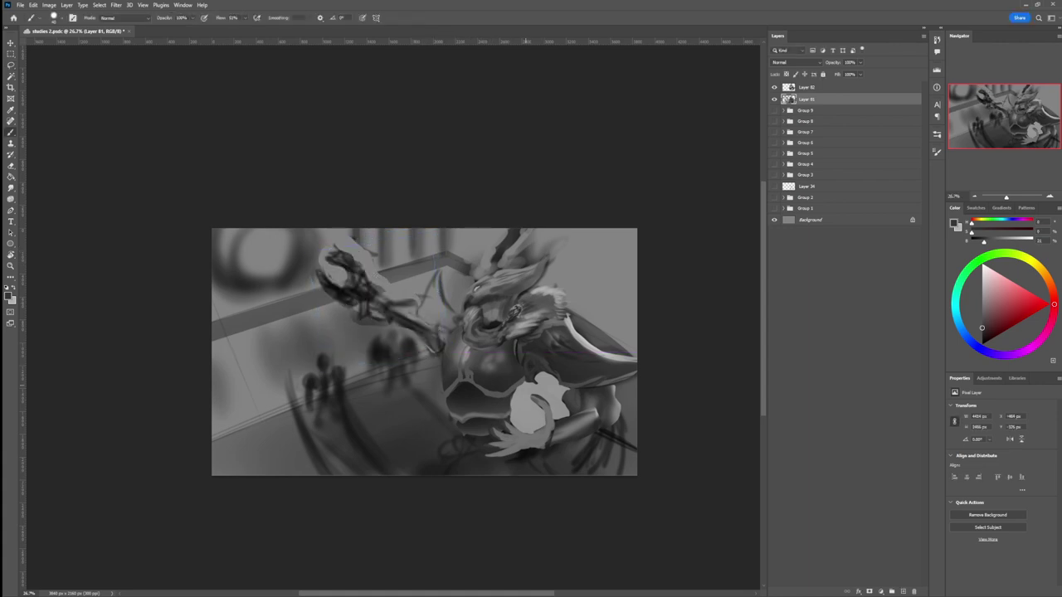
# - On Layer 82, paint a dark band across the light gray patch above the curved thumb and shade the clawed hand with sampled grays
pyautogui.click(806, 87)
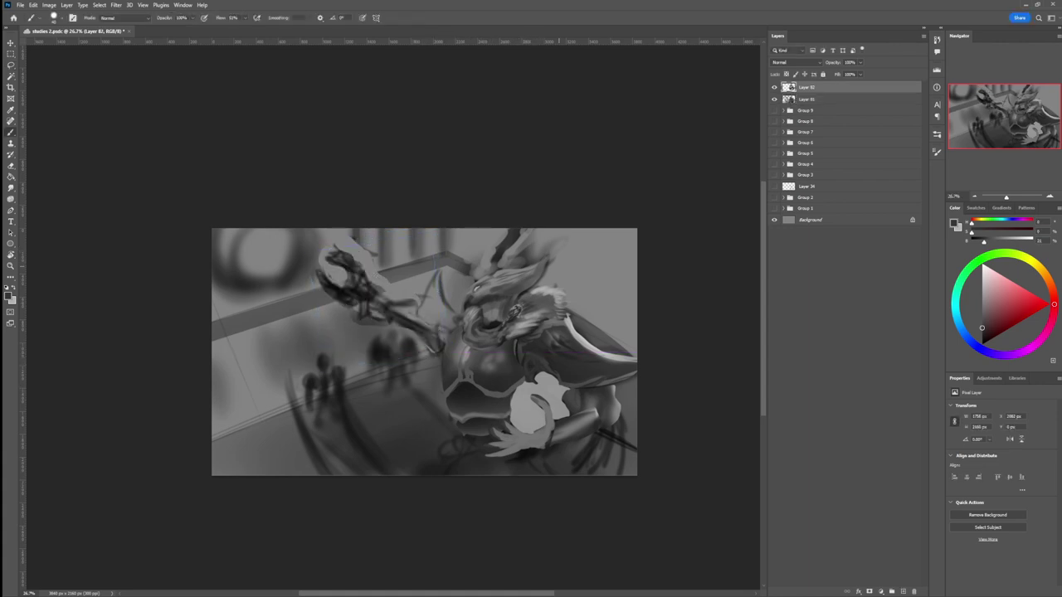
pyautogui.press('l')
pyautogui.press('b')
pyautogui.moveTo(522, 384)
pyautogui.mouseDown()
pyautogui.moveTo(560, 398)
pyautogui.moveTo(524, 386)
pyautogui.mouseUp()
pyautogui.keyDown('alt'); pyautogui.click(592, 442); pyautogui.keyUp('alt')
pyautogui.moveTo(546, 422)
pyautogui.mouseDown()
pyautogui.moveTo(501, 448)
pyautogui.moveTo(520, 448)
pyautogui.moveTo(548, 424)
pyautogui.mouseUp()
pyautogui.keyDown('alt'); pyautogui.click(533, 438); pyautogui.keyUp('alt')
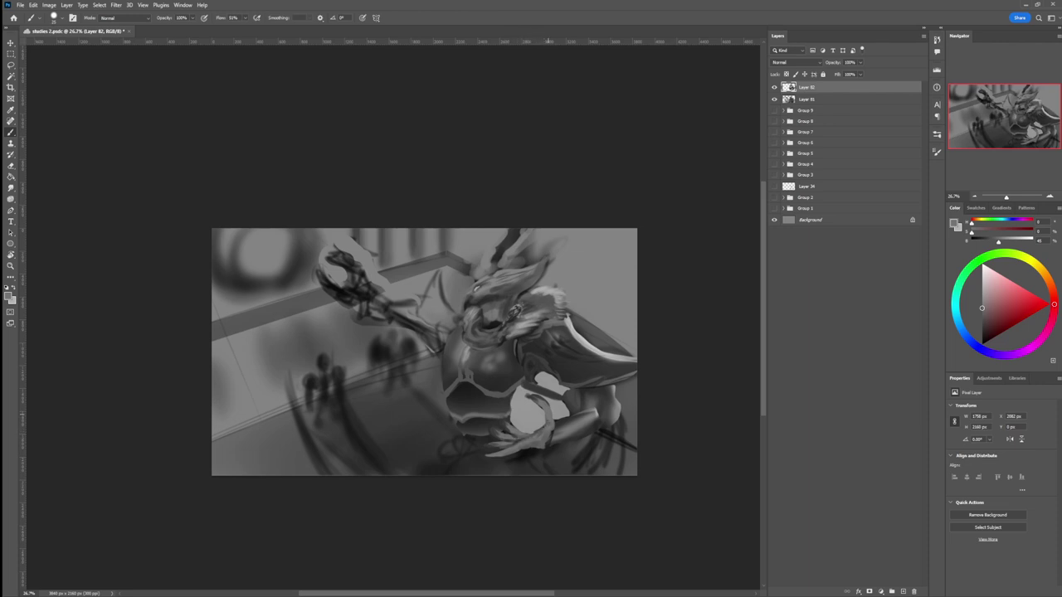
# - Refine the shading of the curved thumb and palm with finer brush strokes in sampled grays
pyautogui.keyDown('alt'); pyautogui.click(549, 416); pyautogui.keyUp('alt')
pyautogui.keyDown('alt'); pyautogui.click(537, 398); pyautogui.keyUp('alt')
pyautogui.moveTo(542, 405); pyautogui.dragTo(542, 416)
pyautogui.press('[')
pyautogui.press('[')
pyautogui.press('[')
pyautogui.press('[')
pyautogui.press('[')
pyautogui.press('[')
pyautogui.keyDown('alt'); pyautogui.click(555, 434); pyautogui.keyUp('alt')
pyautogui.press(']')
pyautogui.press(']')
pyautogui.press(']')
pyautogui.press('z')
pyautogui.moveTo(496, 446)
pyautogui.mouseDown()
pyautogui.moveTo(453, 446)
pyautogui.moveTo(514, 363)
pyautogui.mouseUp()
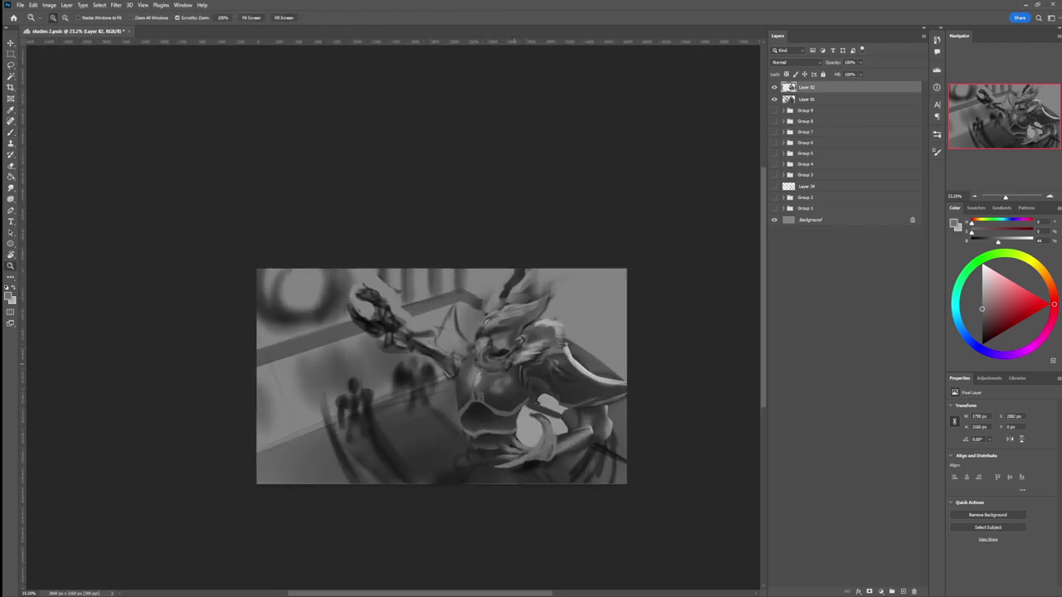
# - Rework the creature's snout and mouth with sampled dark and mid grays, and highlight its brow with sampled light gray
pyautogui.press('b')
pyautogui.keyDown('alt'); pyautogui.click(496, 330); pyautogui.keyUp('alt')
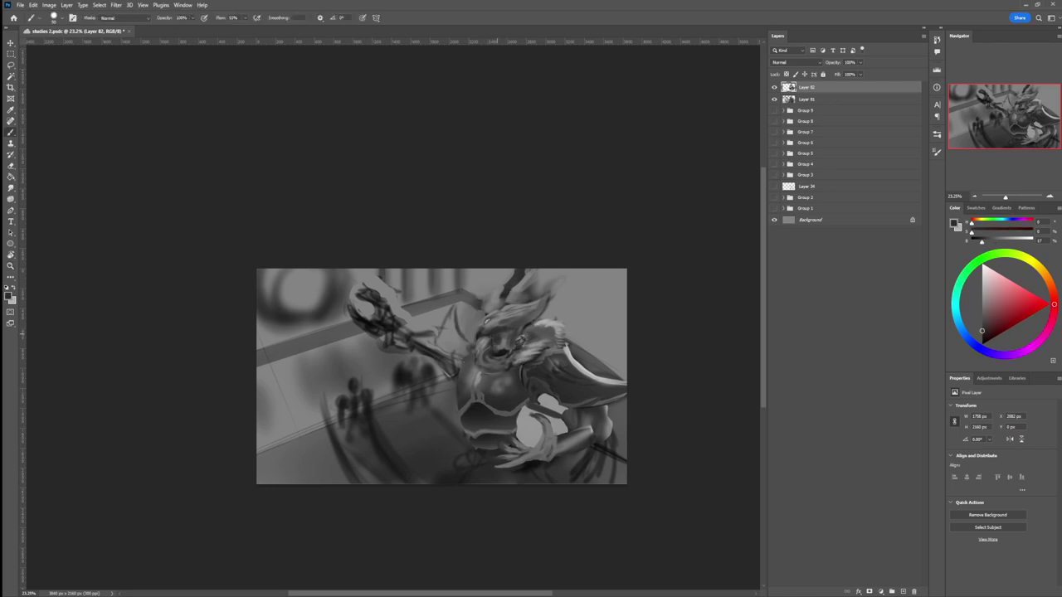
pyautogui.moveTo(497, 340); pyautogui.dragTo(499, 345)
pyautogui.keyDown('alt'); pyautogui.click(503, 343); pyautogui.keyUp('alt')
pyautogui.moveTo(487, 327); pyautogui.dragTo(480, 334)
pyautogui.keyDown('alt'); pyautogui.click(478, 333); pyautogui.keyUp('alt')
pyautogui.keyDown('alt'); pyautogui.click(496, 329); pyautogui.keyUp('alt')
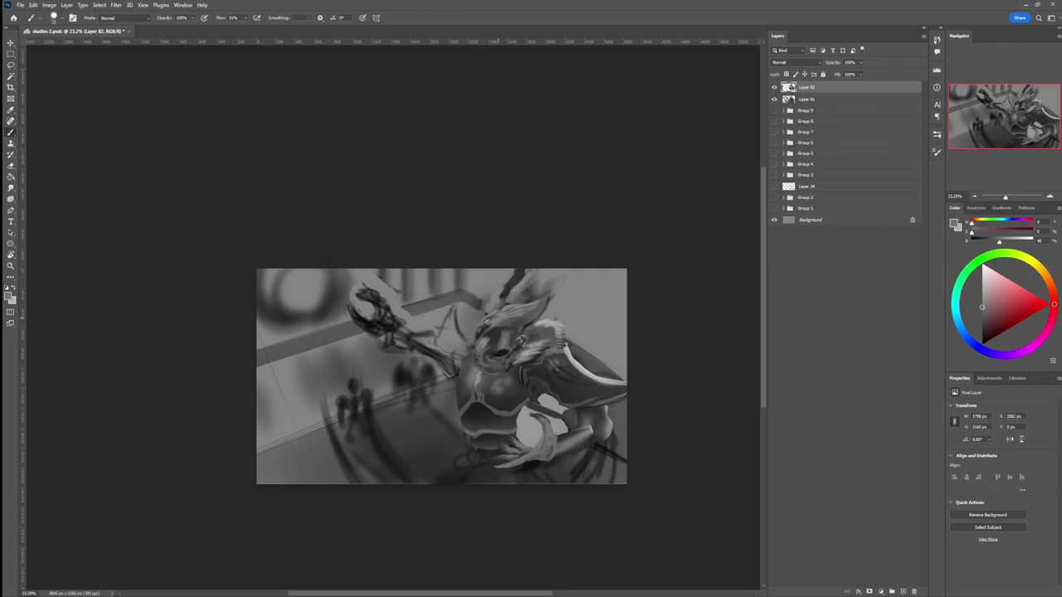
pyautogui.keyDown('alt'); pyautogui.click(531, 427); pyautogui.keyUp('alt')
pyautogui.moveTo(476, 321)
pyautogui.mouseDown()
pyautogui.moveTo(496, 304)
pyautogui.moveTo(486, 311)
pyautogui.mouseUp()
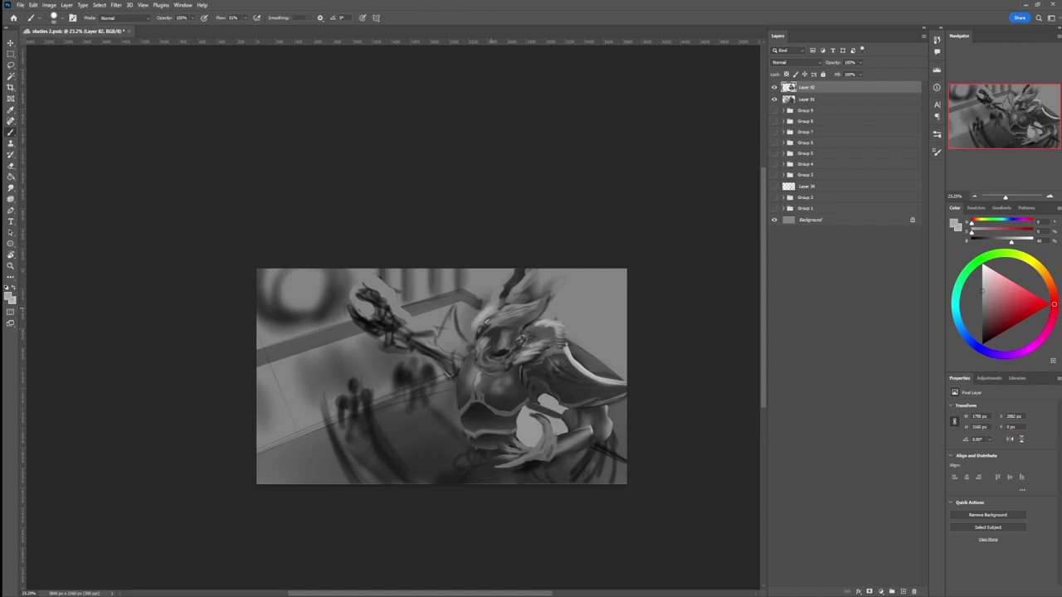
# - Lasso the background behind the head and shoulder, brush a soft light gray glow over it, and clear the selection
pyautogui.press('l')
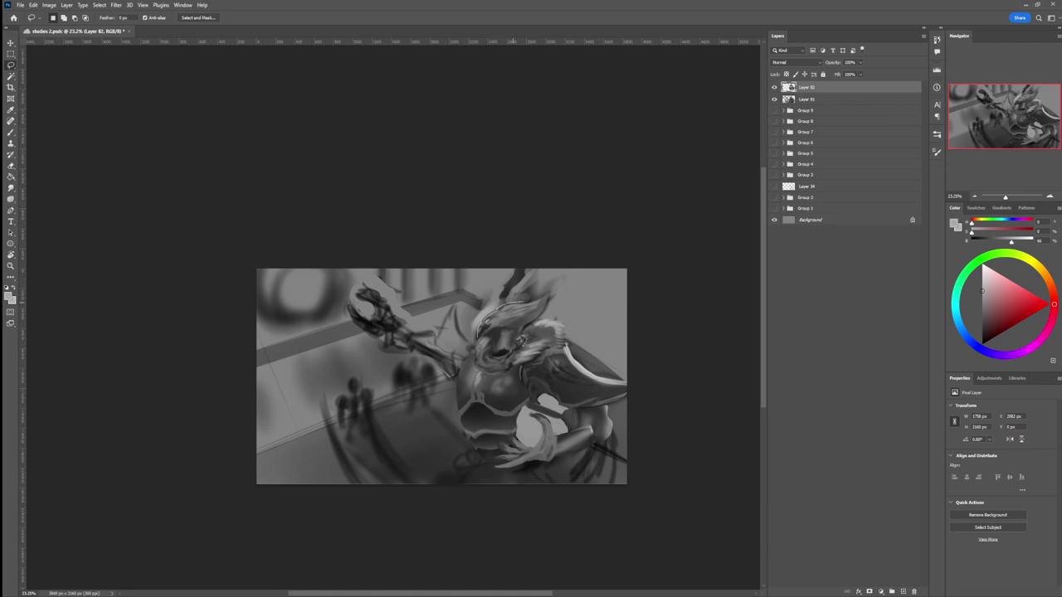
pyautogui.moveTo(550, 301)
pyautogui.mouseDown()
pyautogui.moveTo(531, 324)
pyautogui.moveTo(612, 379)
pyautogui.moveTo(611, 332)
pyautogui.moveTo(518, 268)
pyautogui.moveTo(469, 328)
pyautogui.mouseUp()
pyautogui.moveTo(603, 267)
pyautogui.mouseDown()
pyautogui.moveTo(611, 376)
pyautogui.moveTo(646, 372)
pyautogui.moveTo(630, 259)
pyautogui.mouseUp()
pyautogui.press('b')
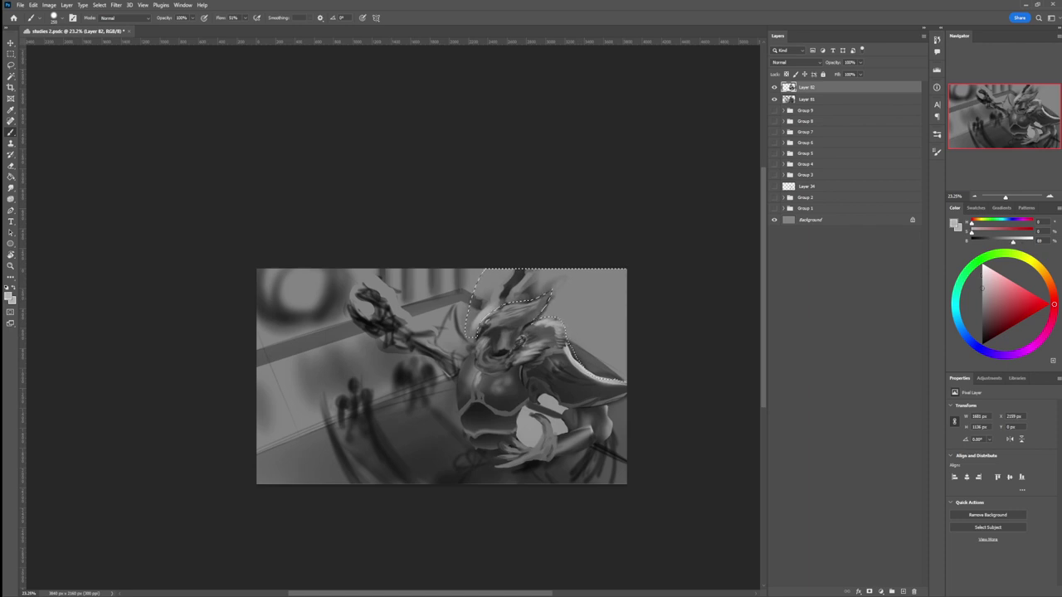
pyautogui.press('l')
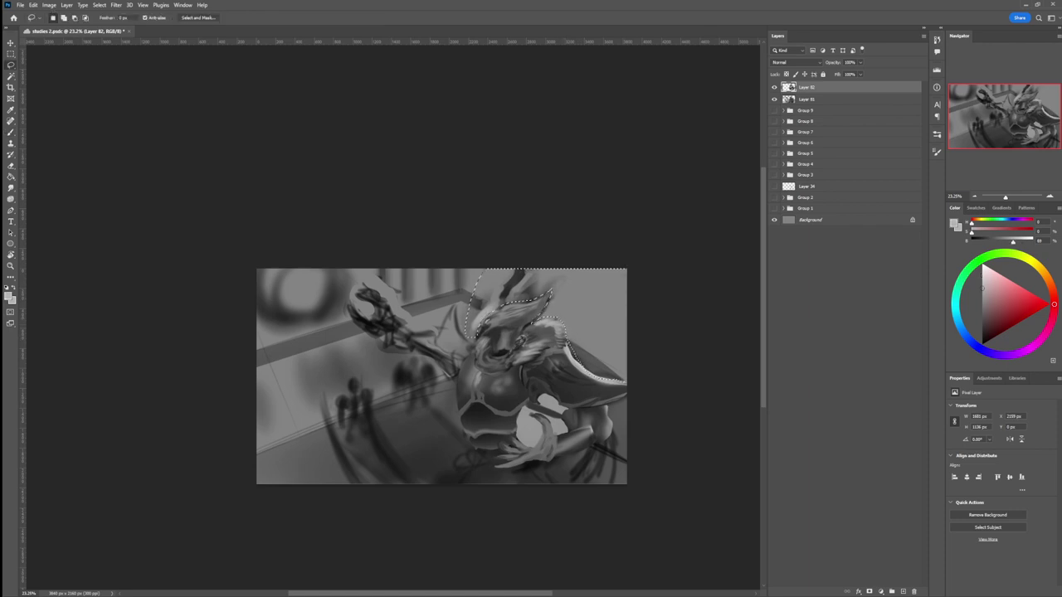
pyautogui.press('b')
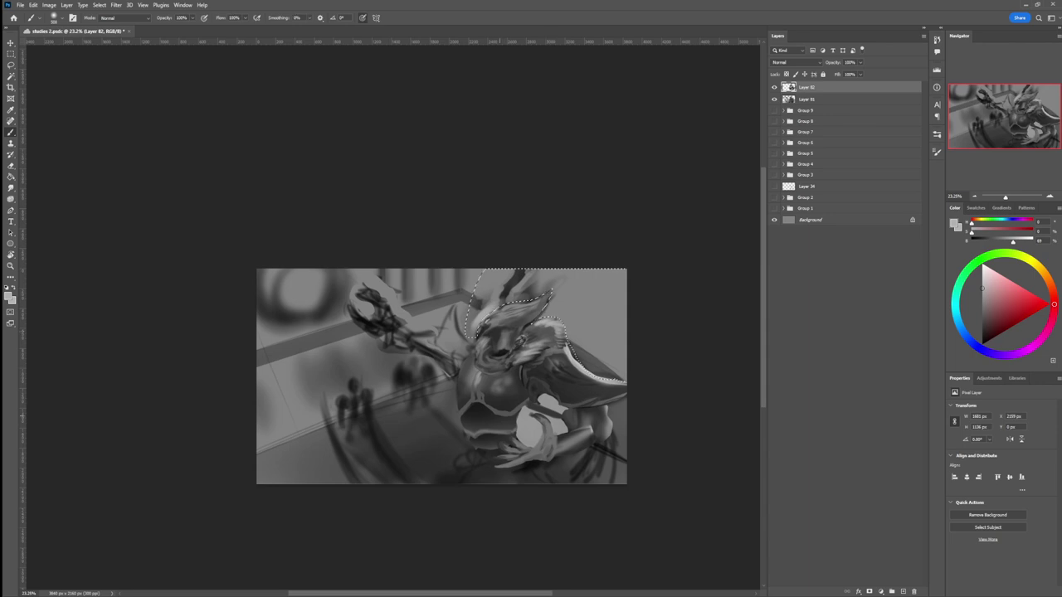
pyautogui.moveTo(498, 359)
pyautogui.mouseDown()
pyautogui.moveTo(550, 336)
pyautogui.moveTo(519, 336)
pyautogui.moveTo(500, 348)
pyautogui.moveTo(571, 331)
pyautogui.moveTo(518, 342)
pyautogui.moveTo(538, 347)
pyautogui.moveTo(539, 293)
pyautogui.moveTo(563, 282)
pyautogui.moveTo(633, 297)
pyautogui.moveTo(572, 335)
pyautogui.moveTo(604, 308)
pyautogui.mouseUp()
pyautogui.hotkey('ctrl', 'd')
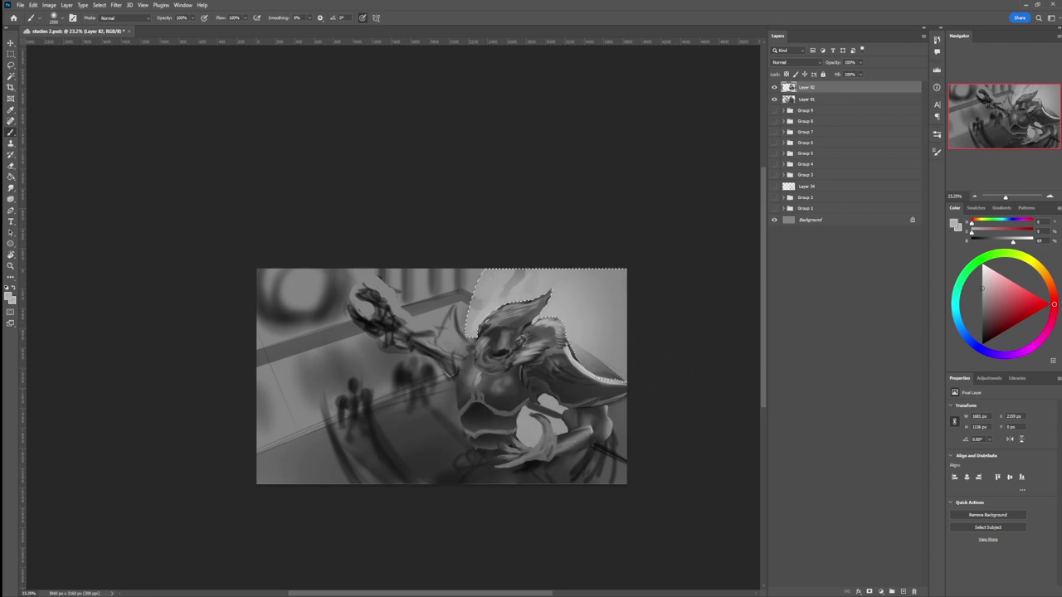
# - Paint a pagoda-like building silhouette with curved roofs behind the creature's shoulder in sampled dark gray
pyautogui.press('.')
pyautogui.keyDown('alt'); pyautogui.click(574, 373); pyautogui.keyUp('alt')
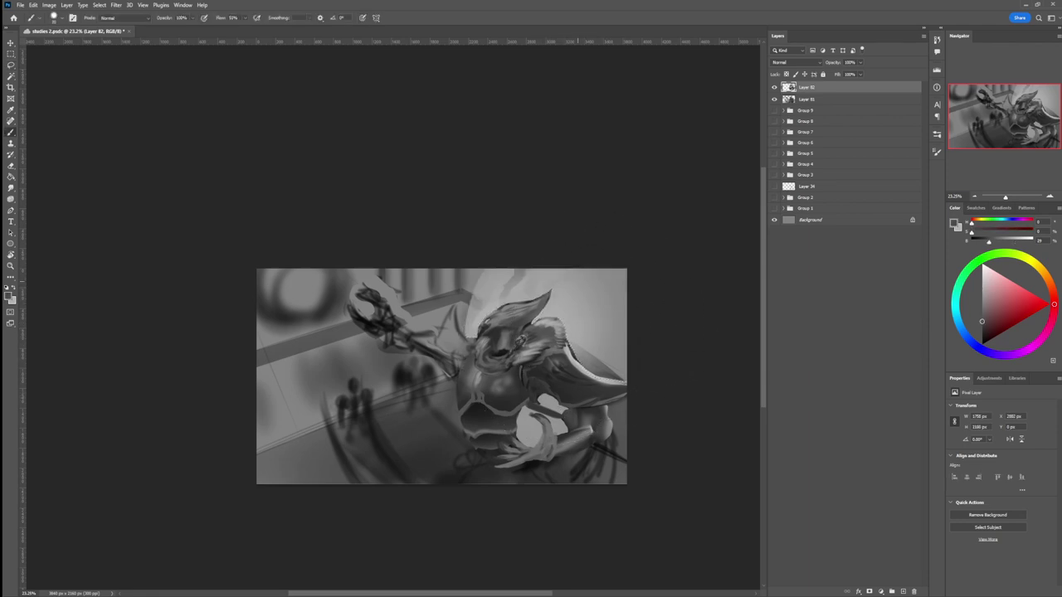
pyautogui.moveTo(579, 293)
pyautogui.mouseDown()
pyautogui.moveTo(626, 289)
pyautogui.moveTo(601, 302)
pyautogui.moveTo(641, 315)
pyautogui.moveTo(580, 299)
pyautogui.moveTo(599, 305)
pyautogui.moveTo(576, 295)
pyautogui.moveTo(576, 284)
pyautogui.moveTo(592, 277)
pyautogui.moveTo(585, 316)
pyautogui.moveTo(624, 332)
pyautogui.moveTo(572, 319)
pyautogui.moveTo(586, 331)
pyautogui.moveTo(574, 333)
pyautogui.moveTo(576, 359)
pyautogui.mouseUp()
pyautogui.moveTo(574, 322)
pyautogui.mouseDown()
pyautogui.moveTo(587, 366)
pyautogui.moveTo(623, 371)
pyautogui.mouseUp()
pyautogui.moveTo(614, 335); pyautogui.dragTo(589, 362)
pyautogui.moveTo(583, 325)
pyautogui.mouseDown()
pyautogui.moveTo(588, 371)
pyautogui.moveTo(597, 352)
pyautogui.mouseUp()
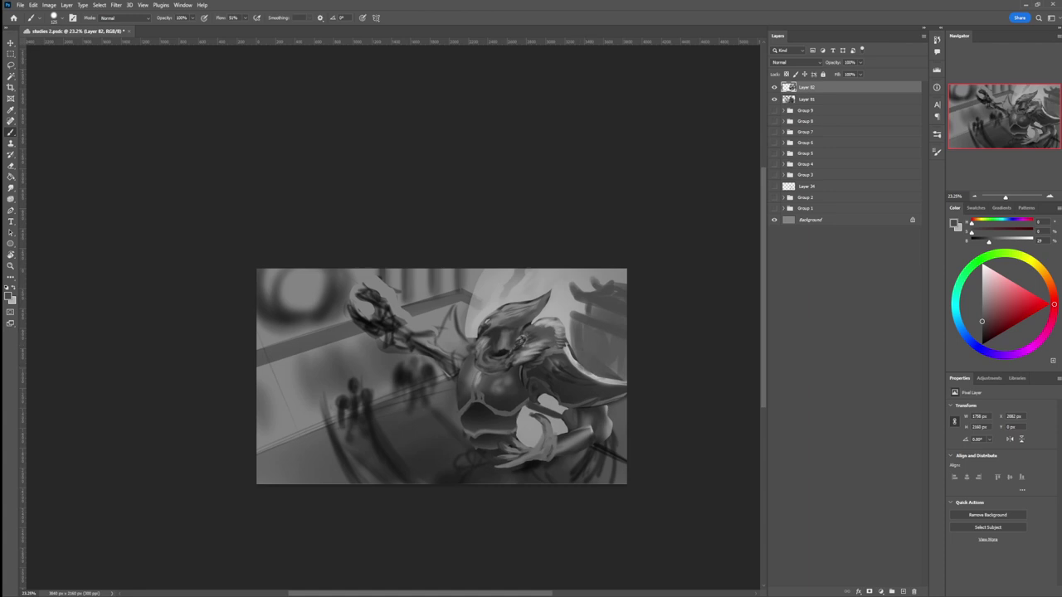
# - Try to rotate a rectangular selection of the pagoda's wall clockwise
pyautogui.press('m')
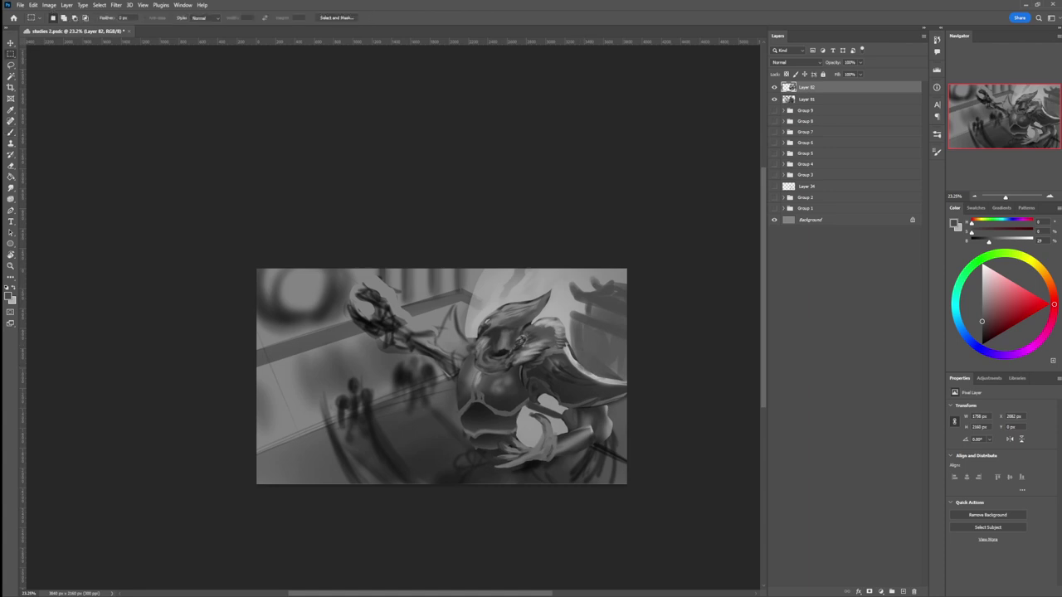
pyautogui.press('b')
pyautogui.press('l')
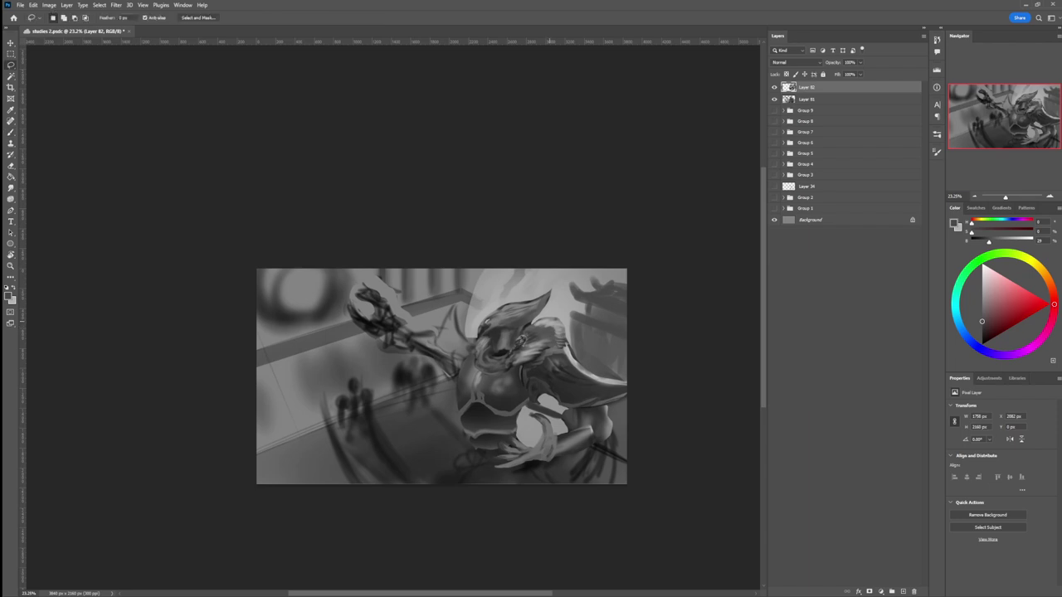
pyautogui.press('m')
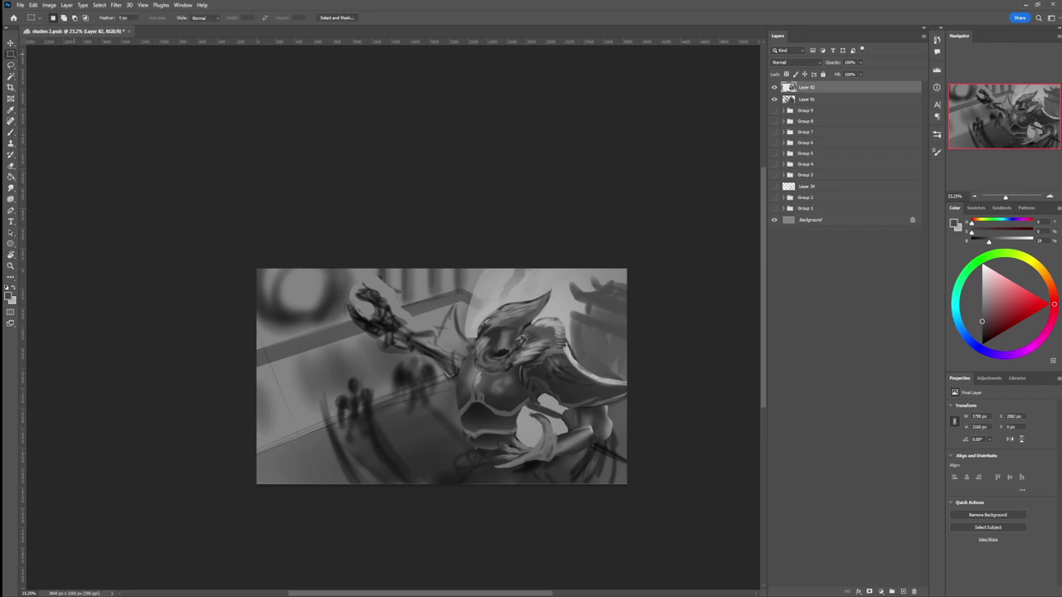
pyautogui.moveTo(594, 342); pyautogui.dragTo(611, 373)
pyautogui.hotkey('ctrl', 't')
pyautogui.moveTo(609, 311); pyautogui.dragTo(577, 349)
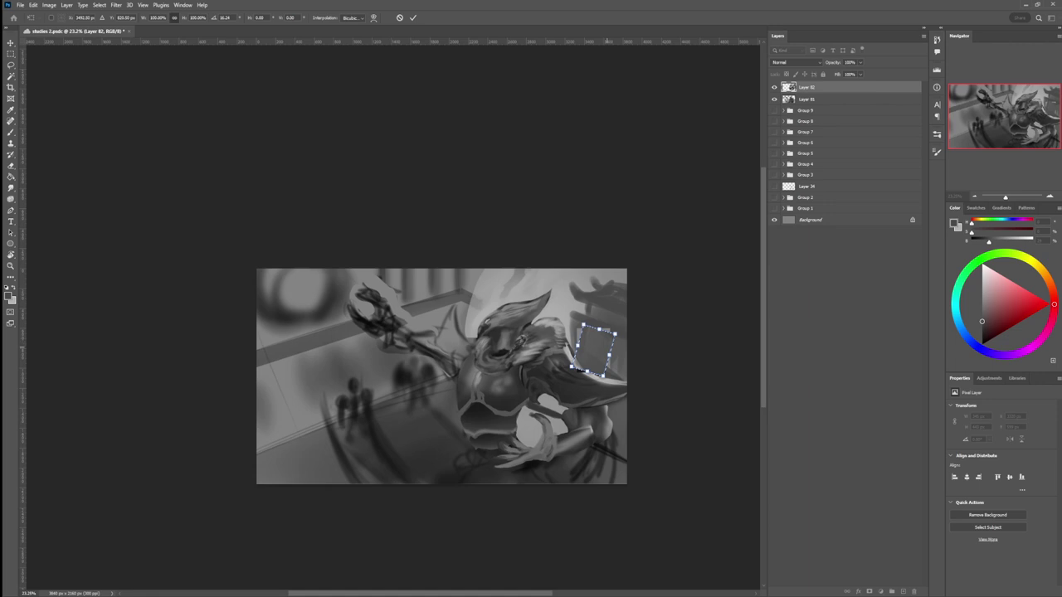
pyautogui.press('Return')
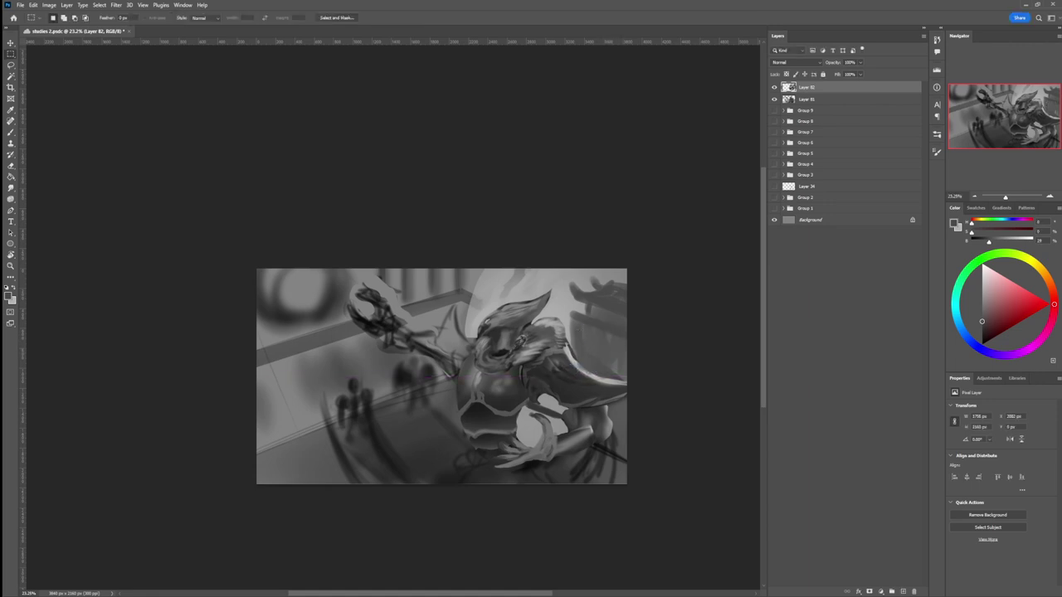
# - Paint a row of three tall light gray windows on the pagoda's wall, undoing unwanted strokes
pyautogui.press('b')
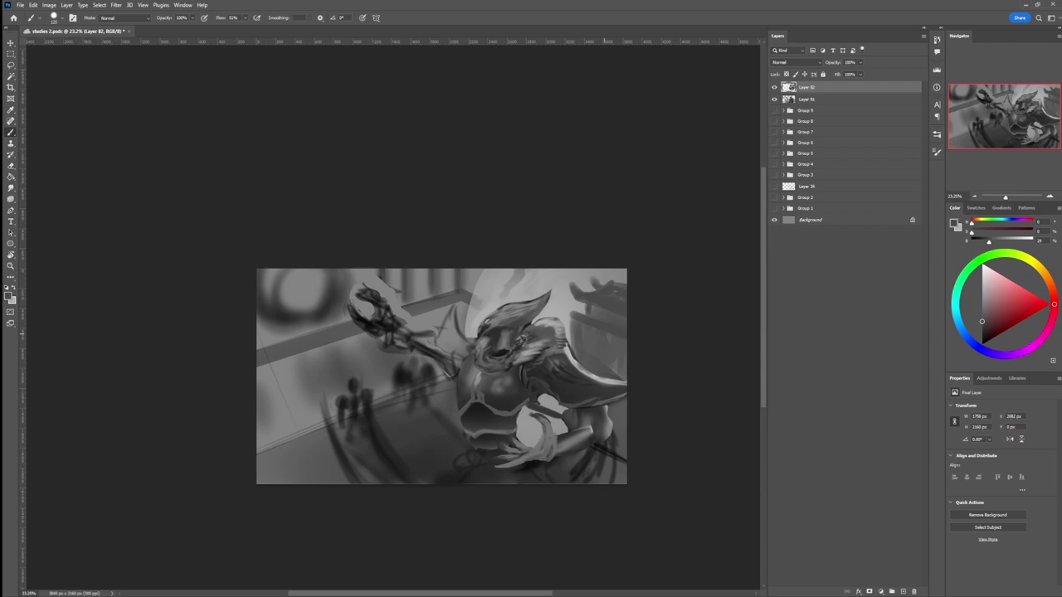
pyautogui.click(982, 292)
pyautogui.moveTo(585, 334); pyautogui.dragTo(585, 355)
pyautogui.moveTo(587, 333); pyautogui.dragTo(588, 338)
pyautogui.hotkey('ctrl', 'z')
pyautogui.hotkey('ctrl', 'z')
pyautogui.hotkey('ctrl', 'z')
pyautogui.moveTo(589, 334)
pyautogui.mouseDown()
pyautogui.moveTo(588, 354)
pyautogui.moveTo(608, 362)
pyautogui.moveTo(599, 354)
pyautogui.mouseUp()
pyautogui.hotkey('ctrl', 'z')
pyautogui.hotkey('ctrl', 'z')
pyautogui.hotkey('ctrl', 'z')
pyautogui.hotkey('ctrl', 'z')
pyautogui.hotkey('ctrl', 'shift', 'z')
pyautogui.hotkey('ctrl', 'shift', 'z')
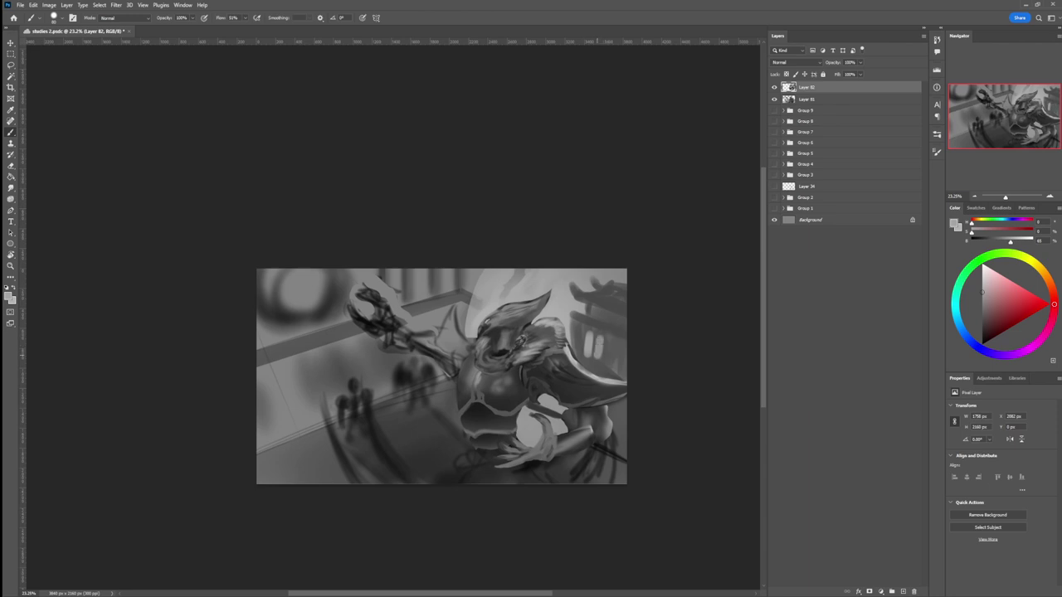
pyautogui.moveTo(610, 340); pyautogui.dragTo(607, 360)
pyautogui.moveTo(570, 347); pyautogui.dragTo(599, 373)
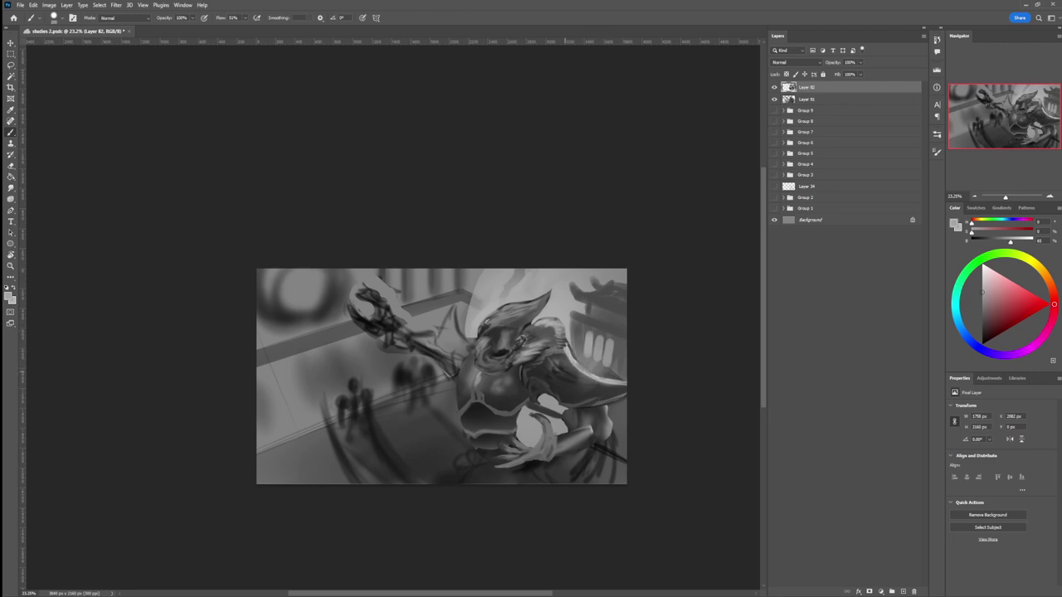
# - Brighten the upper rim of the creature's shoulder plate with sampled light gray and a lighter gray at 80% brightness
pyautogui.moveTo(511, 432); pyautogui.dragTo(487, 433)
pyautogui.moveTo(562, 408)
pyautogui.mouseDown()
pyautogui.moveTo(593, 404)
pyautogui.moveTo(559, 387)
pyautogui.mouseUp()
pyautogui.keyDown('alt'); pyautogui.click(566, 400); pyautogui.keyUp('alt')
pyautogui.keyDown('alt'); pyautogui.click(555, 364); pyautogui.keyUp('alt')
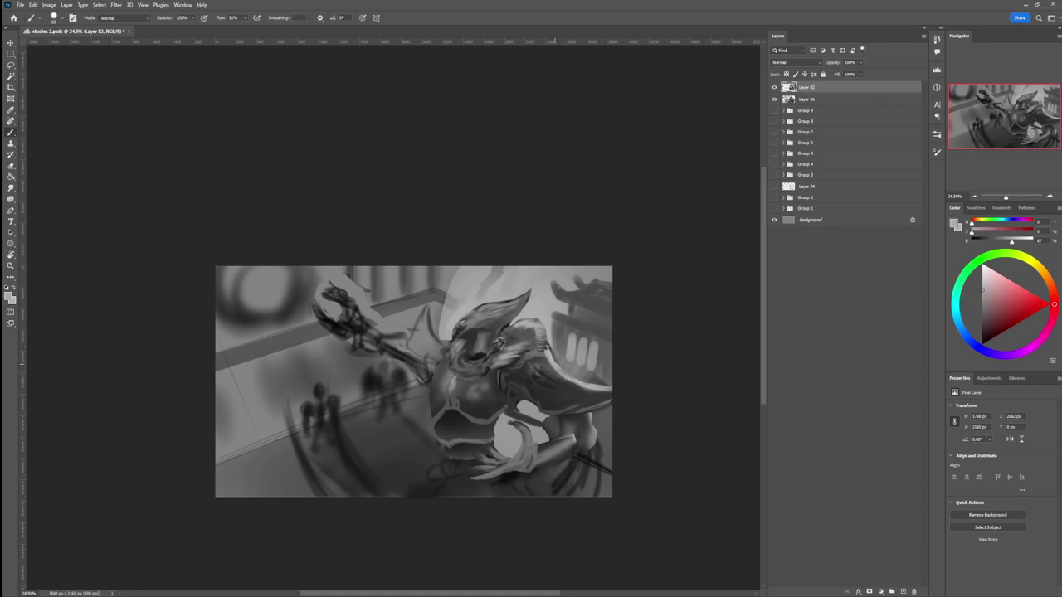
pyautogui.moveTo(553, 352)
pyautogui.mouseDown()
pyautogui.moveTo(574, 378)
pyautogui.moveTo(568, 372)
pyautogui.moveTo(610, 388)
pyautogui.mouseUp()
pyautogui.click(983, 280)
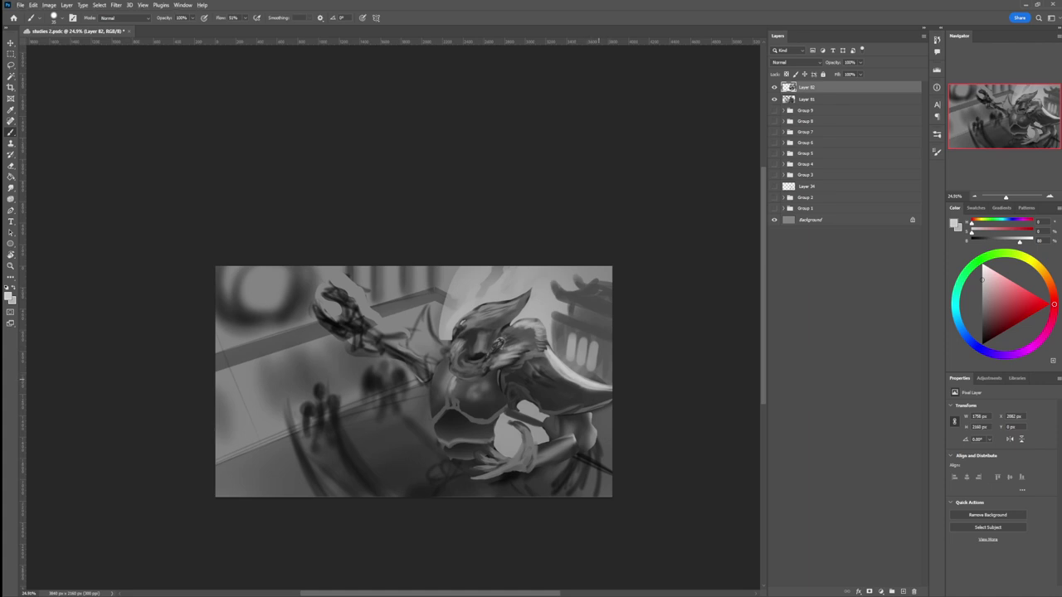
# - Shorten the pagoda's windows by painting sampled dark gray over the lower wall
pyautogui.keyDown('alt'); pyautogui.click(598, 373); pyautogui.keyUp('alt')
pyautogui.moveTo(611, 386)
pyautogui.mouseDown()
pyautogui.moveTo(561, 357)
pyautogui.moveTo(551, 333)
pyautogui.moveTo(564, 330)
pyautogui.moveTo(569, 358)
pyautogui.moveTo(602, 365)
pyautogui.moveTo(578, 357)
pyautogui.mouseUp()
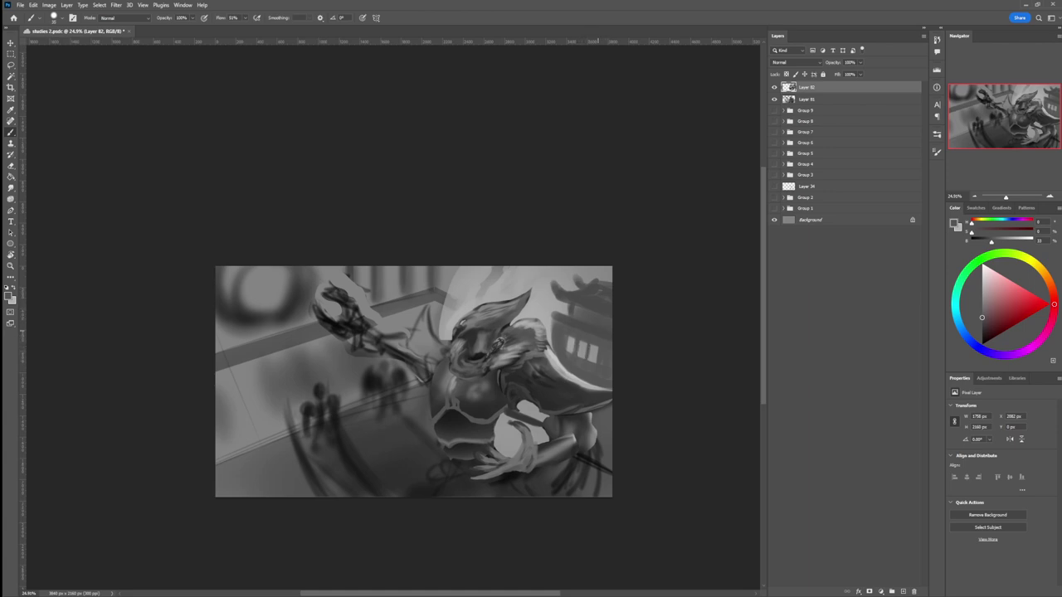
pyautogui.press('z')
pyautogui.moveTo(524, 400)
pyautogui.mouseDown()
pyautogui.moveTo(471, 400)
pyautogui.moveTo(528, 391)
pyautogui.moveTo(547, 375)
pyautogui.mouseUp()
pyautogui.press('b')
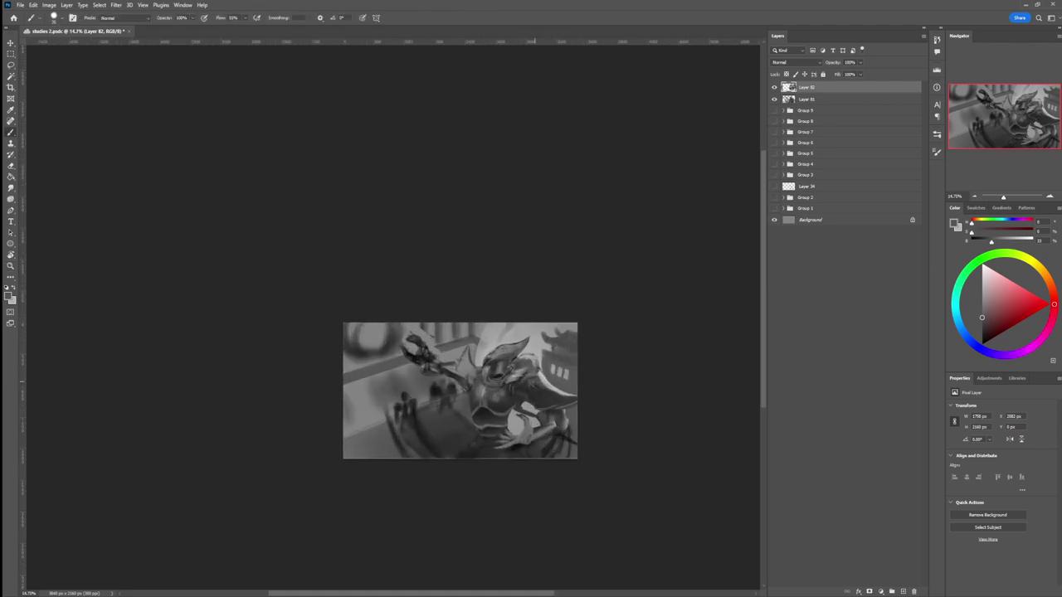
# - Paint a dark branching horn rising from the creature's head and trim its edges with sampled background grays
pyautogui.press('z')
pyautogui.moveTo(467, 399); pyautogui.dragTo(544, 344)
pyautogui.press('b')
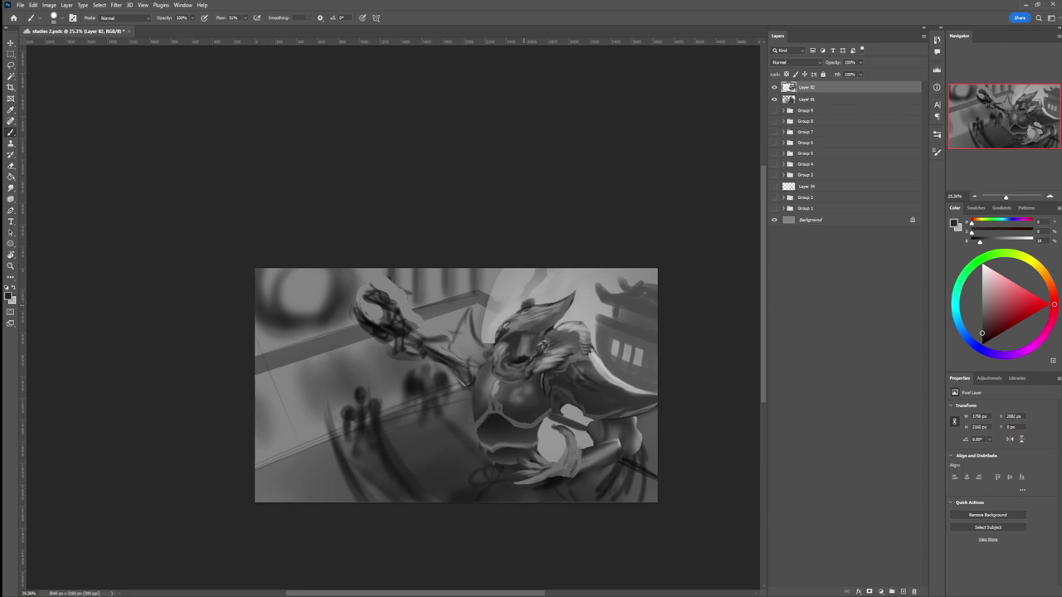
pyautogui.moveTo(527, 300)
pyautogui.mouseDown()
pyautogui.moveTo(526, 284)
pyautogui.moveTo(534, 300)
pyautogui.moveTo(537, 282)
pyautogui.moveTo(527, 279)
pyautogui.moveTo(539, 287)
pyautogui.moveTo(533, 272)
pyautogui.moveTo(556, 272)
pyautogui.moveTo(531, 281)
pyautogui.moveTo(527, 299)
pyautogui.mouseUp()
pyautogui.keyDown('alt'); pyautogui.click(568, 277); pyautogui.keyUp('alt')
pyautogui.keyDown('alt'); pyautogui.click(523, 285); pyautogui.keyUp('alt')
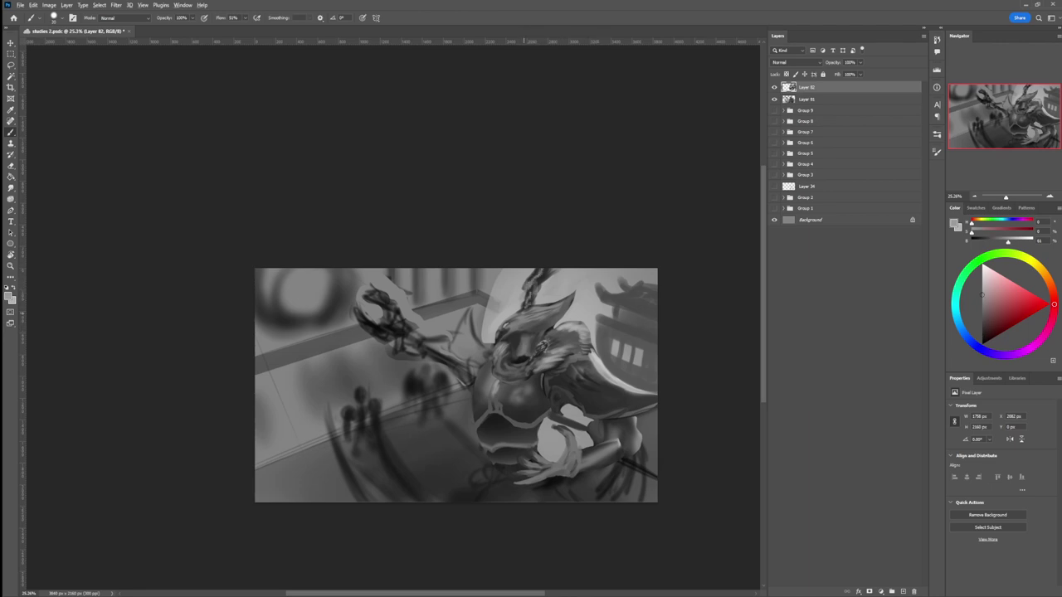
# - Blend the base of the dark horn into the creature's head crest with sampled grays
pyautogui.keyDown('alt'); pyautogui.click(521, 313); pyautogui.keyUp('alt')
pyautogui.moveTo(533, 307); pyautogui.dragTo(523, 310)
pyautogui.keyDown('alt'); pyautogui.click(524, 303); pyautogui.keyUp('alt')
pyautogui.moveTo(527, 307); pyautogui.dragTo(522, 307)
pyautogui.keyDown('alt'); pyautogui.click(543, 304); pyautogui.keyUp('alt')
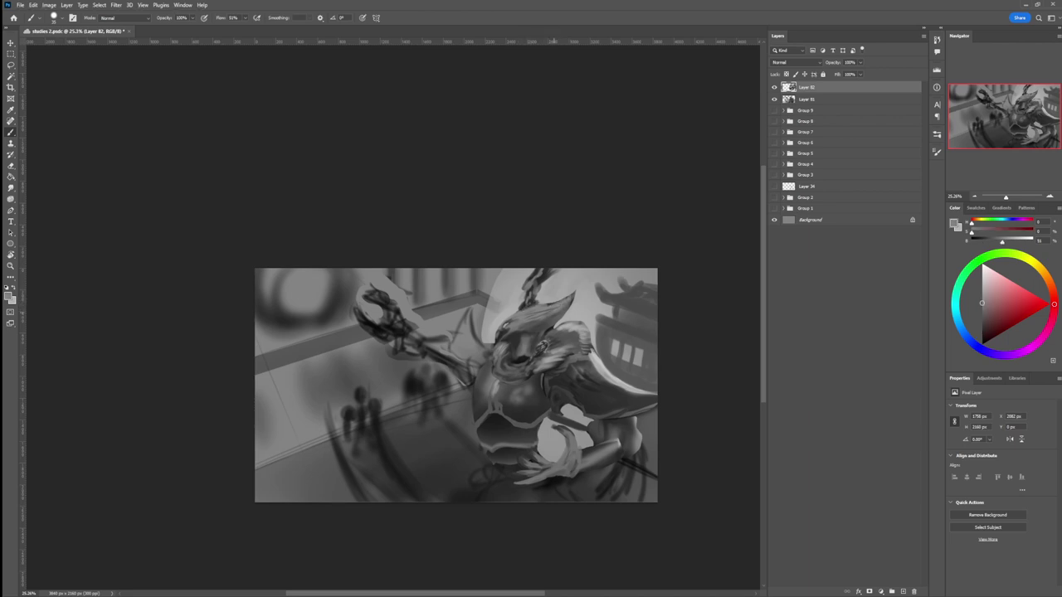
# - Refine the shading of the creature's crest and snout with sampled grays
pyautogui.keyDown('alt'); pyautogui.click(543, 323); pyautogui.keyUp('alt')
pyautogui.keyDown('alt'); pyautogui.click(523, 341); pyautogui.keyUp('alt')
pyautogui.keyDown('alt'); pyautogui.click(507, 353); pyautogui.keyUp('alt')
pyautogui.keyDown('alt'); pyautogui.click(501, 351); pyautogui.keyUp('alt')
pyautogui.keyDown('alt'); pyautogui.click(505, 347); pyautogui.keyUp('alt')
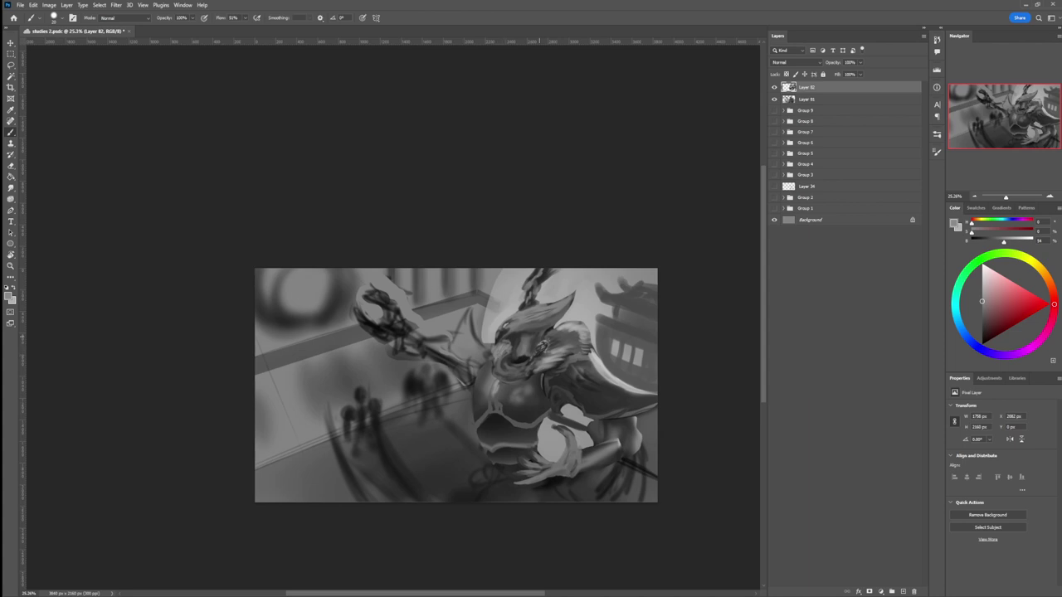
# - Paint hair strands along the creature's cheek and mane tufts, alternating sampled light and dark grays
pyautogui.keyDown('alt'); pyautogui.click(554, 447); pyautogui.keyUp('alt')
pyautogui.moveTo(536, 368)
pyautogui.mouseDown()
pyautogui.moveTo(565, 347)
pyautogui.moveTo(552, 339)
pyautogui.mouseUp()
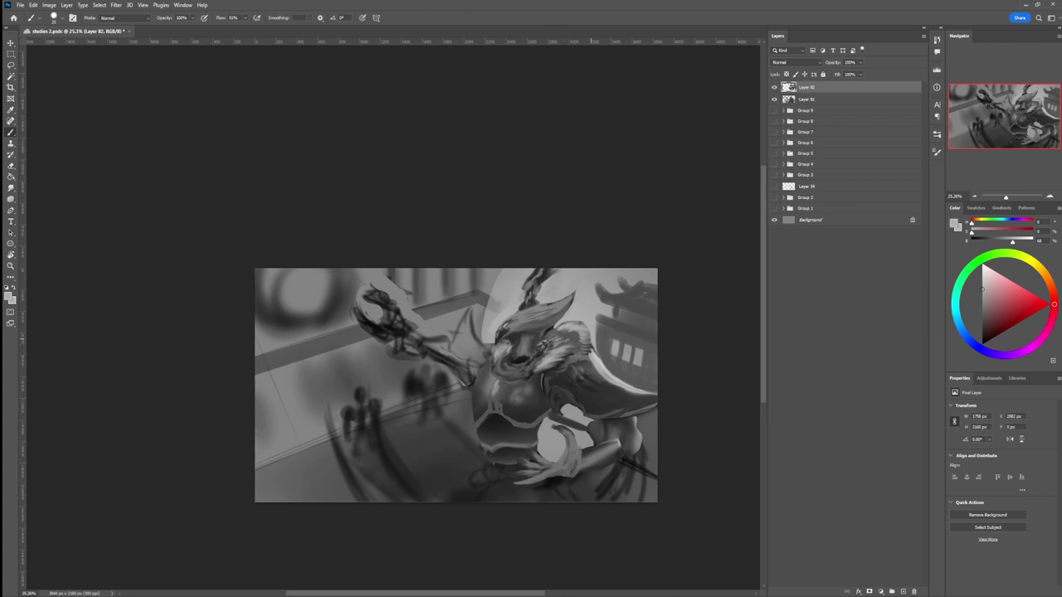
pyautogui.keyDown('alt'); pyautogui.click(574, 339); pyautogui.keyUp('alt')
pyautogui.moveTo(563, 326)
pyautogui.mouseDown()
pyautogui.moveTo(554, 321)
pyautogui.moveTo(562, 327)
pyautogui.mouseUp()
pyautogui.keyDown('alt'); pyautogui.click(572, 328); pyautogui.keyUp('alt')
pyautogui.keyDown('alt'); pyautogui.click(569, 329); pyautogui.keyUp('alt')
pyautogui.moveTo(566, 323); pyautogui.dragTo(573, 332)
pyautogui.keyDown('alt'); pyautogui.click(573, 342); pyautogui.keyUp('alt')
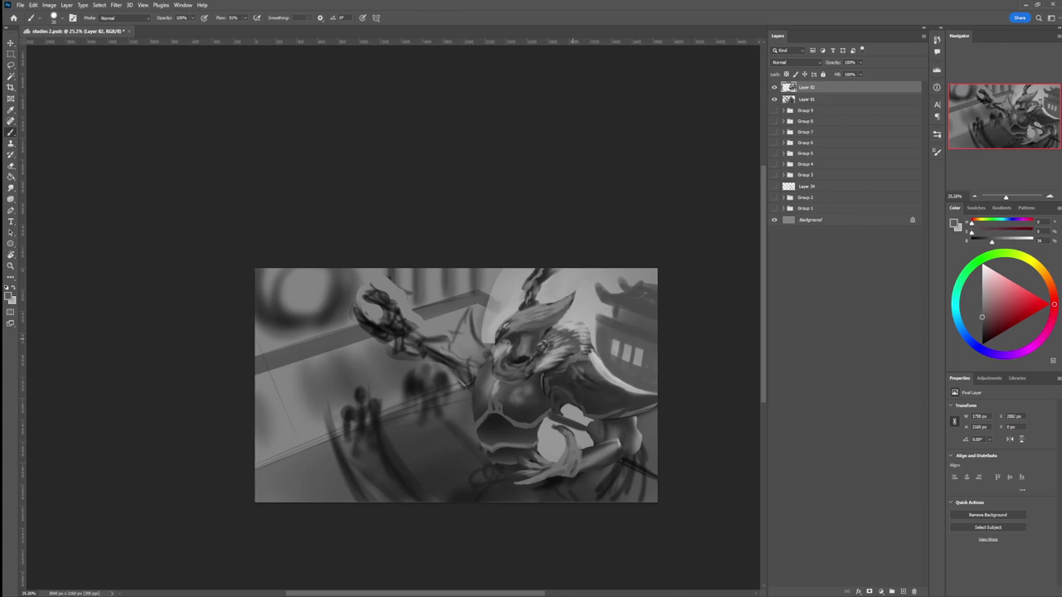
pyautogui.press('.')
pyautogui.keyDown('alt'); pyautogui.click(572, 390); pyautogui.keyUp('alt')
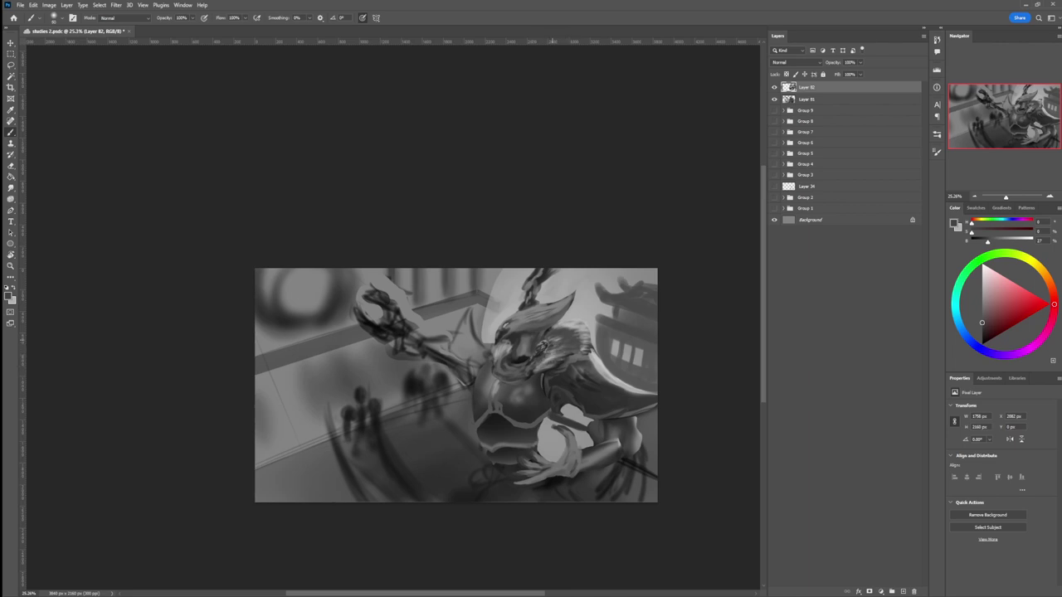
# - Select the pointed shoulder guard beside the creature's head with the Lasso and fill it with a sampled dark gray
pyautogui.press('z')
pyautogui.moveTo(532, 393); pyautogui.dragTo(481, 393)
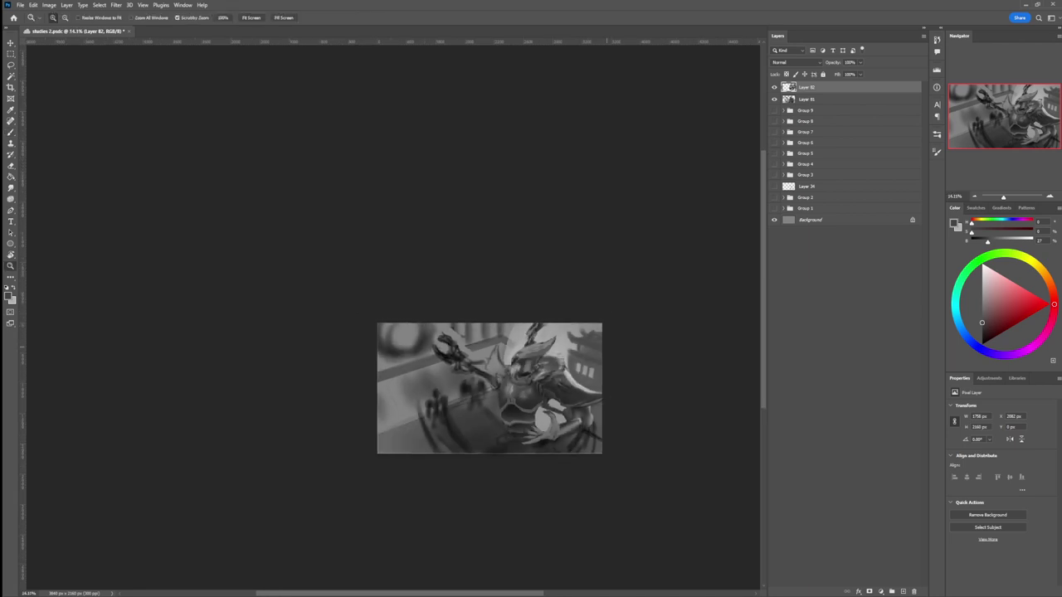
pyautogui.moveTo(546, 462); pyautogui.dragTo(510, 468)
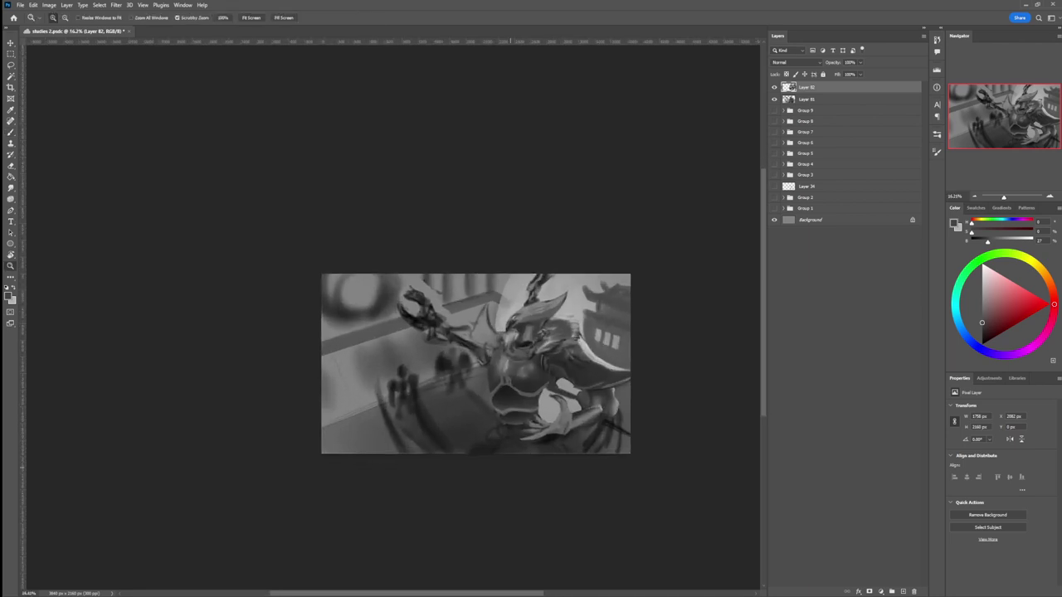
pyautogui.scroll(2, 481, 349)
pyautogui.press('l')
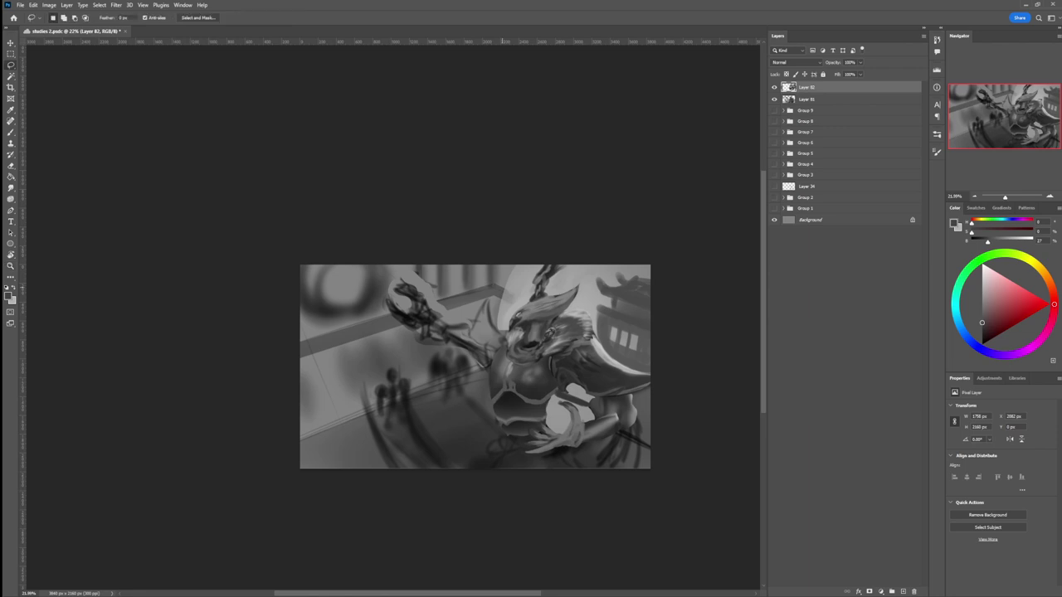
pyautogui.moveTo(496, 319)
pyautogui.mouseDown()
pyautogui.moveTo(487, 299)
pyautogui.moveTo(477, 313)
pyautogui.moveTo(481, 361)
pyautogui.moveTo(498, 331)
pyautogui.mouseUp()
pyautogui.press('b')
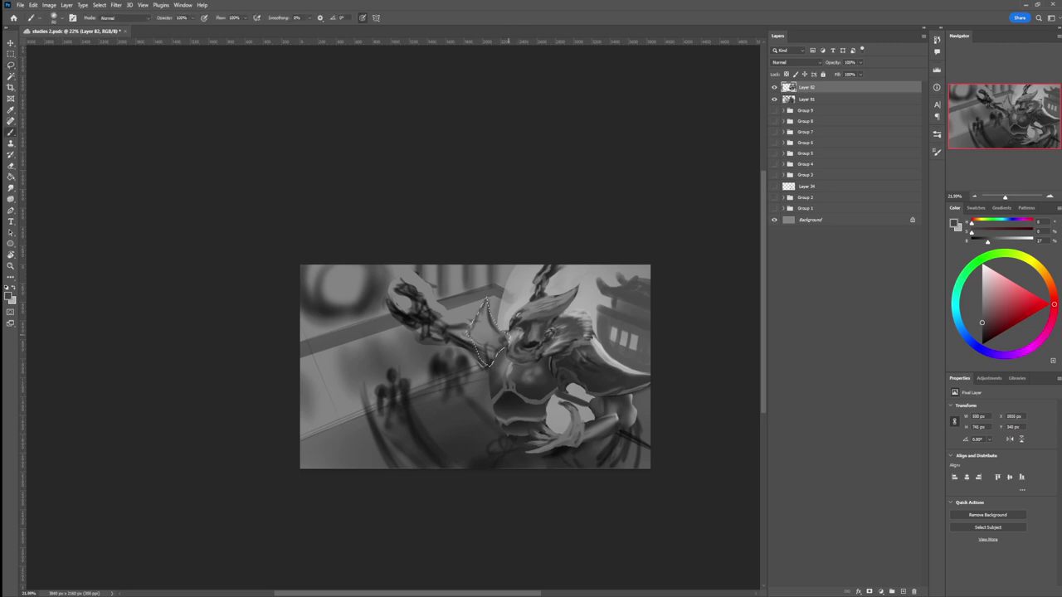
pyautogui.keyDown('alt'); pyautogui.click(592, 377); pyautogui.keyUp('alt')
pyautogui.press(']')
pyautogui.moveTo(482, 307)
pyautogui.mouseDown()
pyautogui.moveTo(487, 349)
pyautogui.moveTo(495, 325)
pyautogui.moveTo(502, 336)
pyautogui.mouseUp()
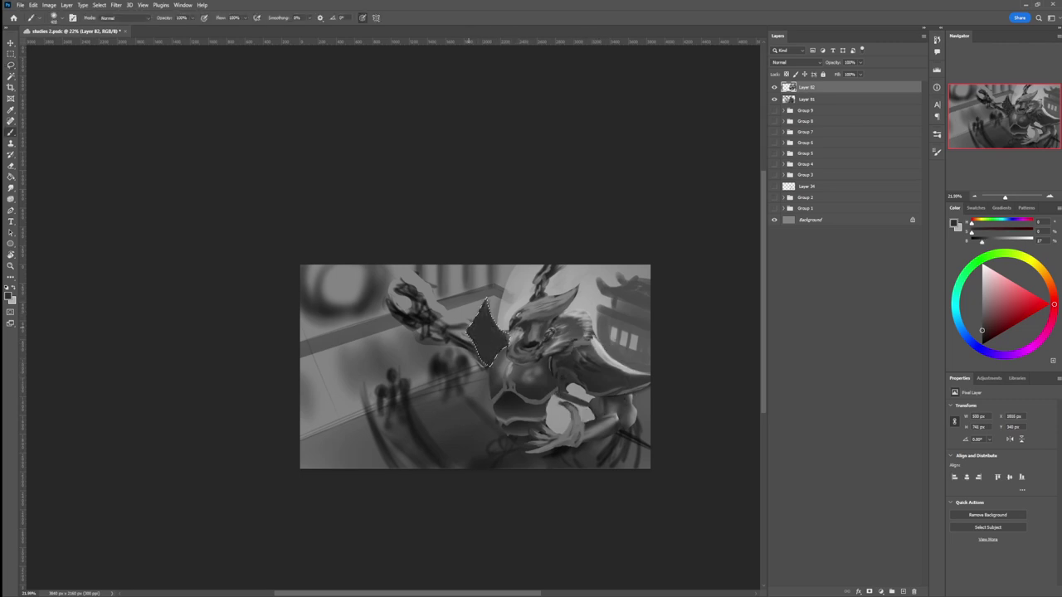
# - Paint a lighter gray rim along the shoulder guard's tip and edge inside the selection, and deselect
pyautogui.keyDown('alt'); pyautogui.click(606, 300); pyautogui.keyUp('alt')
pyautogui.press('[')
pyautogui.press('[')
pyautogui.press('[')
pyautogui.moveTo(487, 297); pyautogui.dragTo(490, 322)
pyautogui.press(']')
pyautogui.press(']')
pyautogui.press(']')
pyautogui.keyDown('alt'); pyautogui.click(485, 306); pyautogui.keyUp('alt')
pyautogui.moveTo(474, 323)
pyautogui.mouseDown()
pyautogui.moveTo(481, 307)
pyautogui.moveTo(469, 336)
pyautogui.moveTo(488, 365)
pyautogui.moveTo(500, 348)
pyautogui.moveTo(492, 363)
pyautogui.mouseUp()
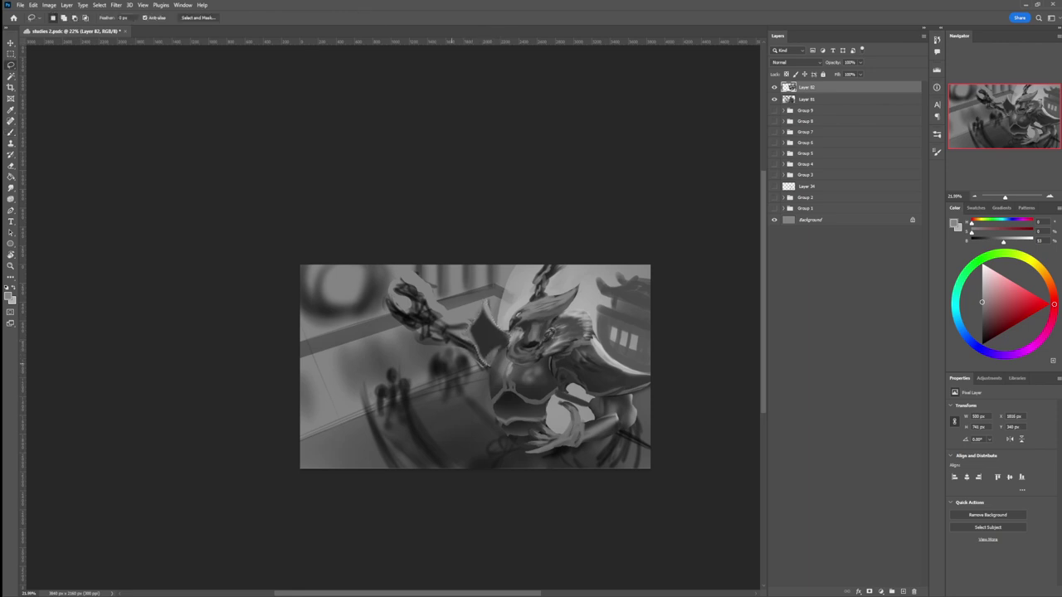
pyautogui.hotkey('ctrl', 'd')
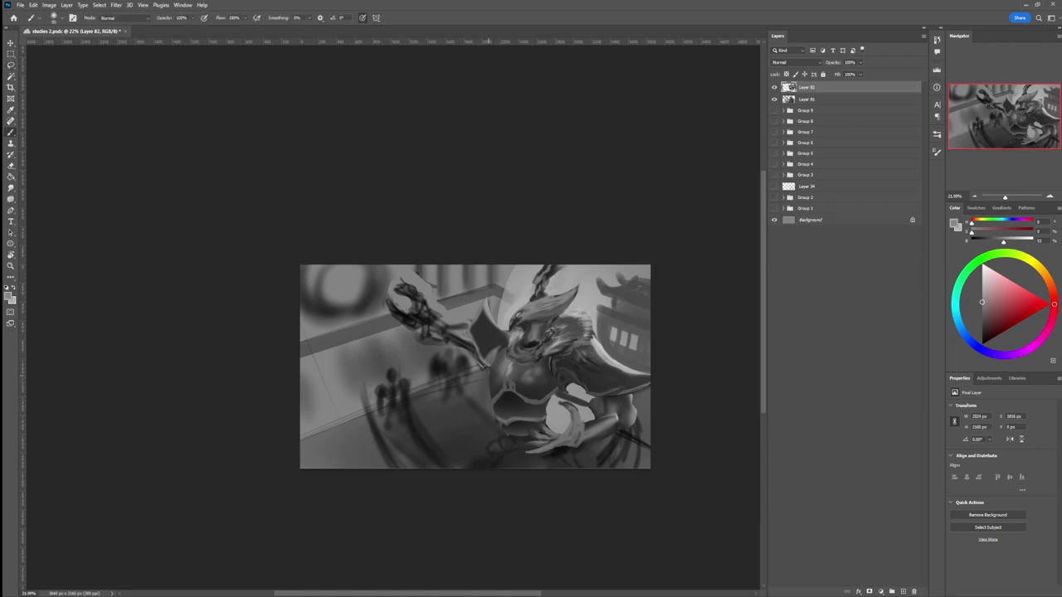
# - Blend the lower part and inner surface of the shoulder guard with sampled grays
pyautogui.moveTo(487, 370); pyautogui.dragTo(498, 351)
pyautogui.keyDown('alt'); pyautogui.click(491, 345); pyautogui.keyUp('alt')
pyautogui.keyDown('alt'); pyautogui.click(486, 359); pyautogui.keyUp('alt')
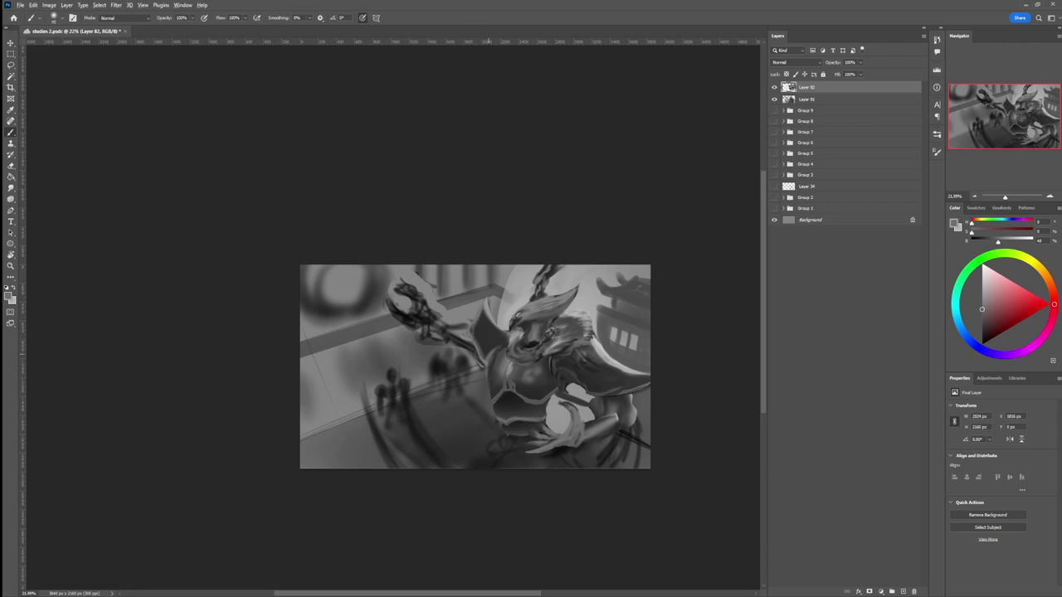
pyautogui.keyDown('alt'); pyautogui.click(492, 344); pyautogui.keyUp('alt')
pyautogui.keyDown('alt'); pyautogui.click(498, 360); pyautogui.keyUp('alt')
pyautogui.moveTo(500, 340); pyautogui.dragTo(482, 344)
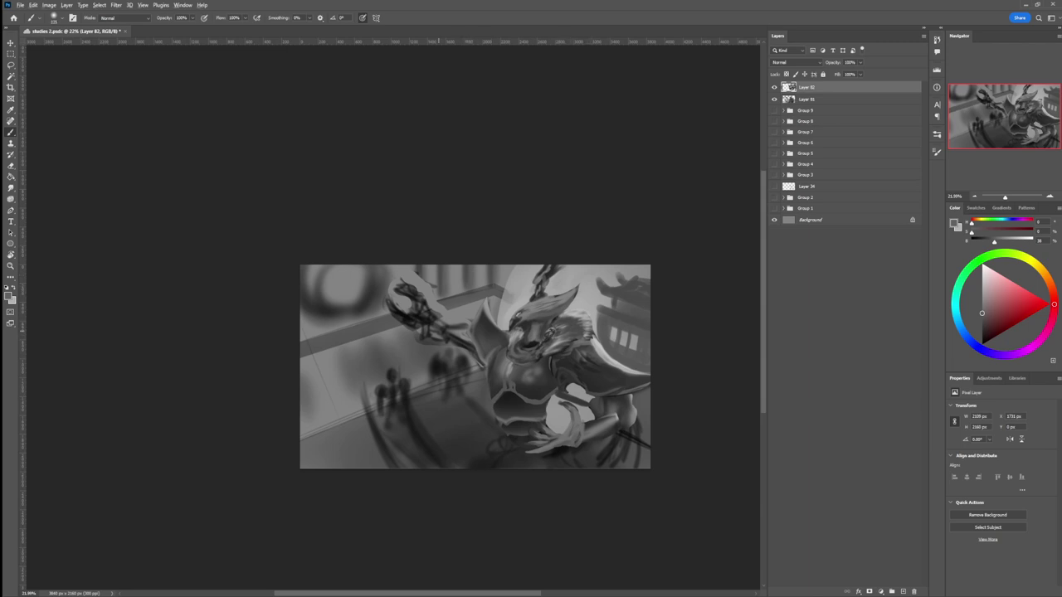
# - Paint dark strokes on the creature's raised forearm near the shoulder guard, sampling grays from the arm
pyautogui.keyDown('alt'); pyautogui.click(420, 317); pyautogui.keyUp('alt')
pyautogui.keyDown('alt'); pyautogui.click(434, 324); pyautogui.keyUp('alt')
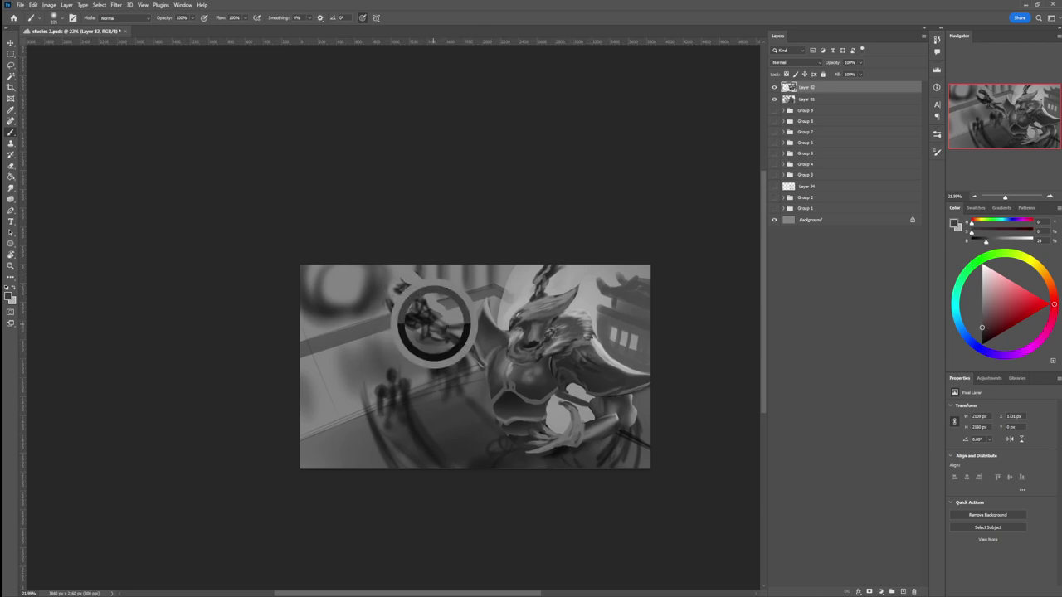
pyautogui.press('[')
pyautogui.press('[')
pyautogui.moveTo(561, 400); pyautogui.dragTo(582, 400)
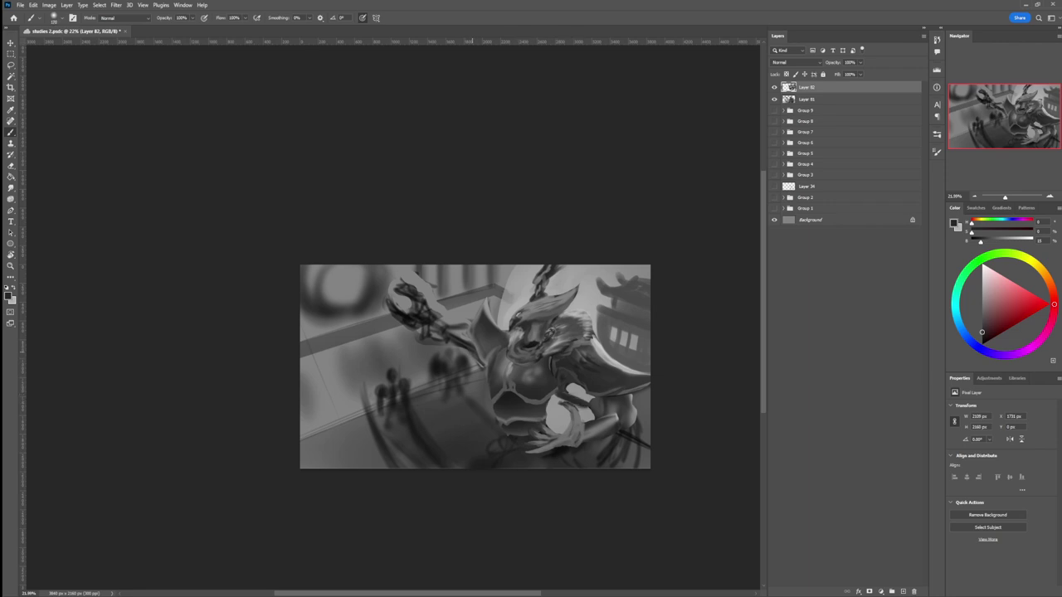
pyautogui.press('[')
pyautogui.press('[')
pyautogui.press('[')
pyautogui.press('[')
pyautogui.moveTo(463, 342)
pyautogui.mouseDown()
pyautogui.moveTo(475, 349)
pyautogui.moveTo(466, 338)
pyautogui.mouseUp()
pyautogui.keyDown('alt'); pyautogui.click(466, 338); pyautogui.keyUp('alt')
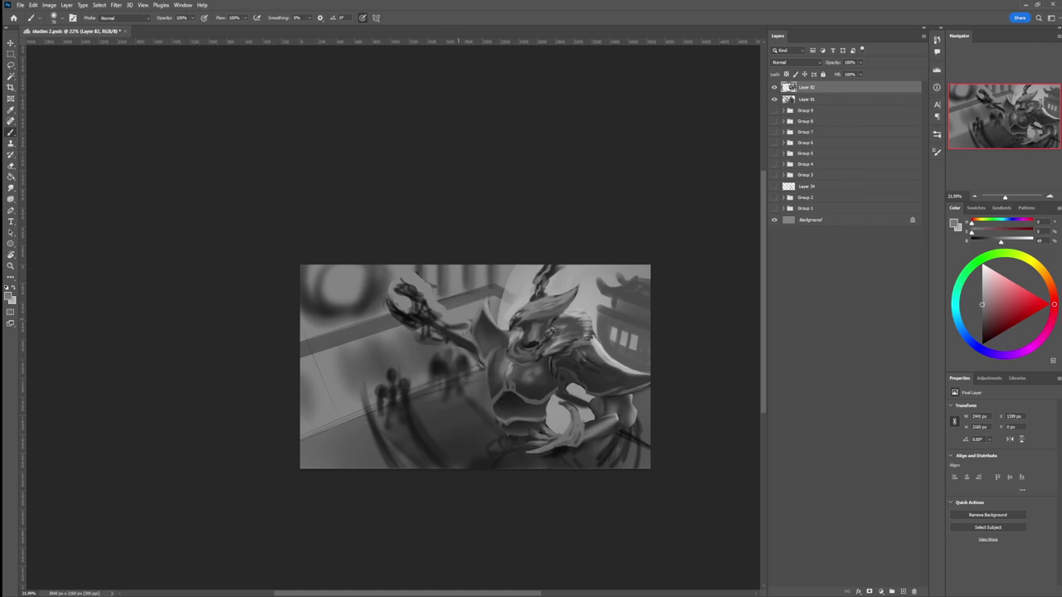
pyautogui.press('l')
pyautogui.moveTo(475, 325)
pyautogui.mouseDown()
pyautogui.moveTo(440, 324)
pyautogui.moveTo(467, 341)
pyautogui.moveTo(472, 333)
pyautogui.mouseUp()
pyautogui.hotkey('ctrl', 'z')
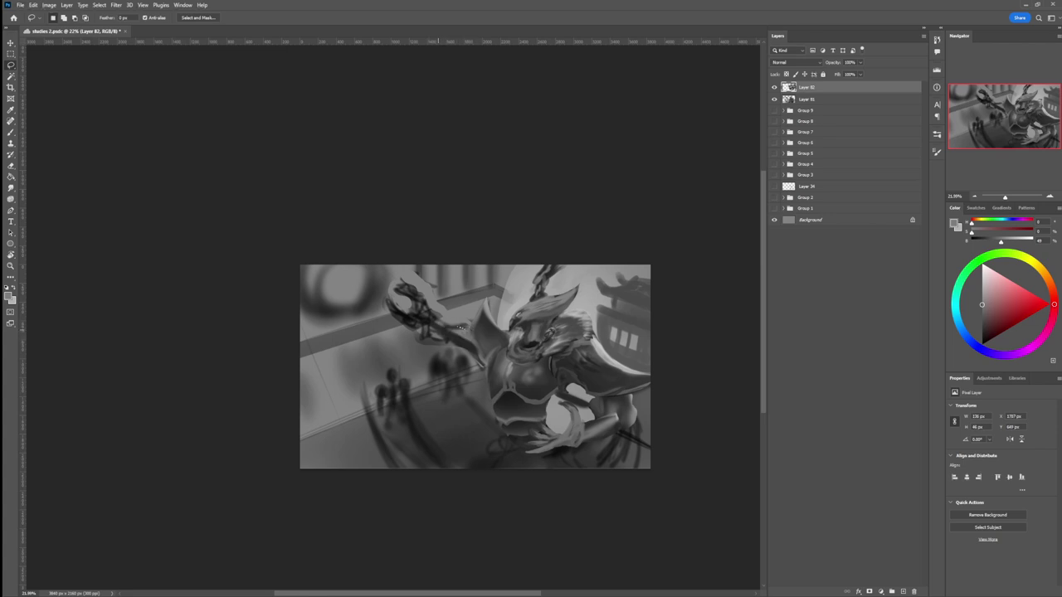
pyautogui.hotkey('ctrl', 'd')
pyautogui.press('b')
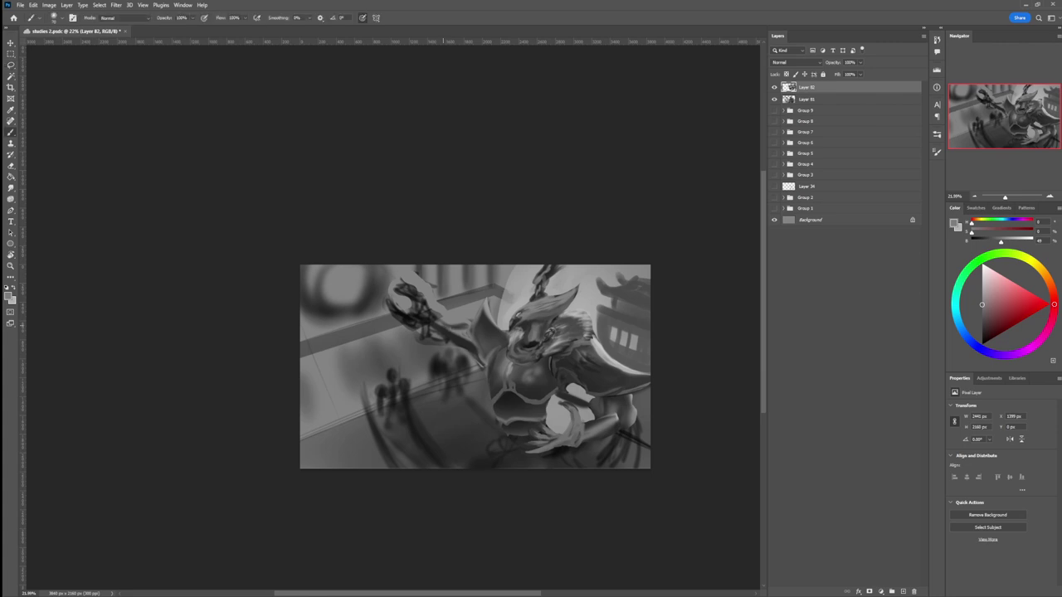
# - Paint the upper edge of the raised forearm with a light gray highlight and darker gray shading
pyautogui.moveTo(446, 328); pyautogui.dragTo(469, 325)
pyautogui.click(982, 284)
pyautogui.moveTo(457, 328); pyautogui.dragTo(471, 326)
pyautogui.click(982, 317)
pyautogui.moveTo(446, 327)
pyautogui.mouseDown()
pyautogui.moveTo(470, 336)
pyautogui.moveTo(448, 326)
pyautogui.mouseUp()
pyautogui.press('[')
pyautogui.press('[')
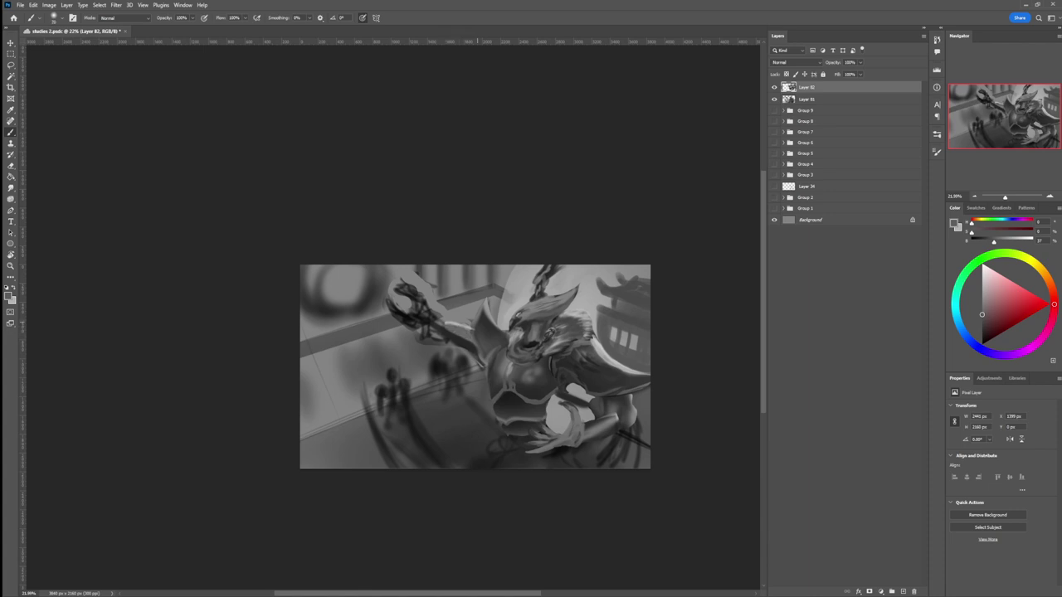
# - Refine the joint between the raised arm and the shoulder guard with sampled grays
pyautogui.keyDown('alt'); pyautogui.click(474, 317); pyautogui.keyUp('alt')
pyautogui.moveTo(474, 333); pyautogui.dragTo(476, 344)
pyautogui.keyDown('alt'); pyautogui.click(474, 333); pyautogui.keyUp('alt')
pyautogui.keyDown('alt'); pyautogui.click(473, 335); pyautogui.keyUp('alt')
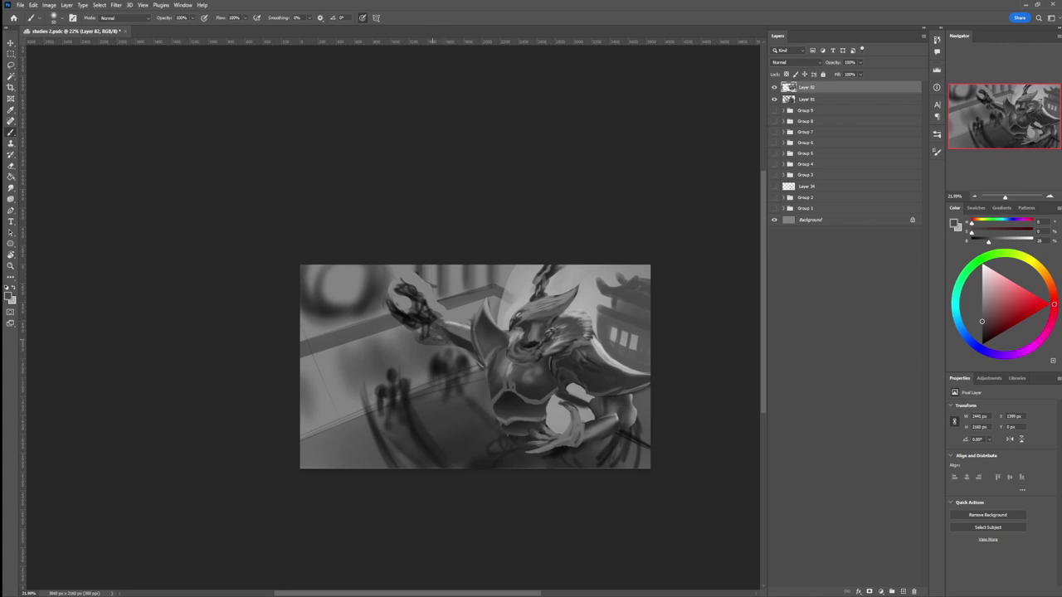
# - Shape the wrist and forearm of the raised arm with alternating sampled light grays and a dark gray
pyautogui.keyDown('alt'); pyautogui.click(454, 328); pyautogui.keyUp('alt')
pyautogui.keyDown('alt'); pyautogui.click(458, 324); pyautogui.keyUp('alt')
pyautogui.keyDown('alt'); pyautogui.click(446, 342); pyautogui.keyUp('alt')
pyautogui.keyDown('alt'); pyautogui.click(457, 318); pyautogui.keyUp('alt')
pyautogui.keyDown('alt'); pyautogui.click(467, 325); pyautogui.keyUp('alt')
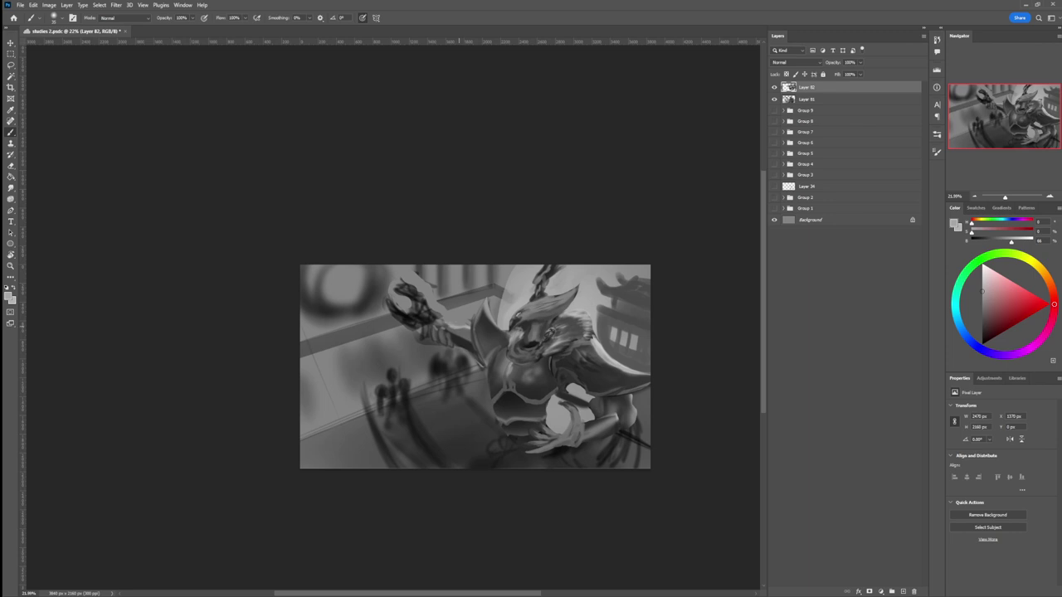
pyautogui.keyDown('alt'); pyautogui.click(463, 332); pyautogui.keyUp('alt')
pyautogui.click(981, 327)
pyautogui.moveTo(459, 350); pyautogui.dragTo(461, 349)
# - Lighten the background behind the creature's torso and head with a large soft light gray brush on Layer 81
pyautogui.press('z')
pyautogui.moveTo(502, 332); pyautogui.dragTo(456, 332)
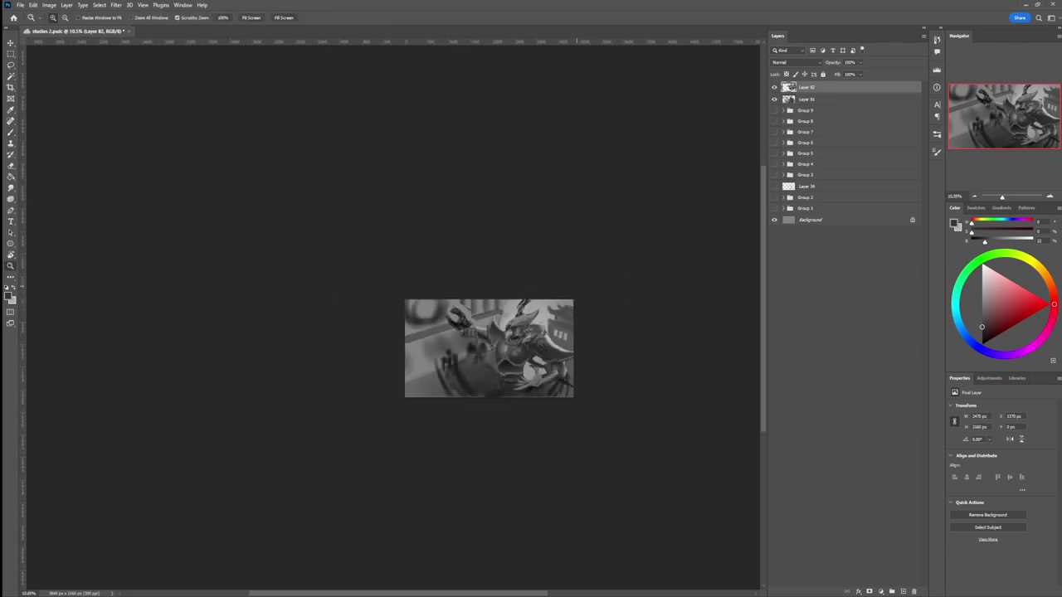
pyautogui.moveTo(502, 391); pyautogui.dragTo(592, 391)
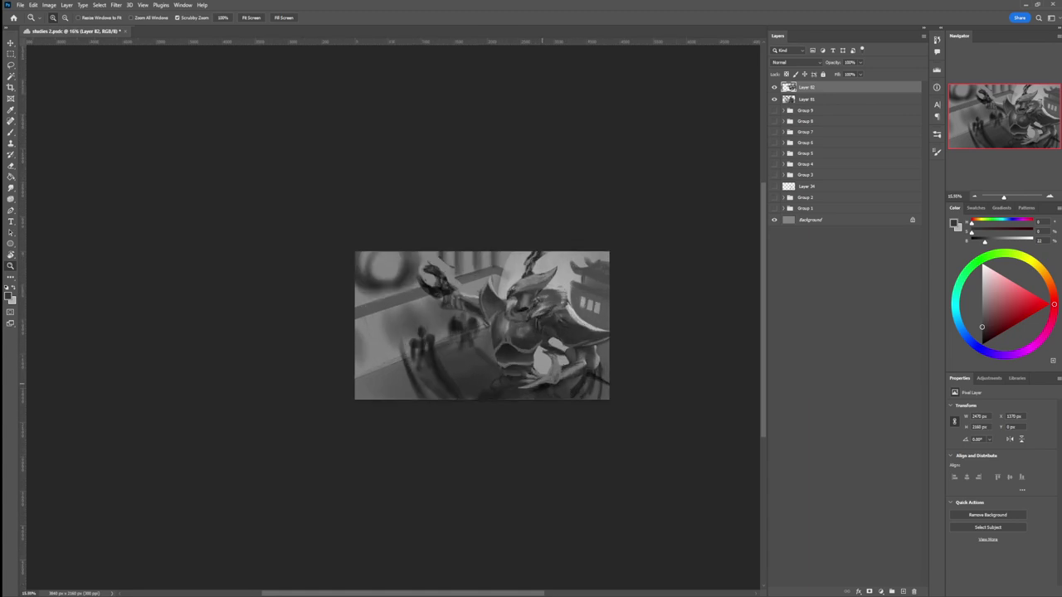
pyautogui.moveTo(507, 380); pyautogui.dragTo(521, 374)
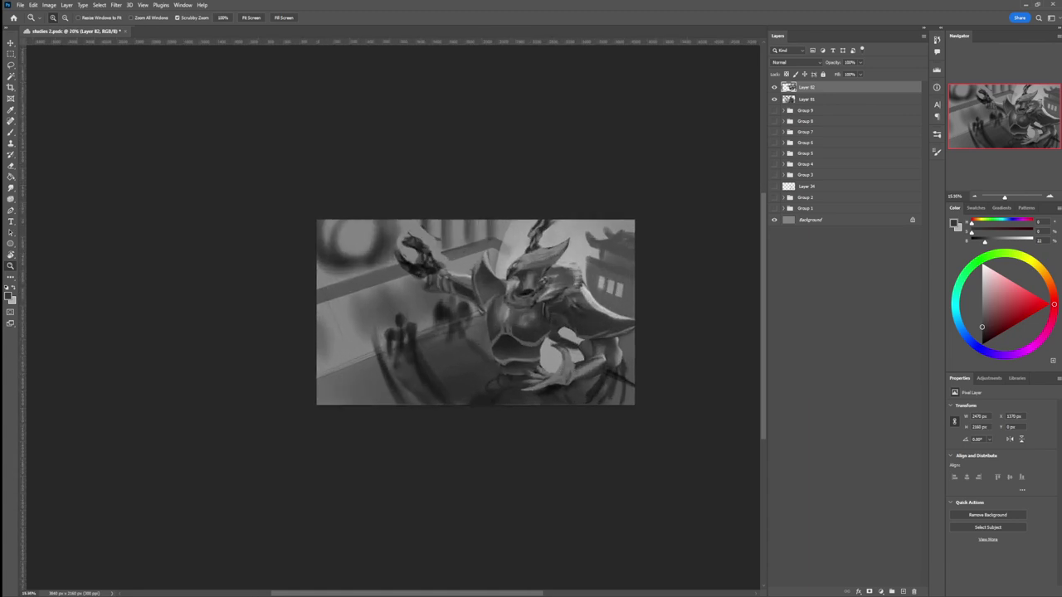
pyautogui.press('l')
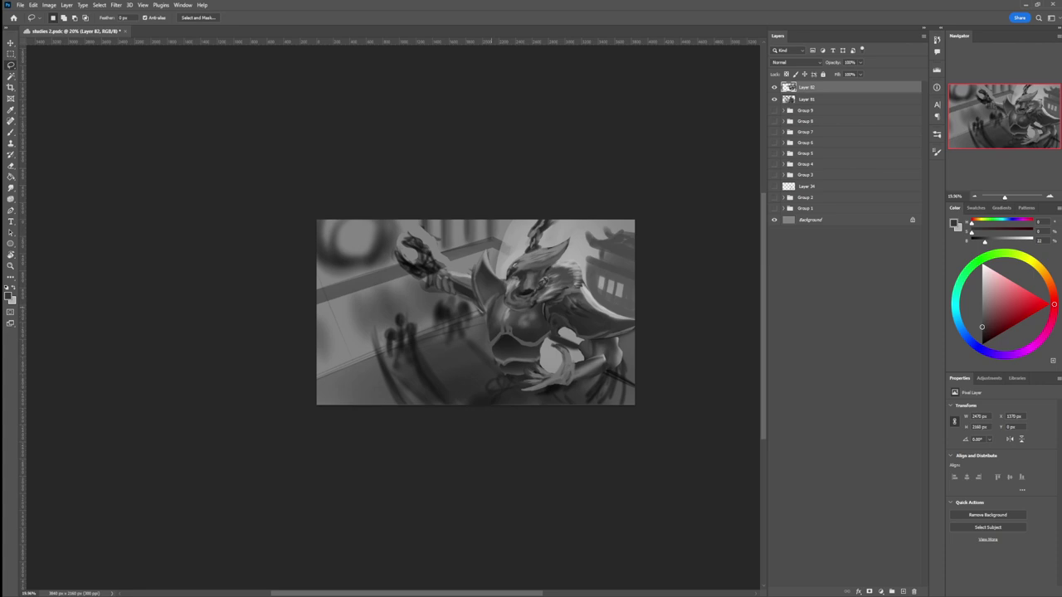
pyautogui.click(774, 87)
pyautogui.click(774, 87)
pyautogui.click(808, 99)
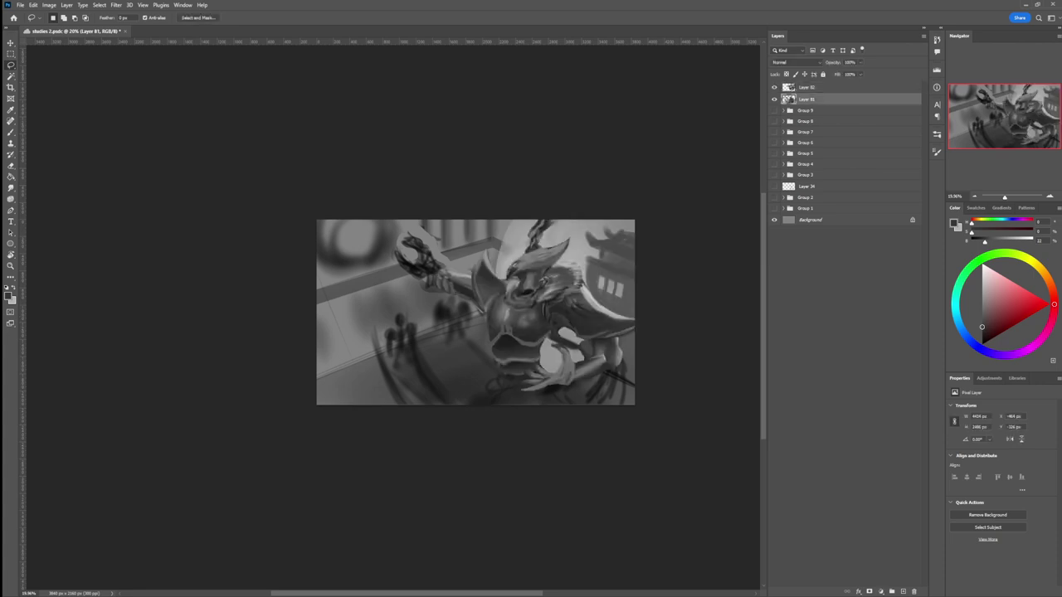
pyautogui.press('b')
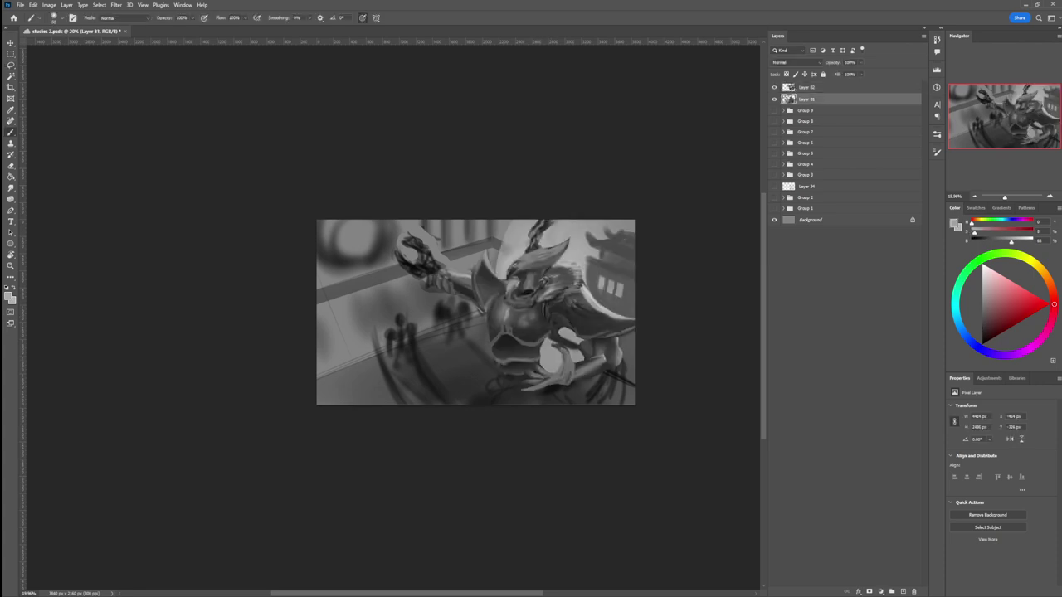
pyautogui.press('x')
pyautogui.moveTo(481, 325)
pyautogui.mouseDown()
pyautogui.moveTo(485, 374)
pyautogui.moveTo(471, 326)
pyautogui.moveTo(485, 370)
pyautogui.moveTo(468, 398)
pyautogui.moveTo(442, 352)
pyautogui.moveTo(484, 358)
pyautogui.mouseUp()
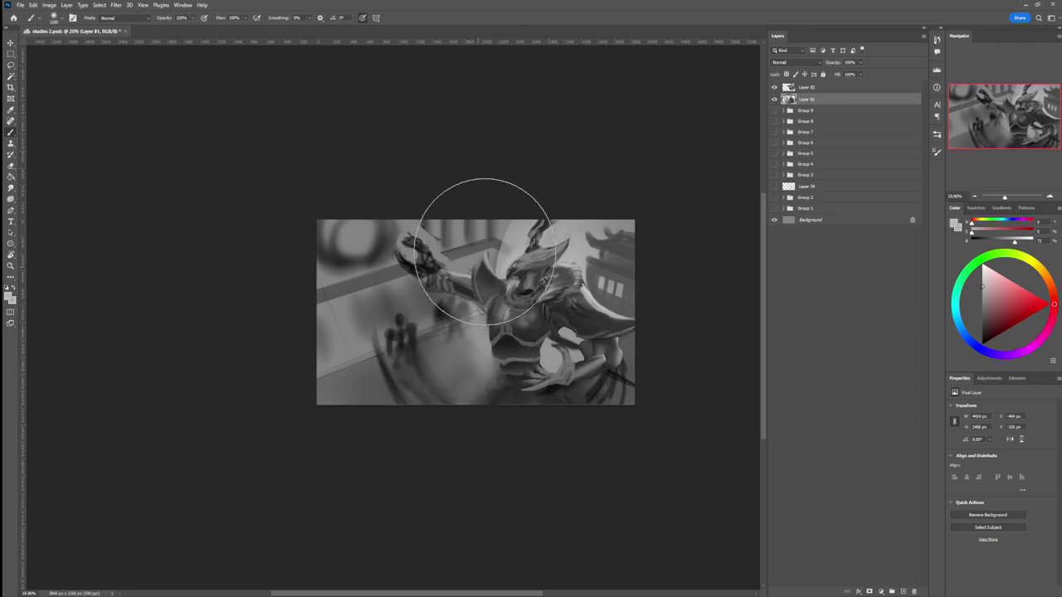
pyautogui.moveTo(482, 247)
pyautogui.mouseDown()
pyautogui.moveTo(481, 259)
pyautogui.moveTo(499, 239)
pyautogui.mouseUp()
pyautogui.press(']')
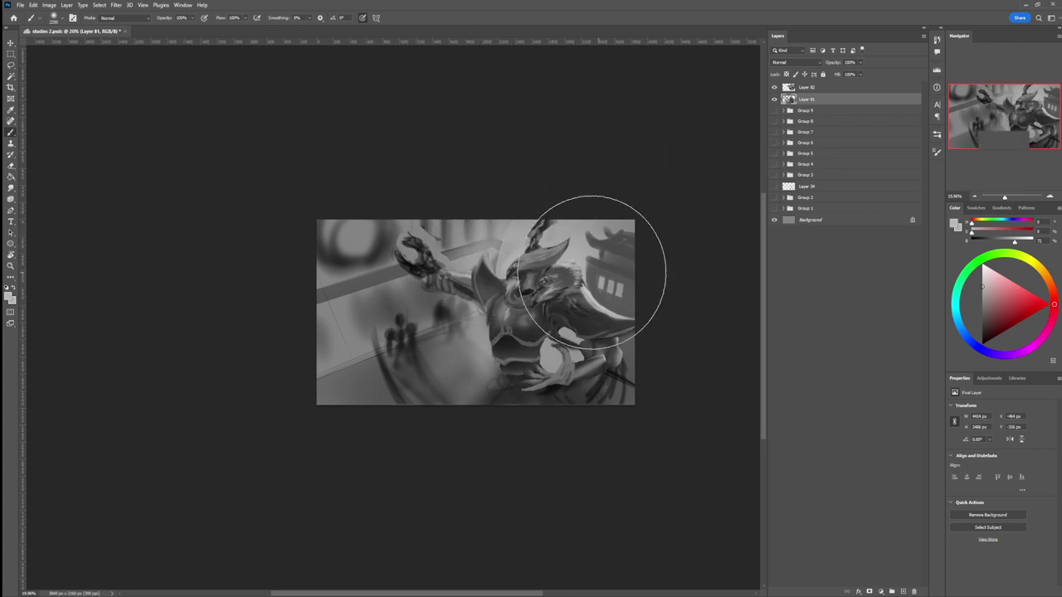
# - Save the document and lighten the background around the pagoda and below the creature's elbow with soft light gray
pyautogui.hotkey('ctrl', 's')
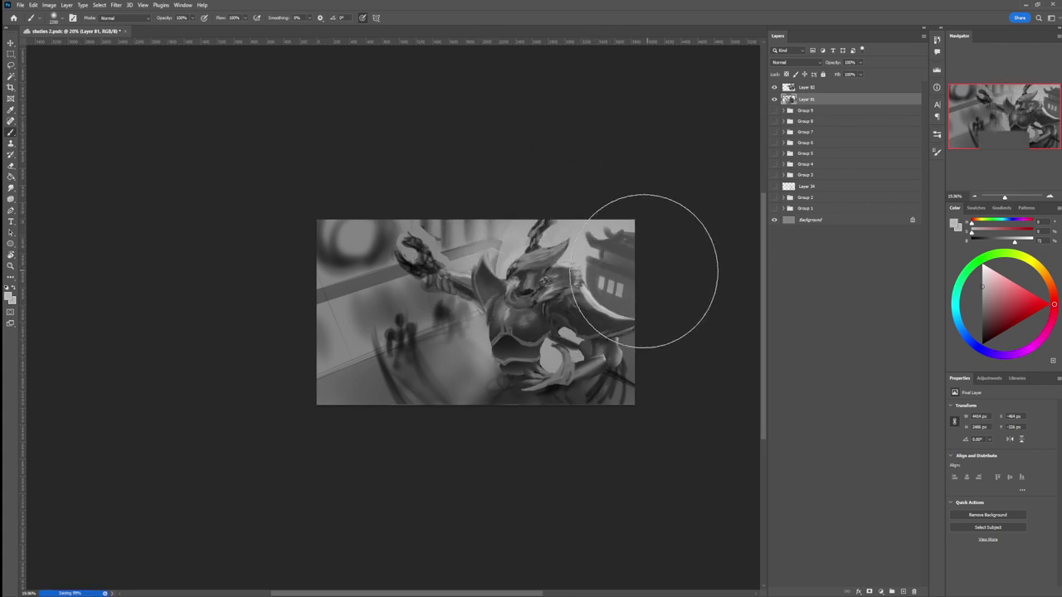
pyautogui.moveTo(628, 279)
pyautogui.mouseDown()
pyautogui.moveTo(631, 372)
pyautogui.moveTo(606, 389)
pyautogui.mouseUp()
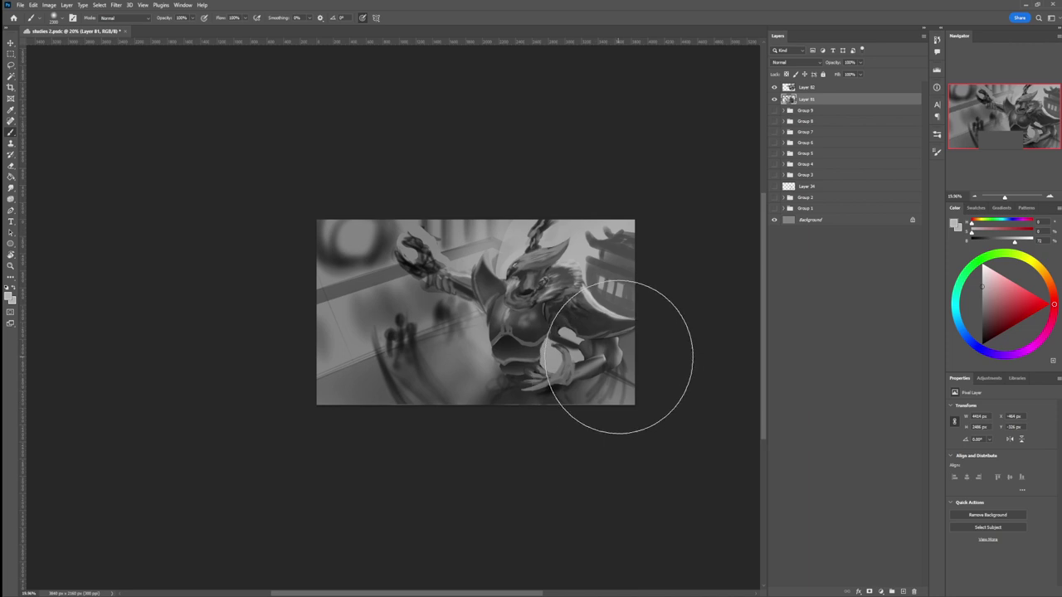
pyautogui.moveTo(633, 335)
pyautogui.mouseDown()
pyautogui.moveTo(591, 422)
pyautogui.moveTo(637, 330)
pyautogui.moveTo(568, 402)
pyautogui.mouseUp()
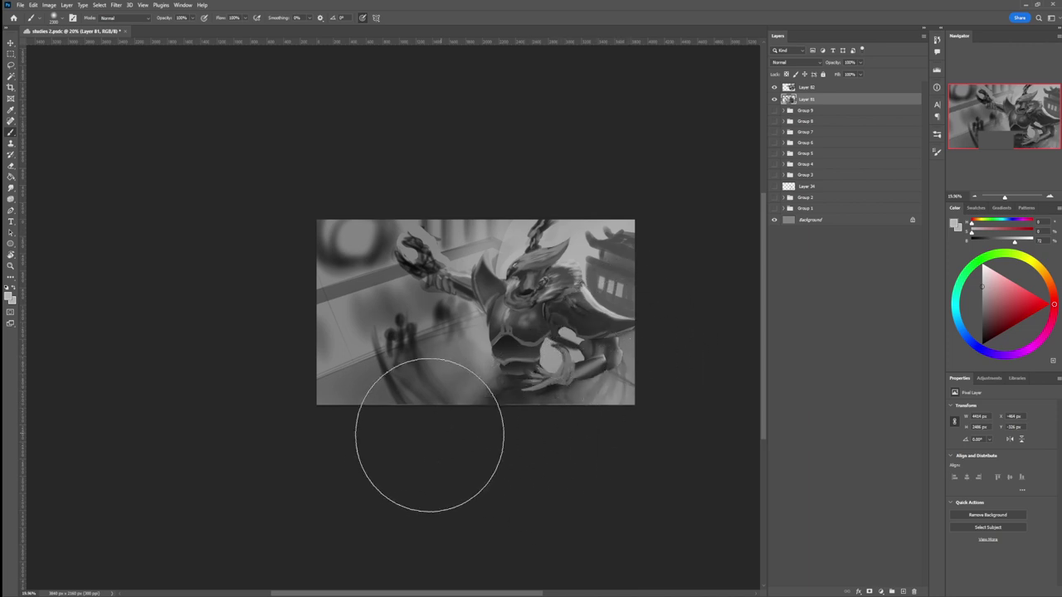
# - On Layer 82, lasso a mound shape beneath the creature's waist and hand, fill it with near-black, and deselect
pyautogui.press('l')
pyautogui.click(808, 87)
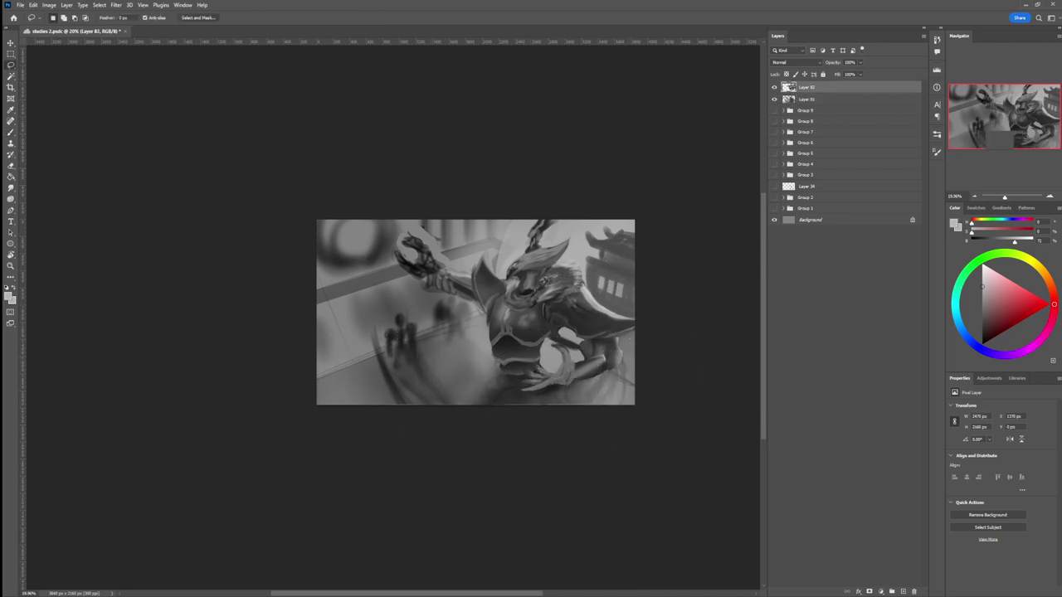
pyautogui.moveTo(503, 372)
pyautogui.mouseDown()
pyautogui.moveTo(493, 383)
pyautogui.moveTo(543, 406)
pyautogui.moveTo(602, 406)
pyautogui.moveTo(545, 388)
pyautogui.moveTo(475, 405)
pyautogui.moveTo(606, 450)
pyautogui.moveTo(552, 457)
pyautogui.moveTo(556, 390)
pyautogui.mouseUp()
pyautogui.press('b')
pyautogui.press('d')
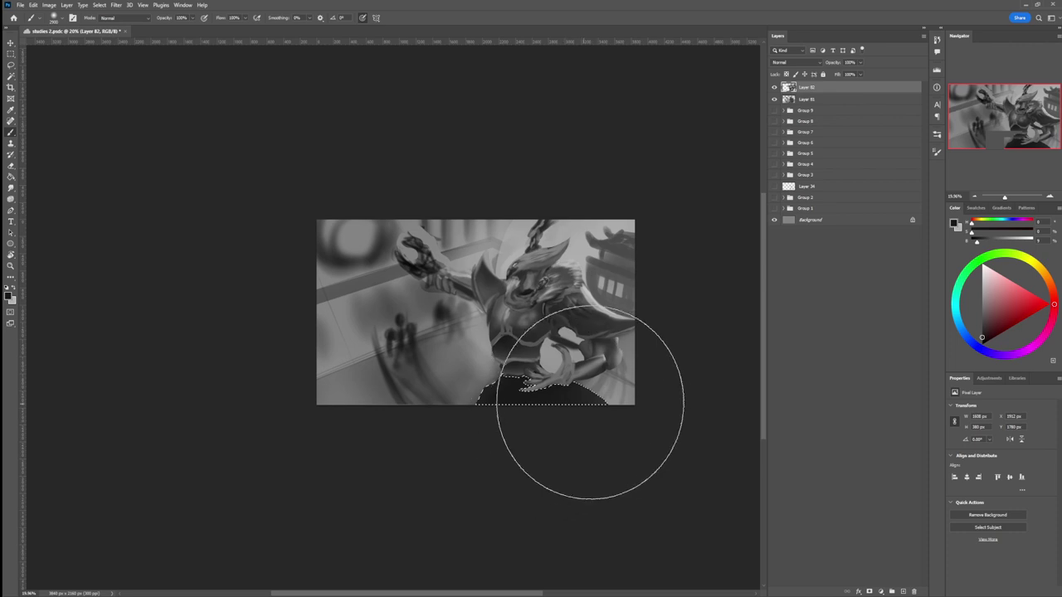
pyautogui.press('l')
pyautogui.hotkey('ctrl', 'd')
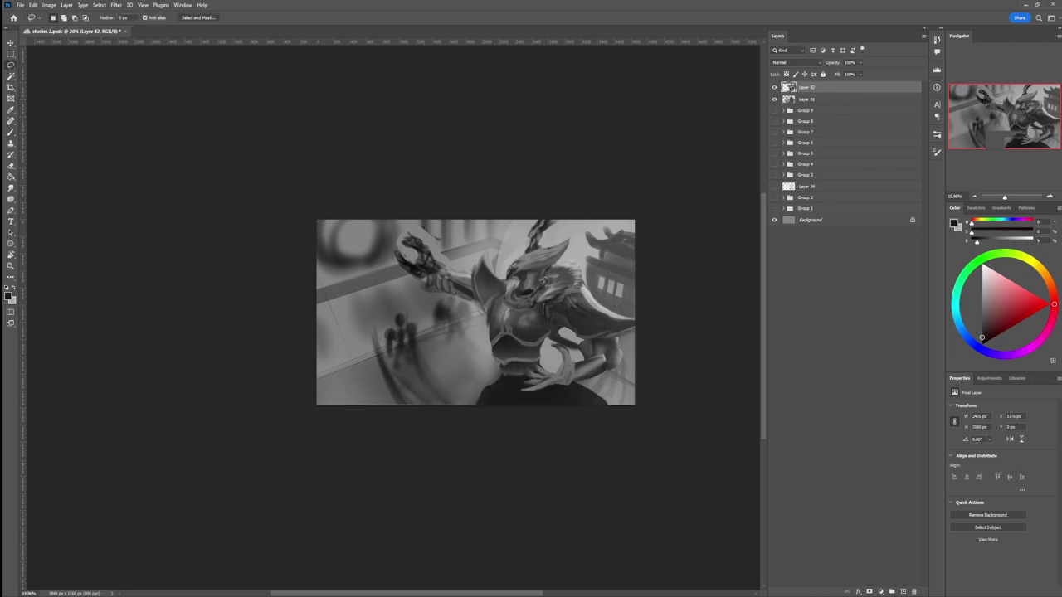
# - Paint curved dark strands below the creature's elbow with a smaller brush and separate them with sampled light gray
pyautogui.press('b')
pyautogui.press('[')
pyautogui.press('[')
pyautogui.press('[')
pyautogui.press('[')
pyautogui.press('[')
pyautogui.press('[')
pyautogui.press('[')
pyautogui.press('[')
pyautogui.press('[')
pyautogui.press('[')
pyautogui.press('[')
pyautogui.press('[')
pyautogui.press('[')
pyautogui.press('[')
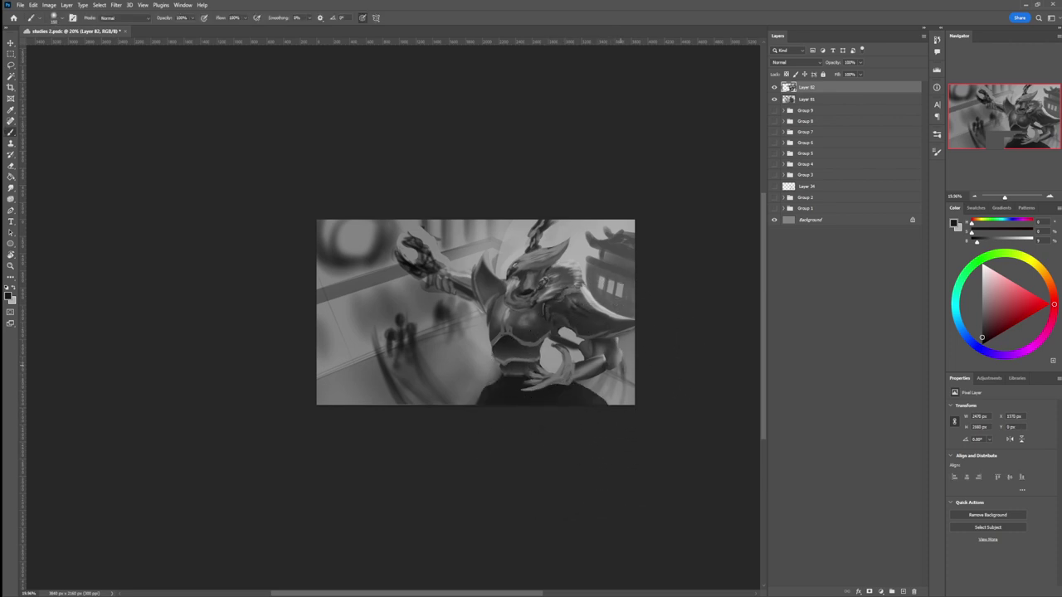
pyautogui.moveTo(624, 367)
pyautogui.mouseDown()
pyautogui.moveTo(624, 398)
pyautogui.moveTo(594, 395)
pyautogui.moveTo(624, 379)
pyautogui.moveTo(621, 403)
pyautogui.moveTo(597, 404)
pyautogui.mouseUp()
pyautogui.keyDown('alt'); pyautogui.click(625, 370); pyautogui.keyUp('alt')
pyautogui.keyDown('alt'); pyautogui.click(625, 370); pyautogui.keyUp('alt')
pyautogui.moveTo(616, 372)
pyautogui.mouseDown()
pyautogui.moveTo(600, 405)
pyautogui.moveTo(586, 405)
pyautogui.mouseUp()
pyautogui.moveTo(603, 388); pyautogui.dragTo(586, 407)
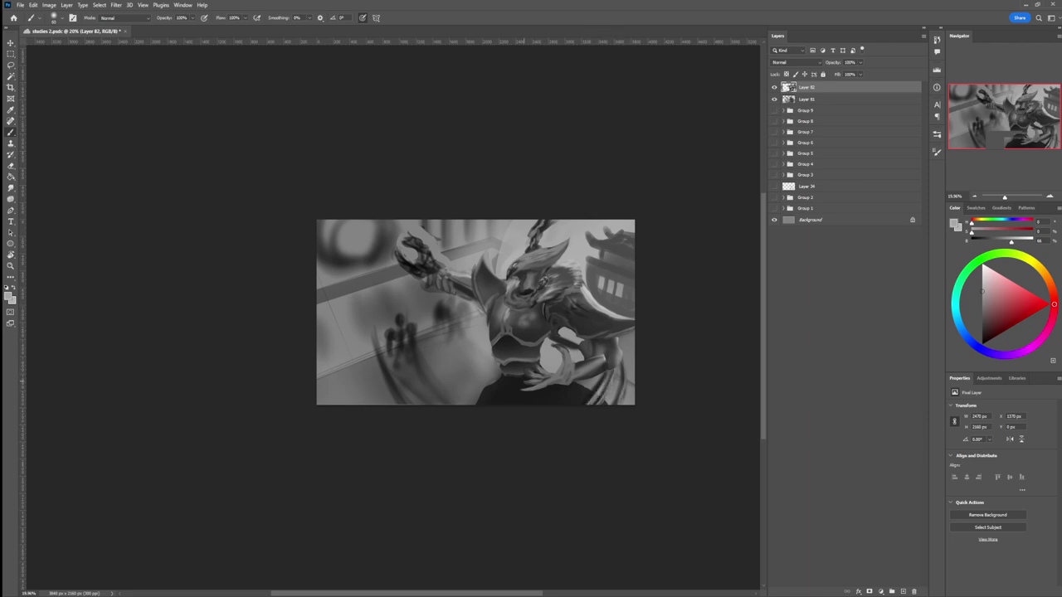
# - Paint near-black and mid-gray details around the creature's waist and the top of the dark mound
pyautogui.keyDown('alt'); pyautogui.click(612, 380); pyautogui.keyUp('alt')
pyautogui.click(982, 338)
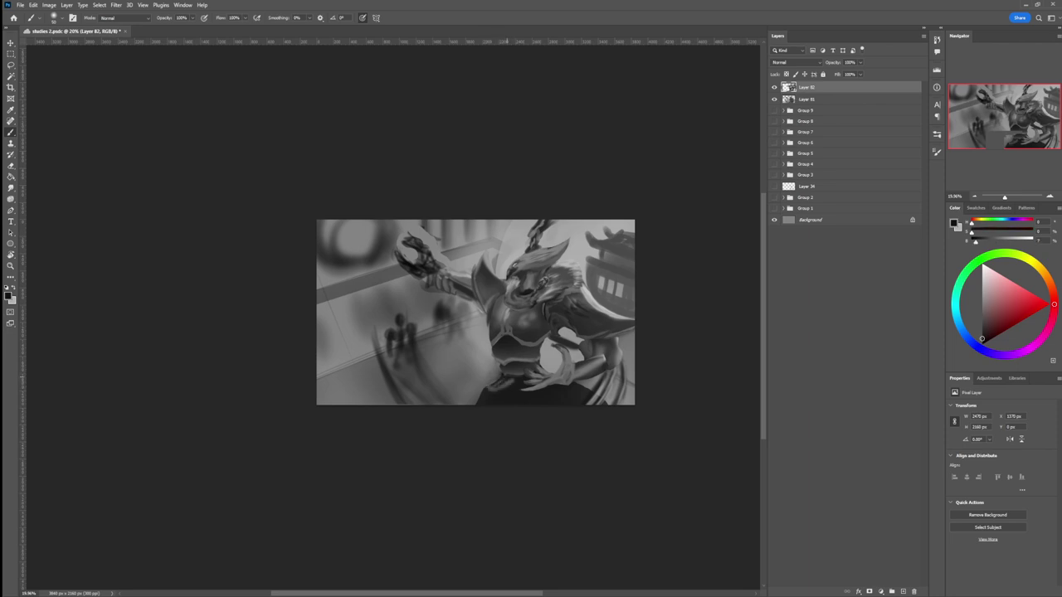
pyautogui.moveTo(506, 372)
pyautogui.mouseDown()
pyautogui.moveTo(488, 388)
pyautogui.moveTo(507, 389)
pyautogui.moveTo(491, 379)
pyautogui.moveTo(507, 381)
pyautogui.moveTo(484, 406)
pyautogui.moveTo(531, 394)
pyautogui.moveTo(578, 398)
pyautogui.mouseUp()
pyautogui.click(982, 304)
pyautogui.press(']')
pyautogui.press(']')
pyautogui.press(']')
pyautogui.press(']')
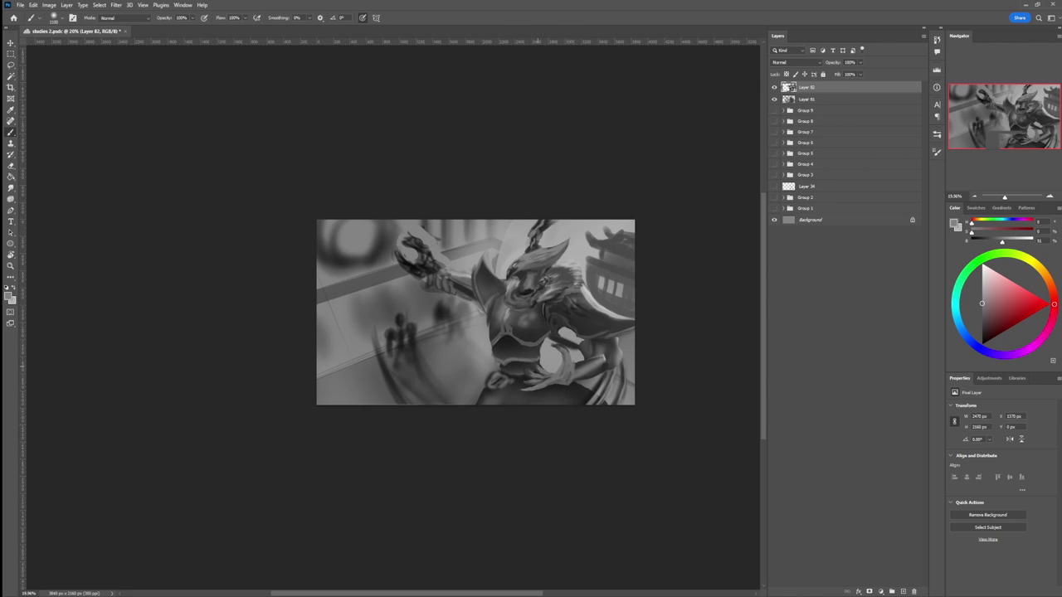
# - Lasso two curved, pointed claw shapes in the lower-left foreground on Layer 82 and fill them with dark gray
pyautogui.hotkey('ctrl', 'space')
pyautogui.moveTo(494, 400); pyautogui.dragTo(483, 401)
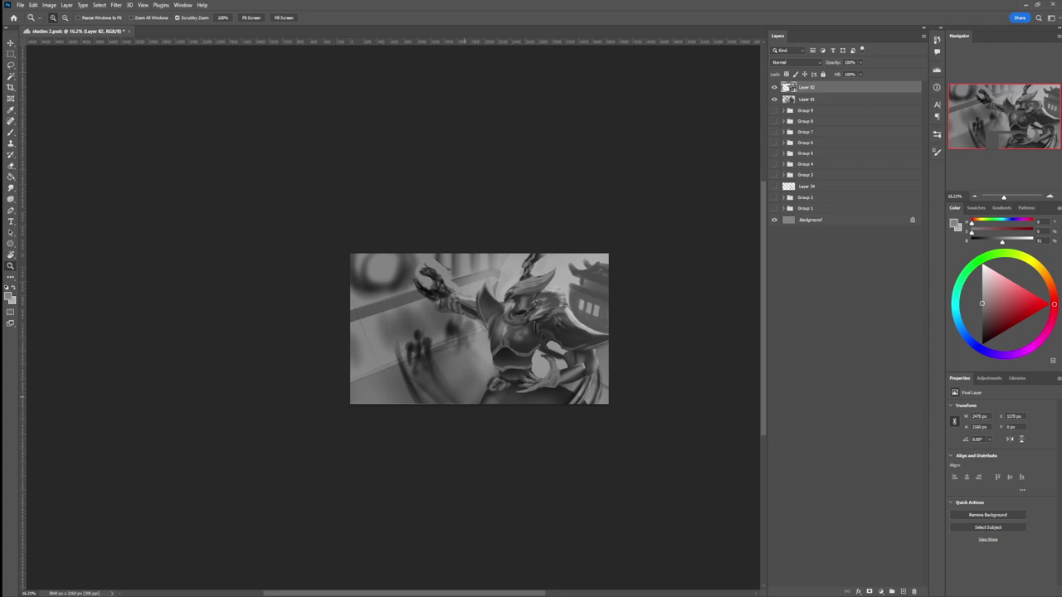
pyautogui.press('b')
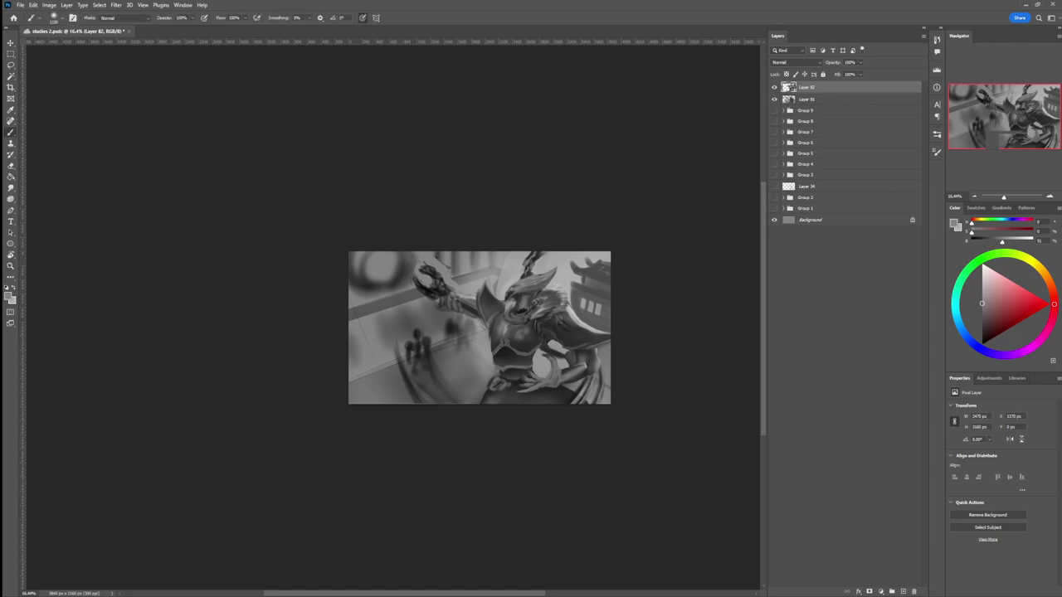
pyautogui.press('l')
pyautogui.moveTo(456, 404)
pyautogui.mouseDown()
pyautogui.moveTo(418, 379)
pyautogui.moveTo(397, 333)
pyautogui.moveTo(394, 373)
pyautogui.moveTo(424, 402)
pyautogui.moveTo(383, 390)
pyautogui.moveTo(359, 324)
pyautogui.moveTo(350, 375)
pyautogui.moveTo(365, 404)
pyautogui.mouseUp()
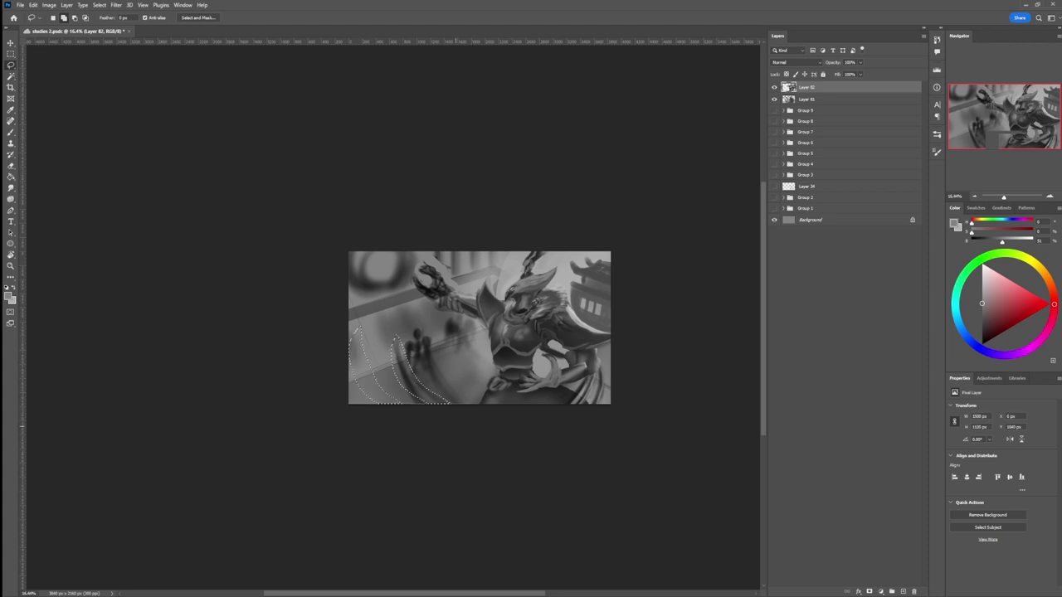
pyautogui.press('b')
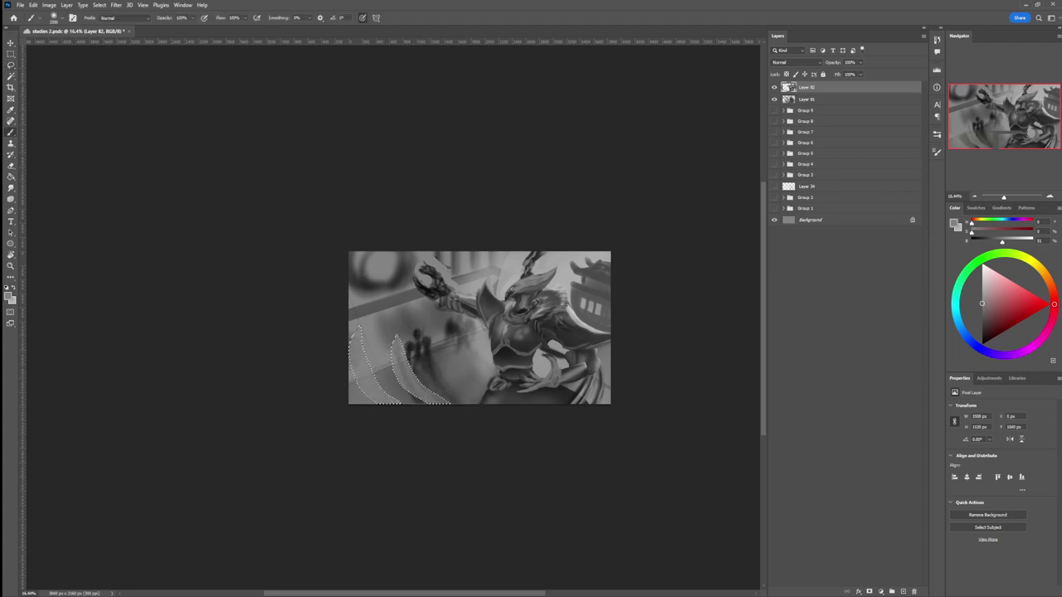
pyautogui.click(982, 328)
pyautogui.moveTo(435, 432); pyautogui.dragTo(411, 413)
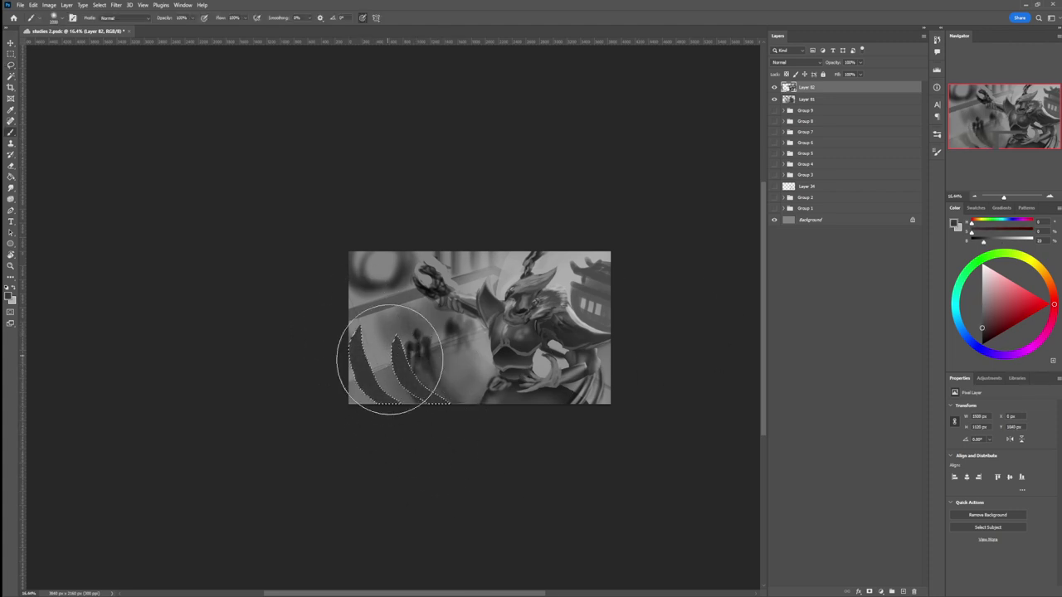
# - Paint light gray edges and near-black grooves inside the two foreground claw shapes, and deselect
pyautogui.click(983, 286)
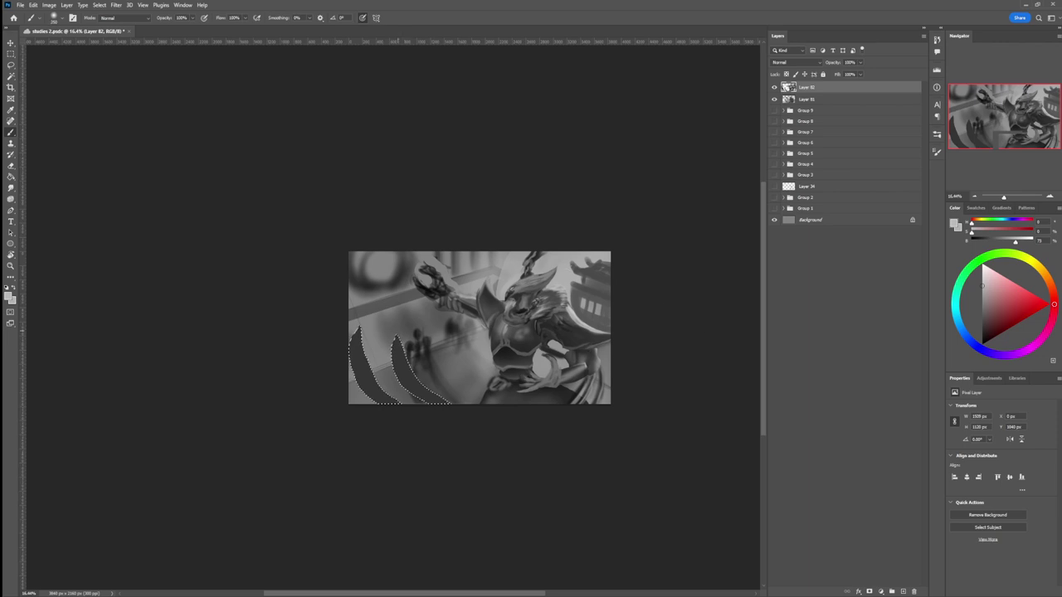
pyautogui.moveTo(397, 326); pyautogui.dragTo(445, 391)
pyautogui.moveTo(363, 322)
pyautogui.mouseDown()
pyautogui.moveTo(375, 369)
pyautogui.moveTo(400, 390)
pyautogui.mouseUp()
pyautogui.click(981, 330)
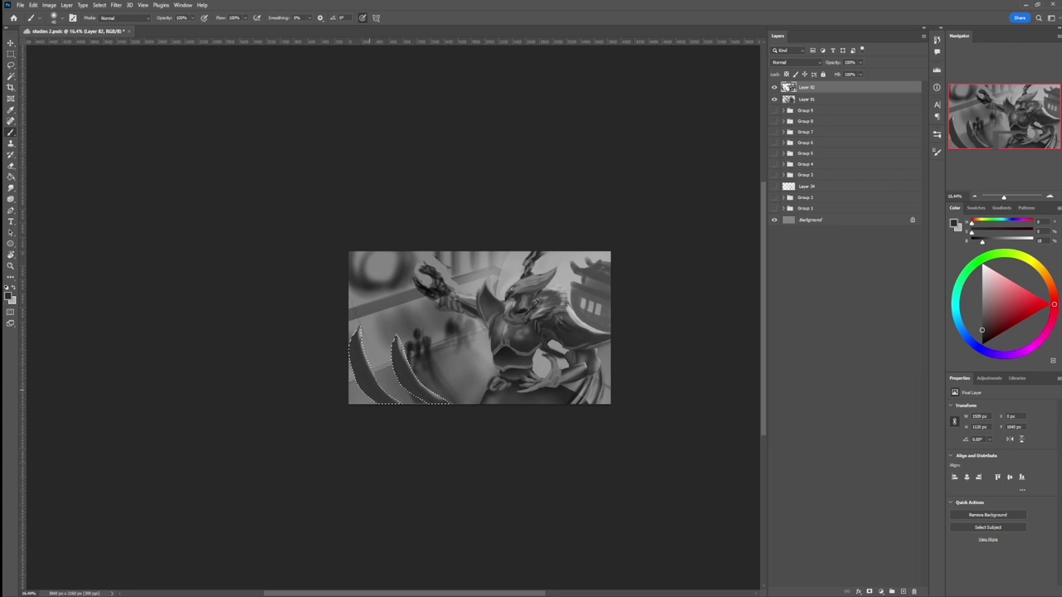
pyautogui.click(982, 342)
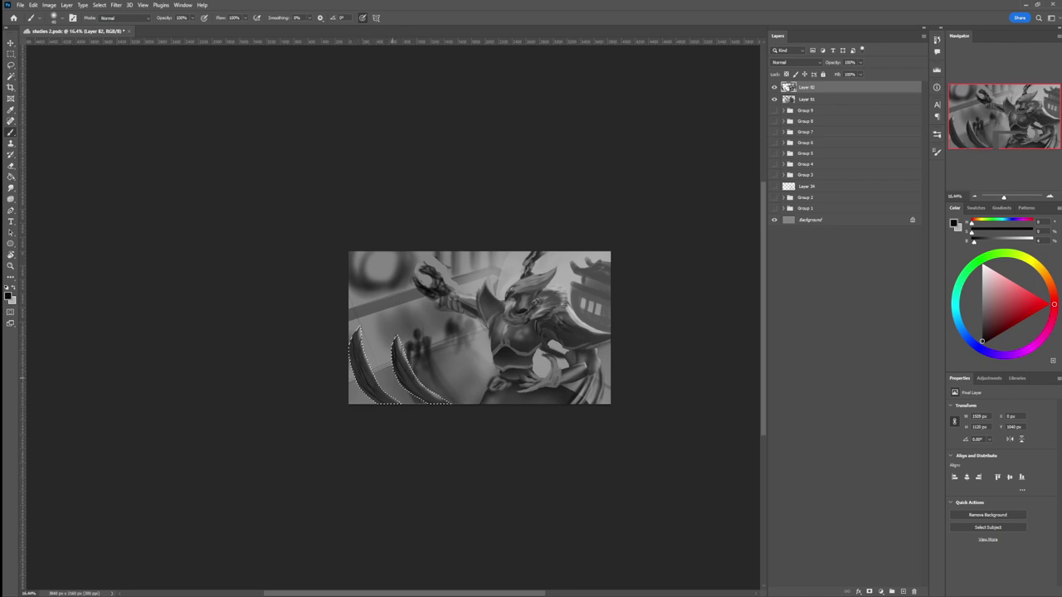
pyautogui.press('l')
pyautogui.hotkey('ctrl', 'd')
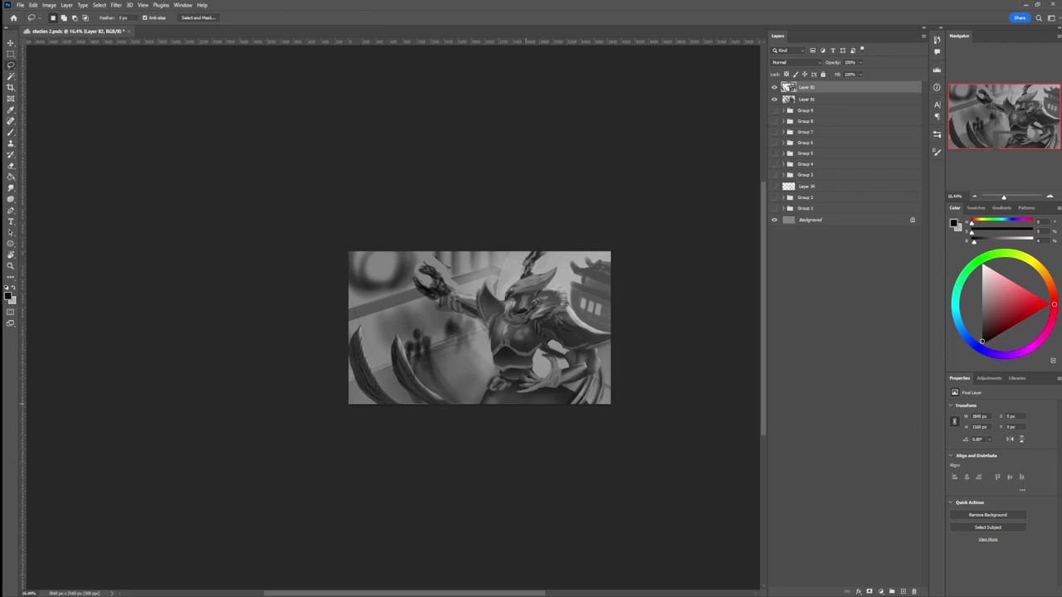
# - On Layer 81, paint sampled light gray over the small figure beside the foreground claws to define its body and legs
pyautogui.press('z')
pyautogui.moveTo(494, 405)
pyautogui.mouseDown()
pyautogui.moveTo(462, 407)
pyautogui.moveTo(540, 400)
pyautogui.mouseUp()
pyautogui.press('l')
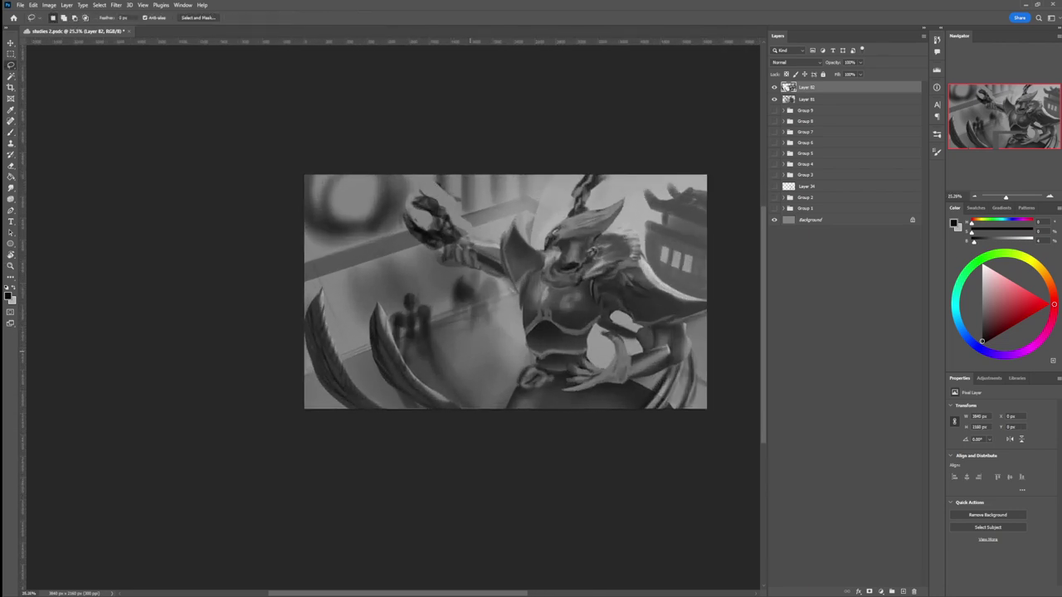
pyautogui.click(816, 100)
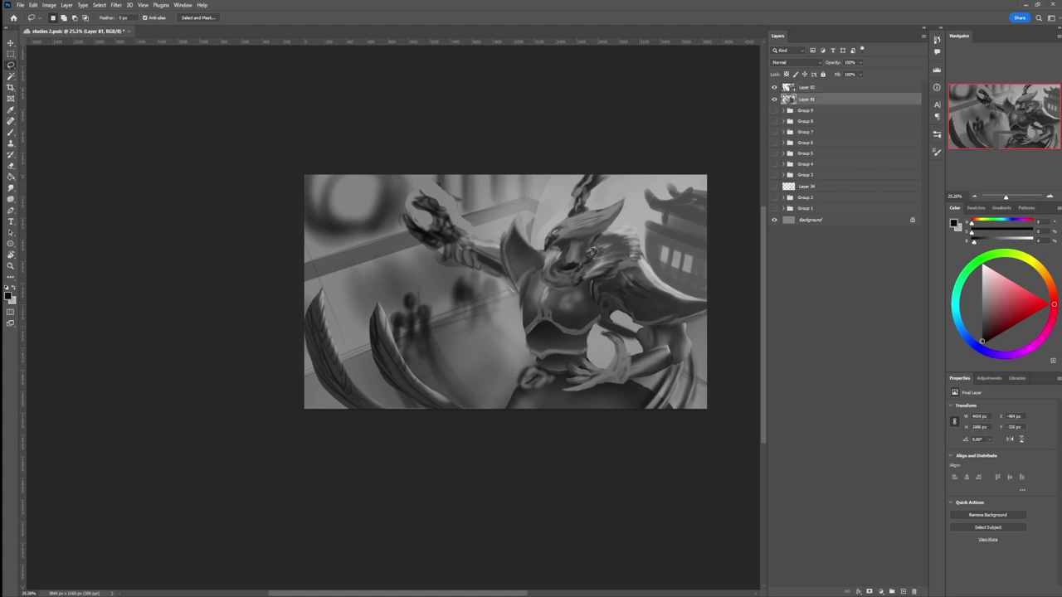
pyautogui.press('b')
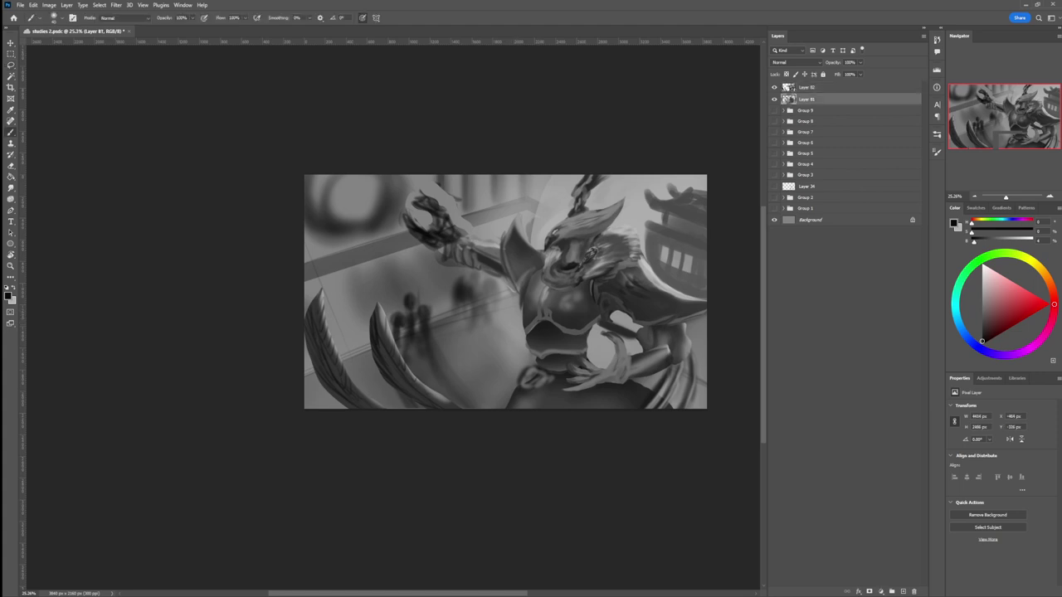
pyautogui.keyDown('alt'); pyautogui.click(535, 288); pyautogui.keyUp('alt')
pyautogui.moveTo(420, 305); pyautogui.dragTo(428, 331)
pyautogui.moveTo(411, 294); pyautogui.dragTo(425, 352)
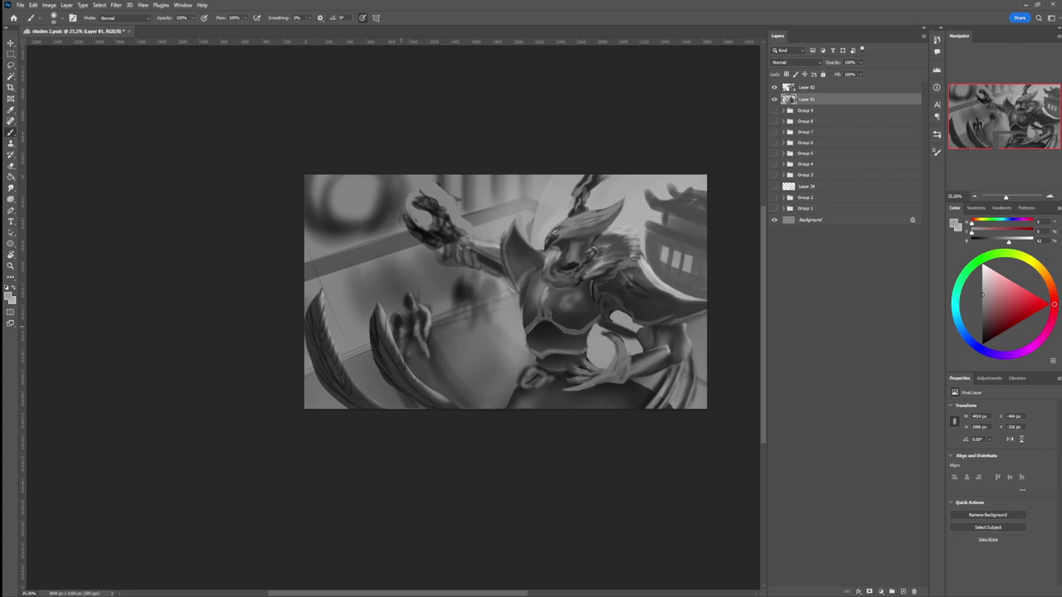
pyautogui.moveTo(399, 314); pyautogui.dragTo(411, 333)
# - Refine the small figure's torso, head and raised arm with sampled dark and background grays
pyautogui.keyDown('alt'); pyautogui.click(418, 325); pyautogui.keyUp('alt')
pyautogui.press(']')
pyautogui.press(']')
pyautogui.moveTo(421, 314)
pyautogui.mouseDown()
pyautogui.moveTo(421, 327)
pyautogui.moveTo(407, 323)
pyautogui.moveTo(416, 343)
pyautogui.moveTo(397, 339)
pyautogui.mouseUp()
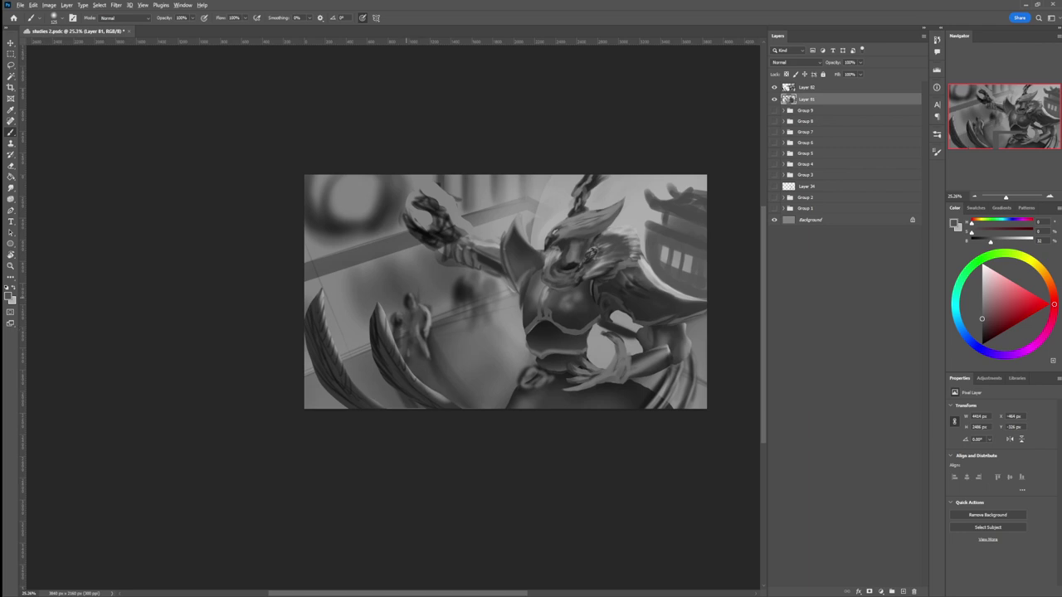
pyautogui.keyDown('alt'); pyautogui.click(407, 295); pyautogui.keyUp('alt')
pyautogui.moveTo(411, 293); pyautogui.dragTo(423, 287)
pyautogui.keyDown('alt'); pyautogui.click(426, 310); pyautogui.keyUp('alt')
pyautogui.keyDown('alt'); pyautogui.click(411, 289); pyautogui.keyUp('alt')
# - Fill the wall area behind the small figures with short dark strokes suggesting a crowd, using sampled near-black
pyautogui.keyDown('alt'); pyautogui.click(461, 295); pyautogui.keyUp('alt')
pyautogui.moveTo(347, 280); pyautogui.dragTo(348, 293)
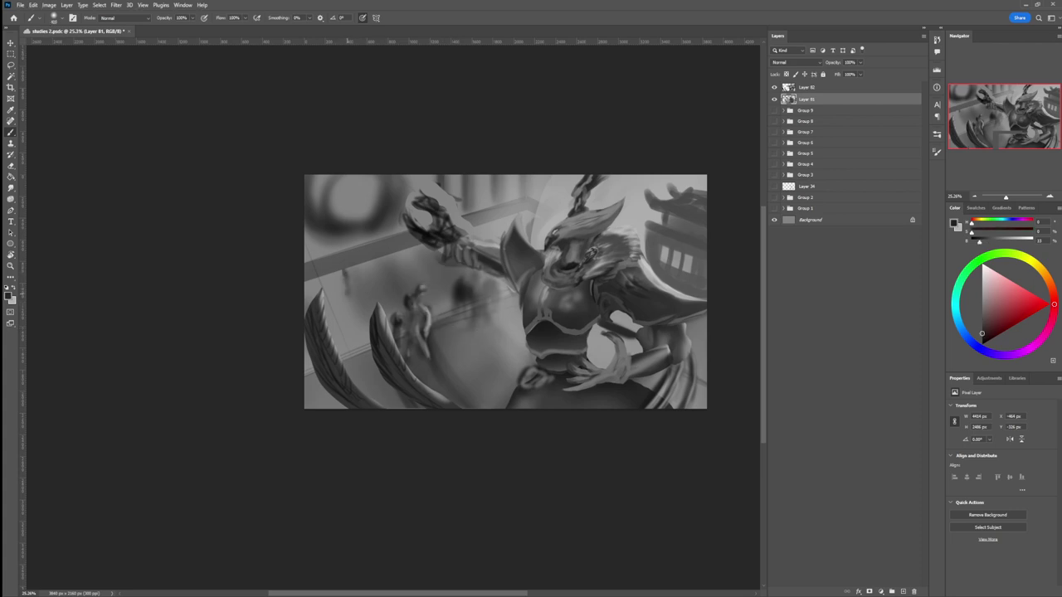
pyautogui.press('[')
pyautogui.click(343, 348)
pyautogui.click(338, 330)
pyautogui.moveTo(334, 309)
pyautogui.mouseDown()
pyautogui.moveTo(327, 274)
pyautogui.moveTo(349, 340)
pyautogui.moveTo(359, 330)
pyautogui.moveTo(344, 291)
pyautogui.moveTo(355, 287)
pyautogui.moveTo(365, 326)
pyautogui.mouseUp()
pyautogui.moveTo(358, 265)
pyautogui.mouseDown()
pyautogui.moveTo(371, 315)
pyautogui.moveTo(377, 267)
pyautogui.moveTo(398, 307)
pyautogui.moveTo(380, 265)
pyautogui.moveTo(409, 286)
pyautogui.moveTo(407, 250)
pyautogui.mouseUp()
pyautogui.moveTo(417, 262)
pyautogui.mouseDown()
pyautogui.moveTo(443, 308)
pyautogui.moveTo(418, 248)
pyautogui.moveTo(447, 288)
pyautogui.mouseUp()
pyautogui.moveTo(446, 271); pyautogui.dragTo(481, 293)
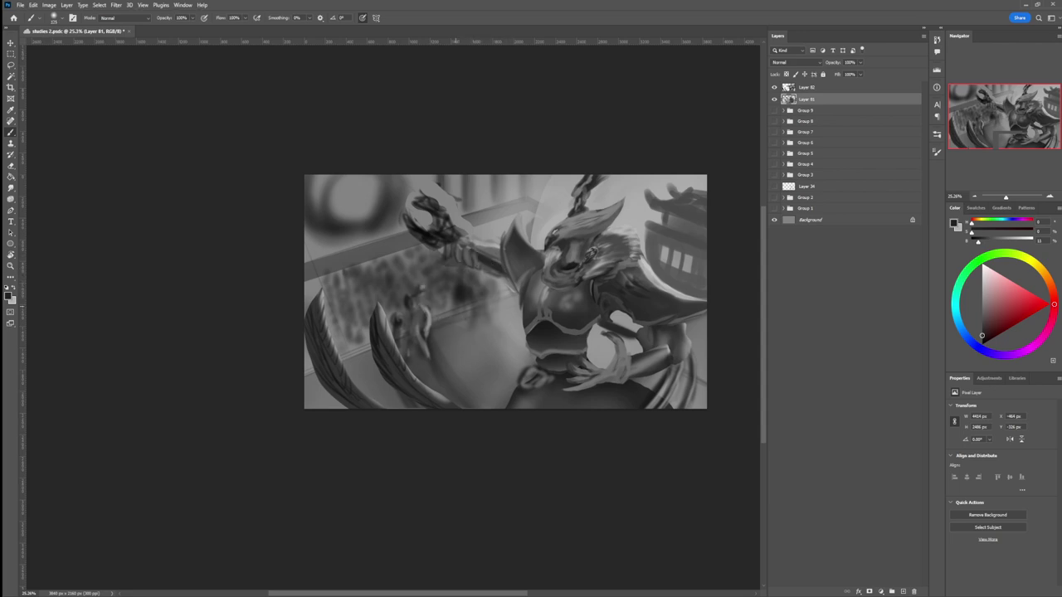
# - Reshape the second small figure beneath the creature's raised arm with dark strokes and smaller sampled mid-gray strokes
pyautogui.moveTo(455, 307)
pyautogui.mouseDown()
pyautogui.moveTo(461, 318)
pyautogui.moveTo(472, 309)
pyautogui.moveTo(472, 329)
pyautogui.moveTo(478, 303)
pyautogui.moveTo(489, 326)
pyautogui.moveTo(469, 281)
pyautogui.moveTo(500, 301)
pyautogui.moveTo(463, 318)
pyautogui.mouseUp()
pyautogui.keyDown('alt'); pyautogui.click(498, 331); pyautogui.keyUp('alt')
pyautogui.press('[')
pyautogui.press('[')
pyautogui.press('[')
pyautogui.press('[')
pyautogui.press('[')
pyautogui.press('[')
pyautogui.moveTo(494, 282); pyautogui.dragTo(459, 297)
pyautogui.moveTo(463, 290)
pyautogui.mouseDown()
pyautogui.moveTo(461, 318)
pyautogui.moveTo(472, 322)
pyautogui.moveTo(477, 305)
pyautogui.mouseUp()
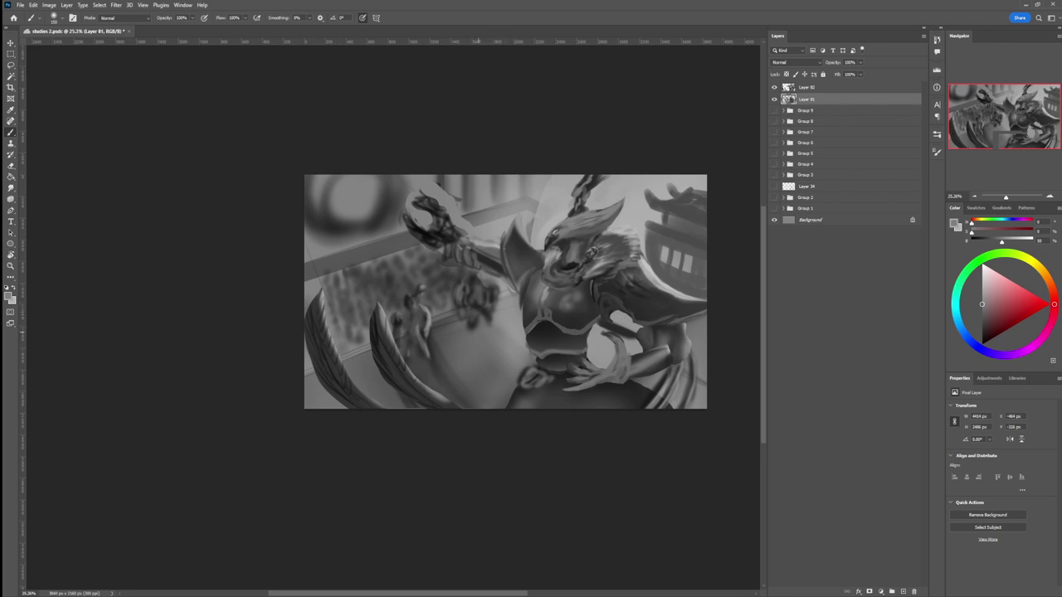
# - Shade the ground beneath the small figures and behind the foreground claws with a larger brush in sampled dark gray
pyautogui.moveTo(424, 359); pyautogui.dragTo(409, 367)
pyautogui.keyDown('alt'); pyautogui.click(476, 308); pyautogui.keyUp('alt')
pyautogui.press(']')
pyautogui.press(']')
pyautogui.press(']')
pyautogui.moveTo(467, 330)
pyautogui.mouseDown()
pyautogui.moveTo(487, 324)
pyautogui.moveTo(356, 384)
pyautogui.moveTo(384, 397)
pyautogui.mouseUp()
pyautogui.press('[')
pyautogui.press('[')
pyautogui.press('[')
pyautogui.press('[')
pyautogui.press(']')
pyautogui.press(']')
pyautogui.press(']')
pyautogui.press(']')
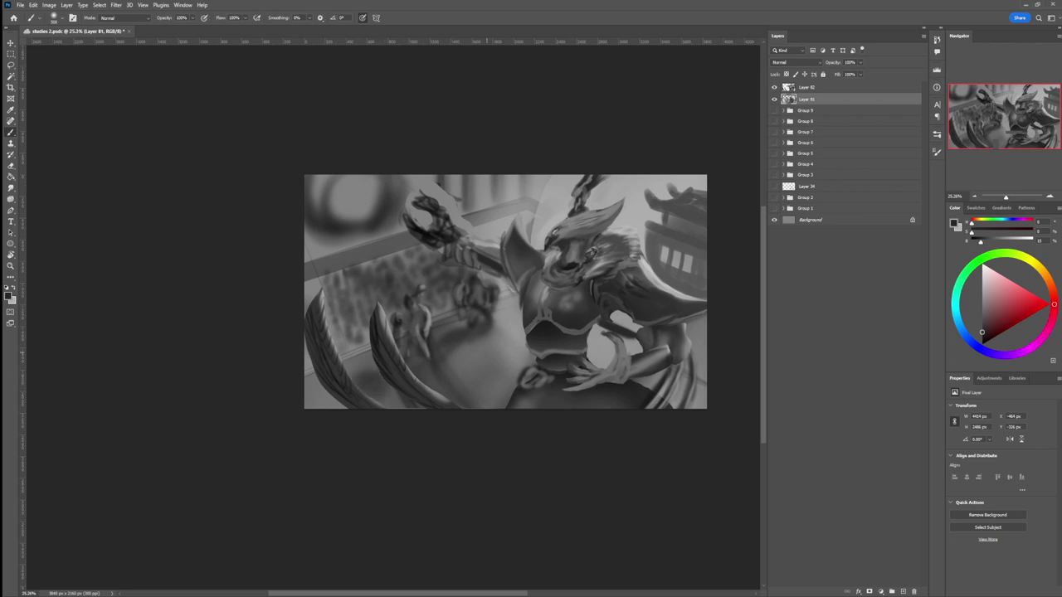
# - Darken the open ground beside the creature with sampled gray and add sampled light strokes along the ground's edges
pyautogui.keyDown('alt'); pyautogui.click(370, 382); pyautogui.keyUp('alt')
pyautogui.moveTo(519, 306)
pyautogui.mouseDown()
pyautogui.moveTo(509, 329)
pyautogui.moveTo(527, 354)
pyautogui.moveTo(473, 386)
pyautogui.moveTo(463, 356)
pyautogui.moveTo(455, 378)
pyautogui.mouseUp()
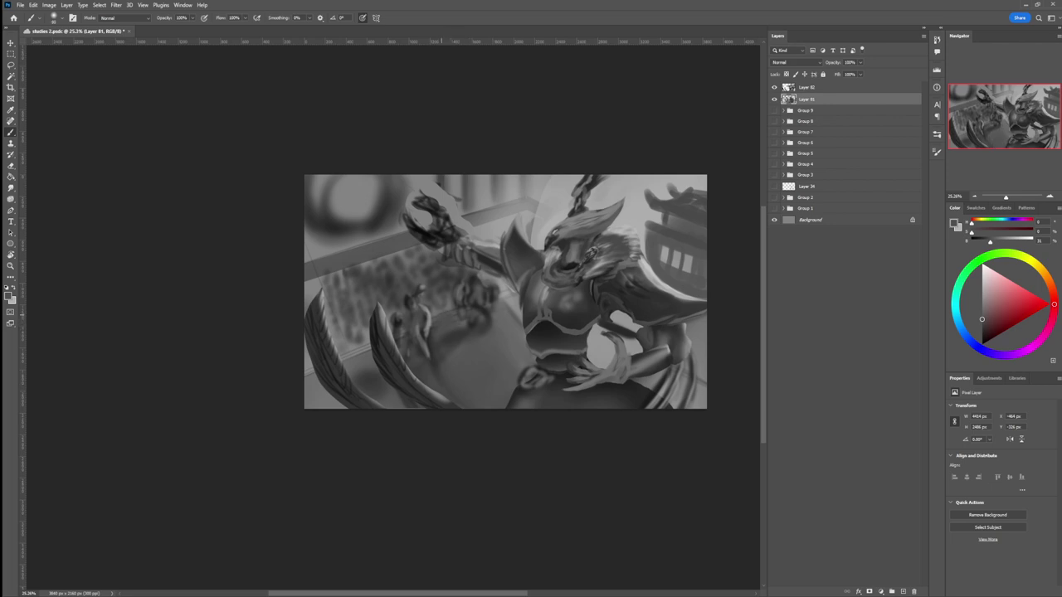
pyautogui.moveTo(363, 346); pyautogui.dragTo(366, 350)
pyautogui.keyDown('alt'); pyautogui.click(367, 348); pyautogui.keyUp('alt')
pyautogui.keyDown('alt'); pyautogui.click(502, 305); pyautogui.keyUp('alt')
pyautogui.moveTo(503, 308); pyautogui.dragTo(516, 322)
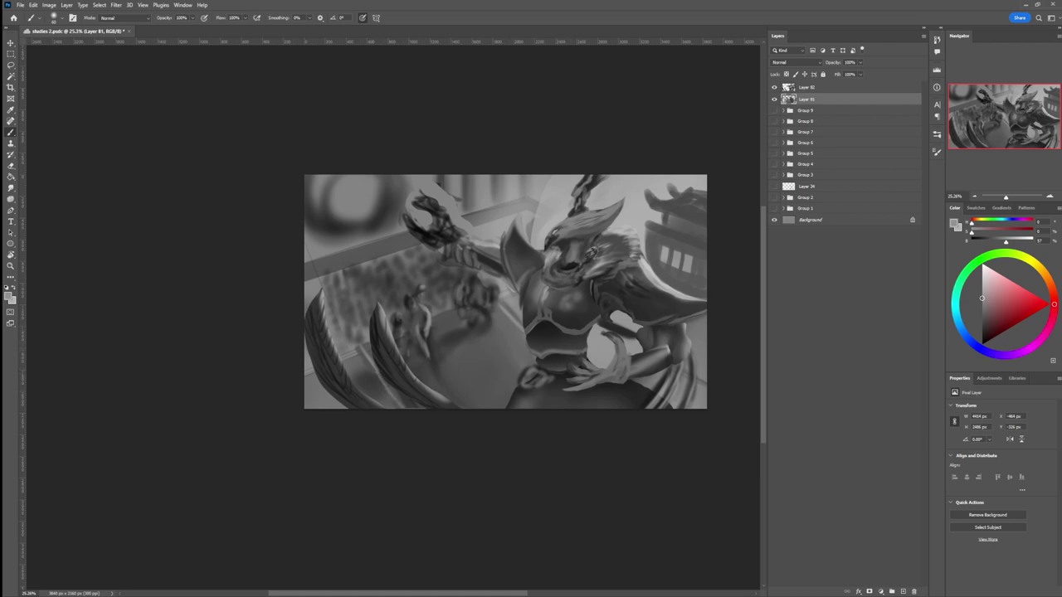
# - Examine the whole composition at several zoom levels
pyautogui.press('z')
pyautogui.moveTo(438, 397); pyautogui.dragTo(365, 397)
pyautogui.moveTo(465, 402); pyautogui.dragTo(498, 413)
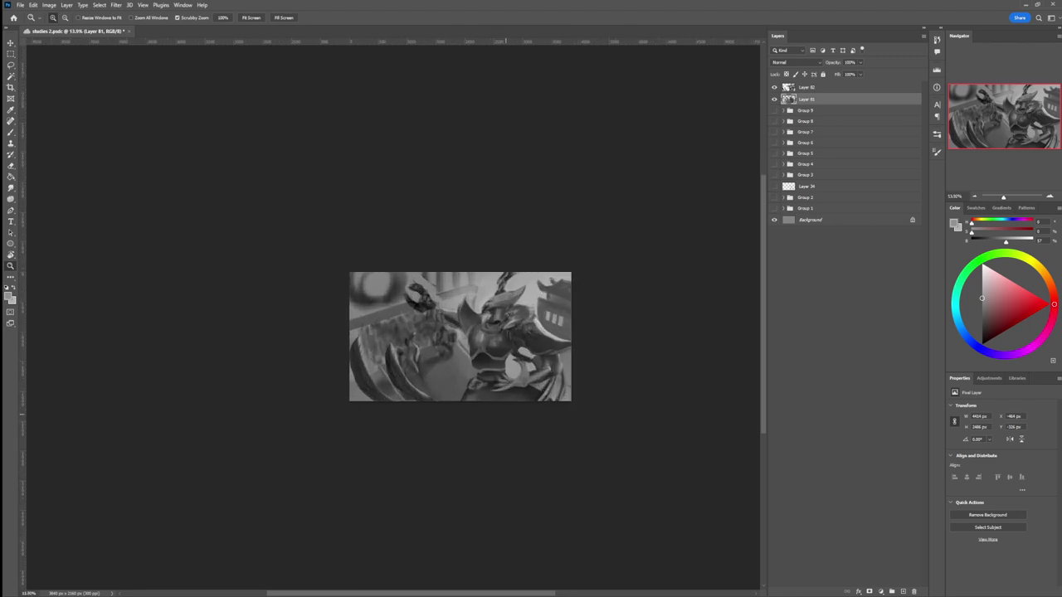
pyautogui.moveTo(492, 361); pyautogui.dragTo(466, 350)
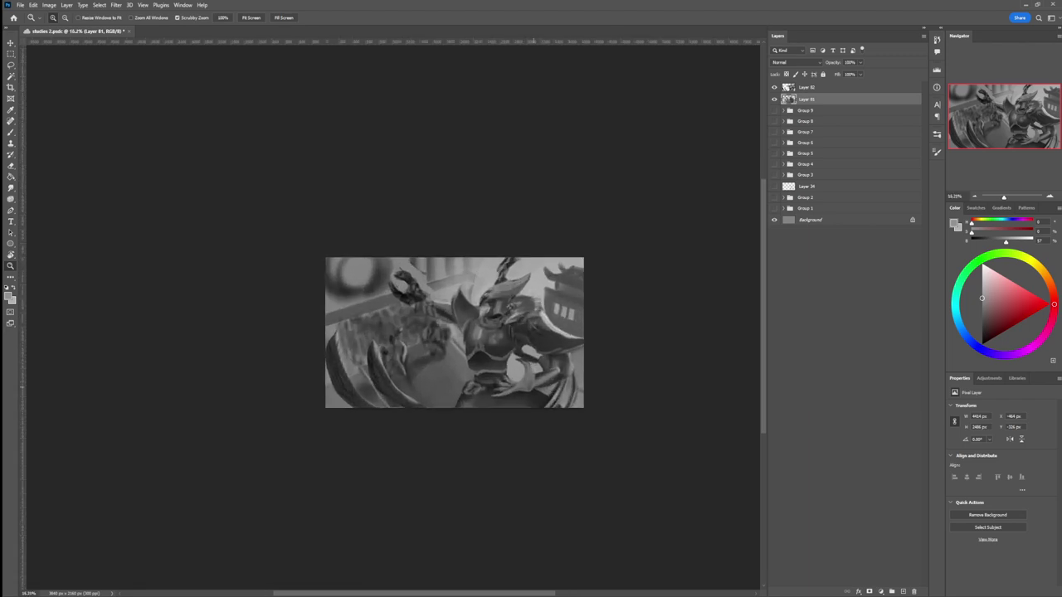
pyautogui.moveTo(505, 402); pyautogui.dragTo(524, 398)
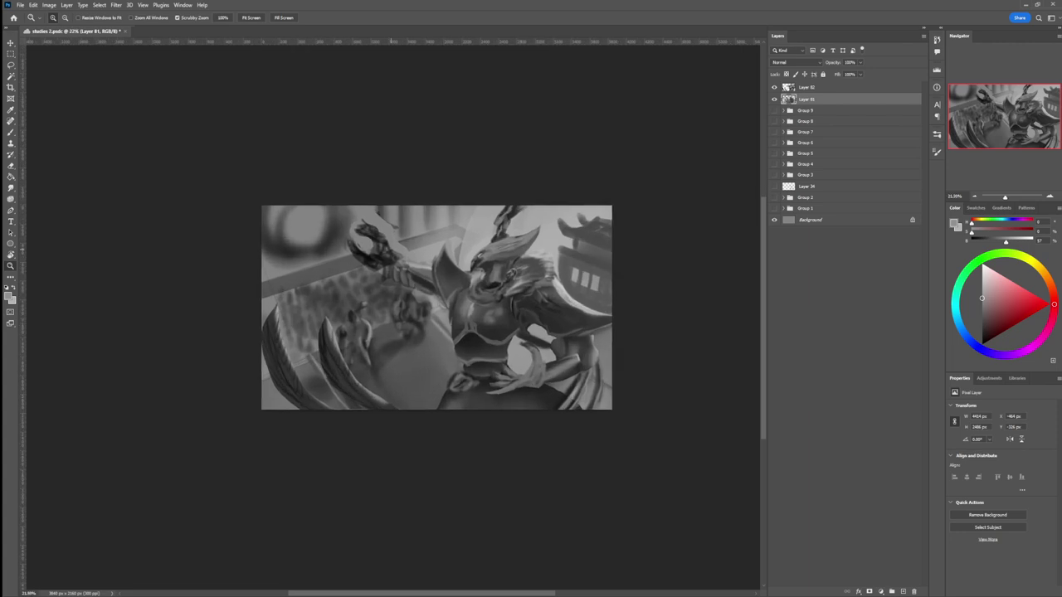
pyautogui.click(404, 266)
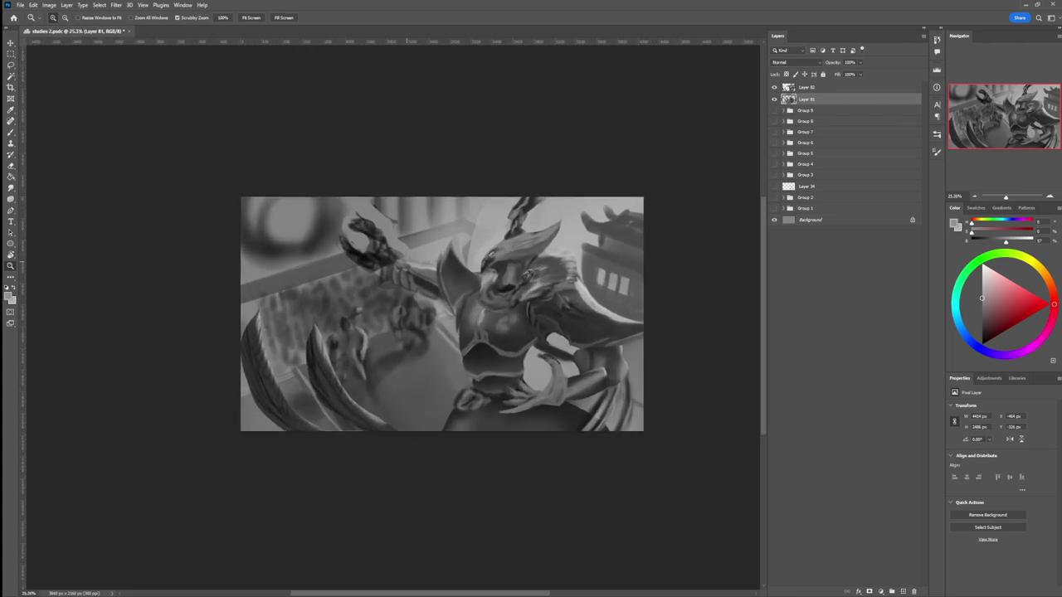
pyautogui.press('b')
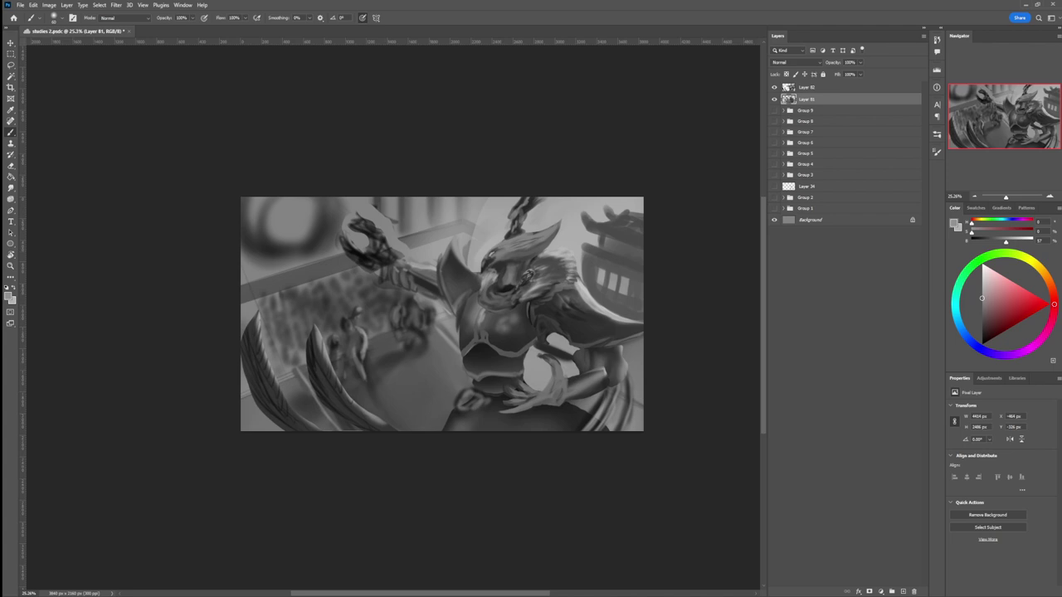
pyautogui.press('z')
pyautogui.moveTo(378, 286); pyautogui.dragTo(358, 261)
pyautogui.moveTo(454, 270); pyautogui.dragTo(461, 264)
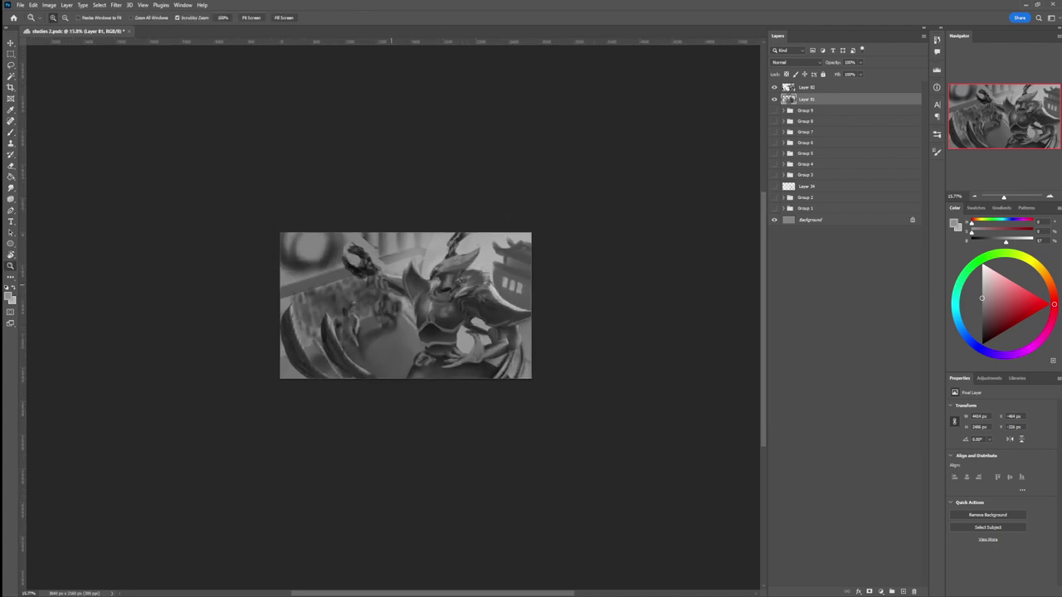